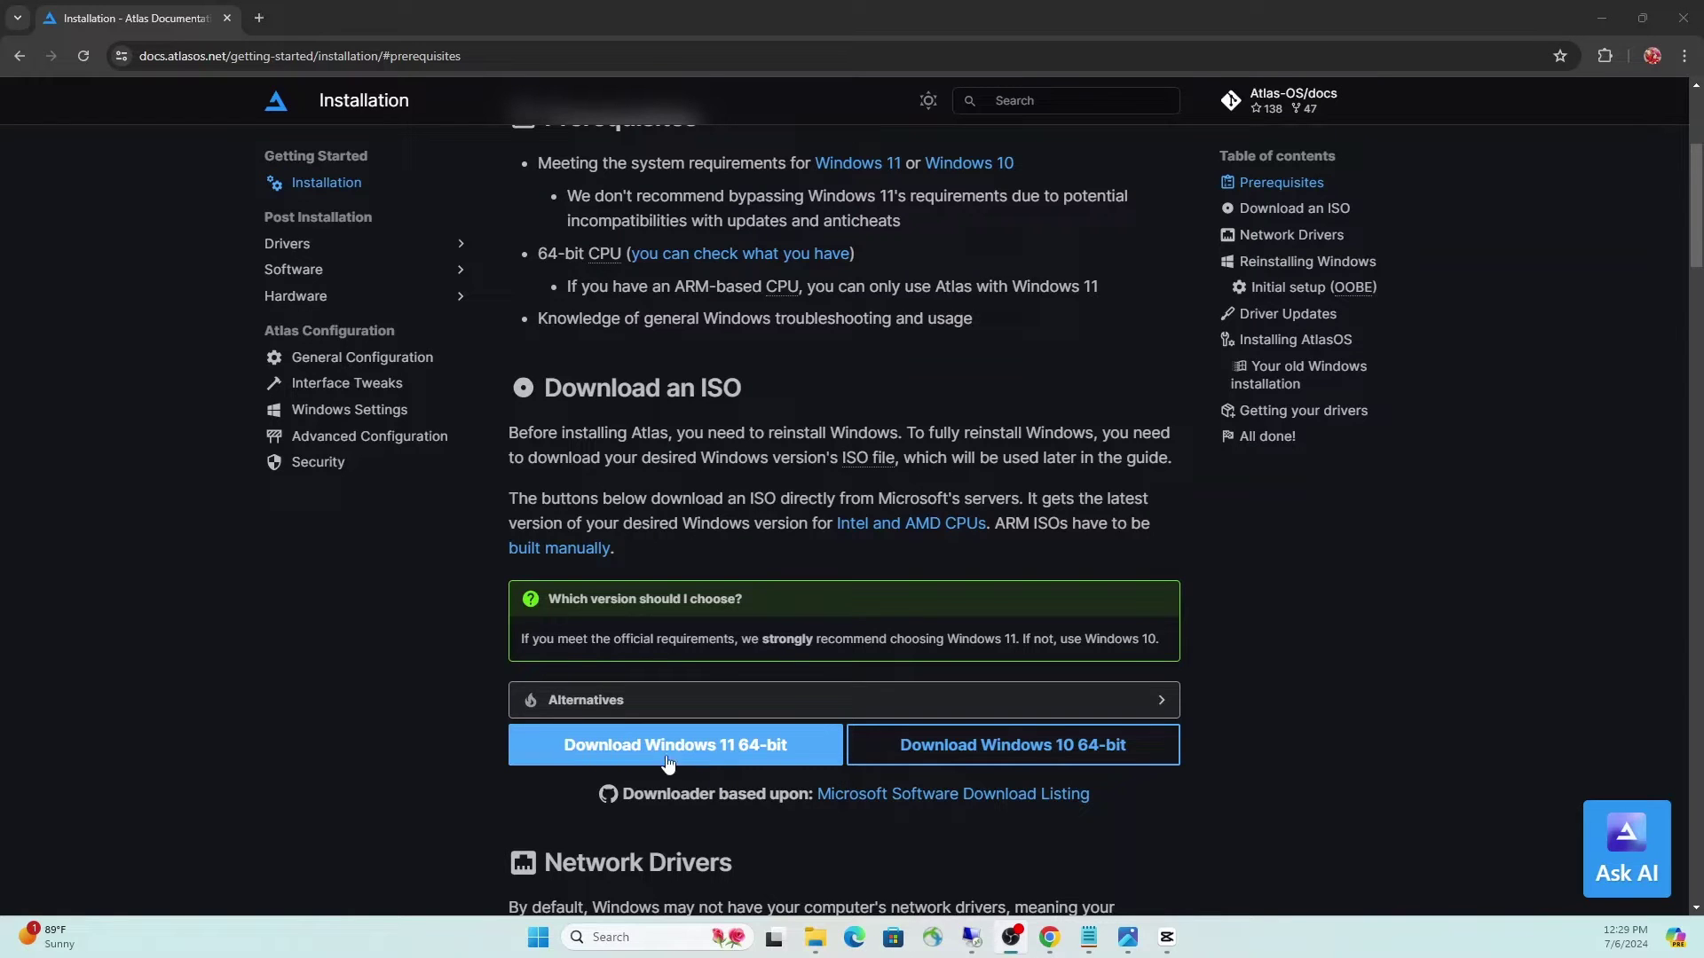
Open File Explorer and show the contents of DVD Drive (D:)
{"action": "scroll", "coordinate": [665, 762], "scroll_direction": "up", "scroll_amount": 5}
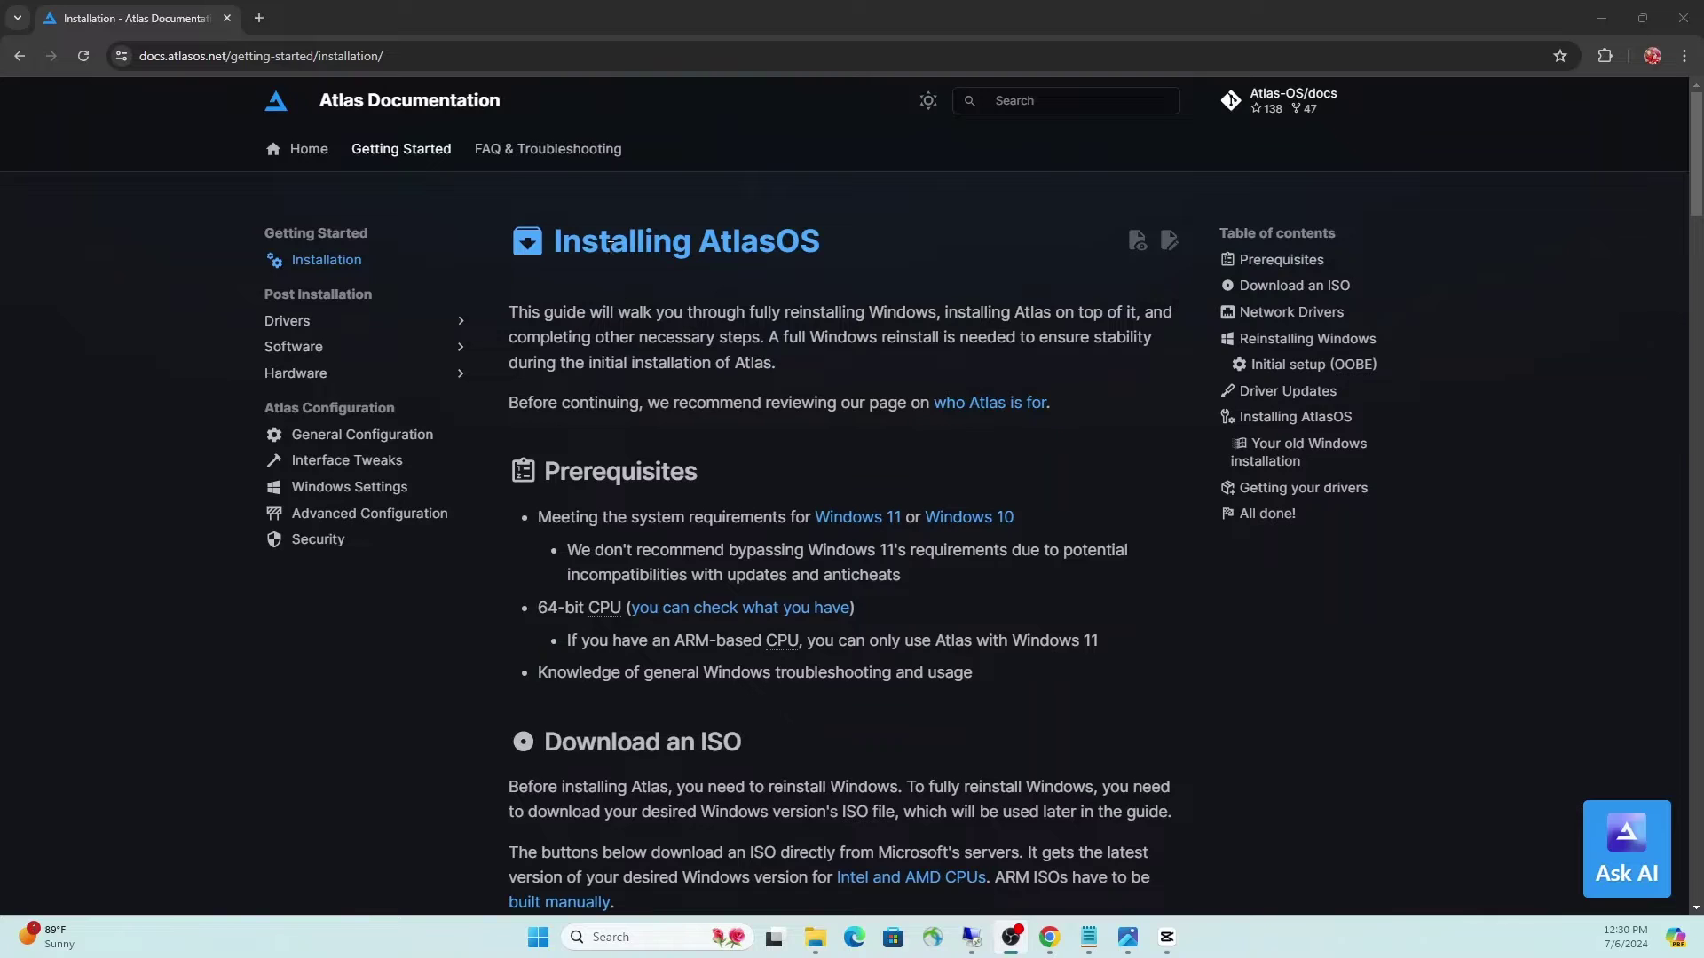
{"action": "scroll", "coordinate": [657, 501], "scroll_direction": "down", "scroll_amount": 4}
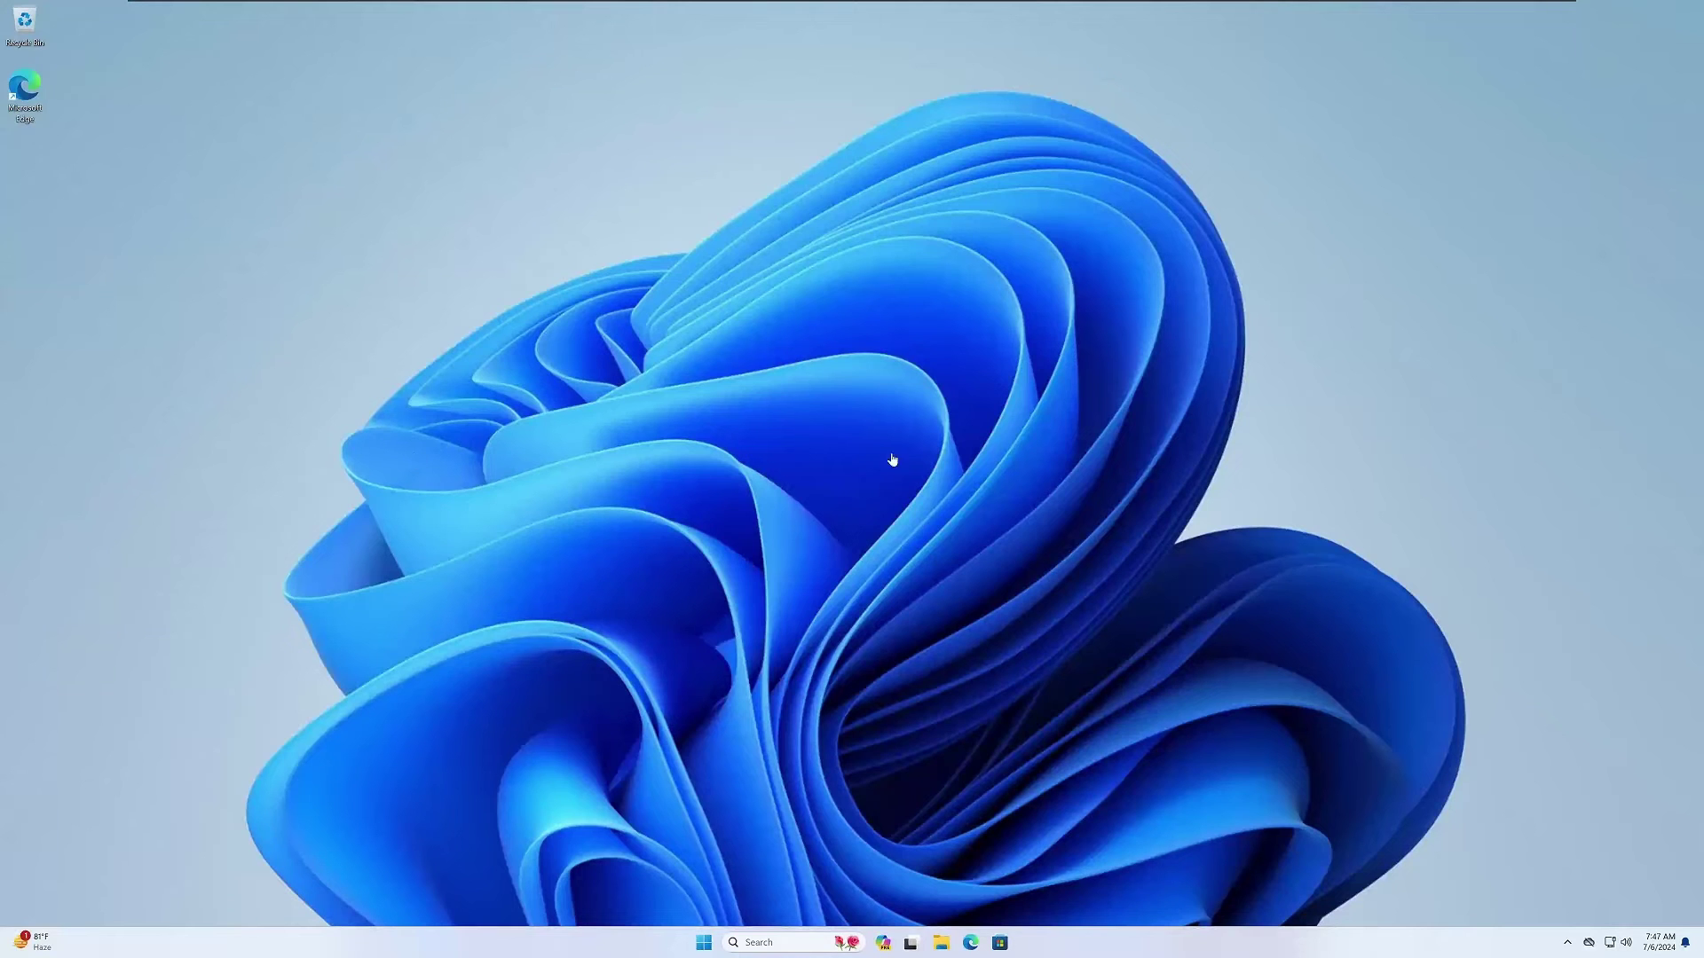
{"action": "left_click", "coordinate": [940, 942]}
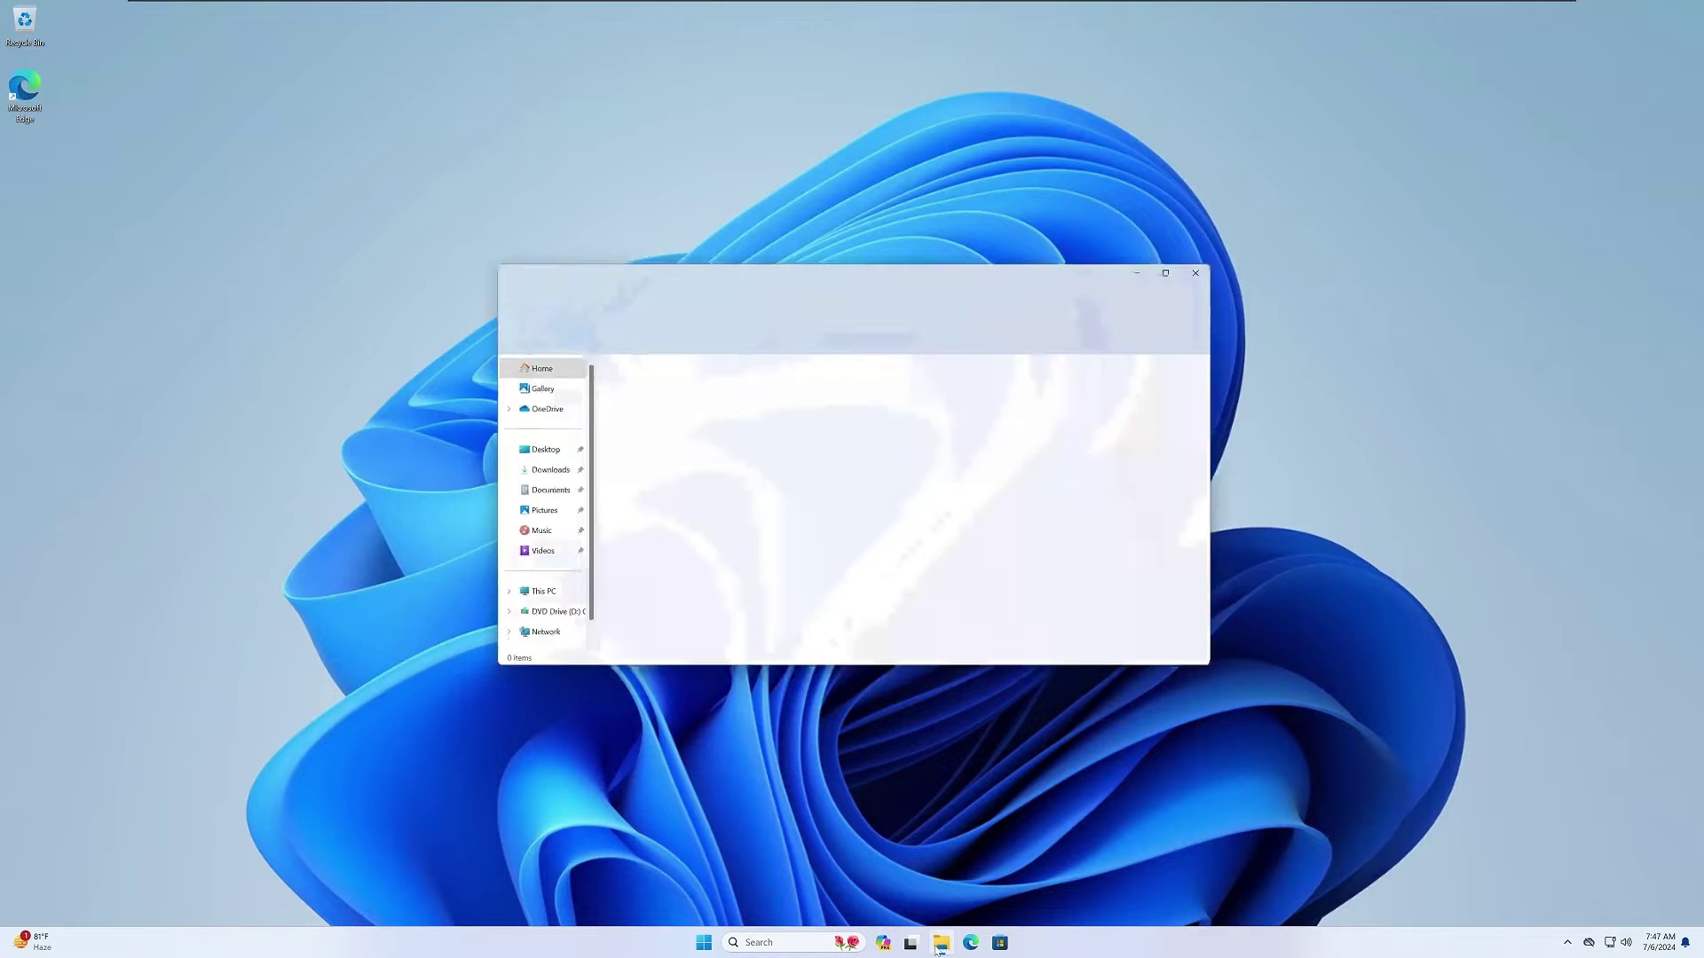
{"action": "scroll", "coordinate": [530, 590], "scroll_direction": "down", "scroll_amount": 1}
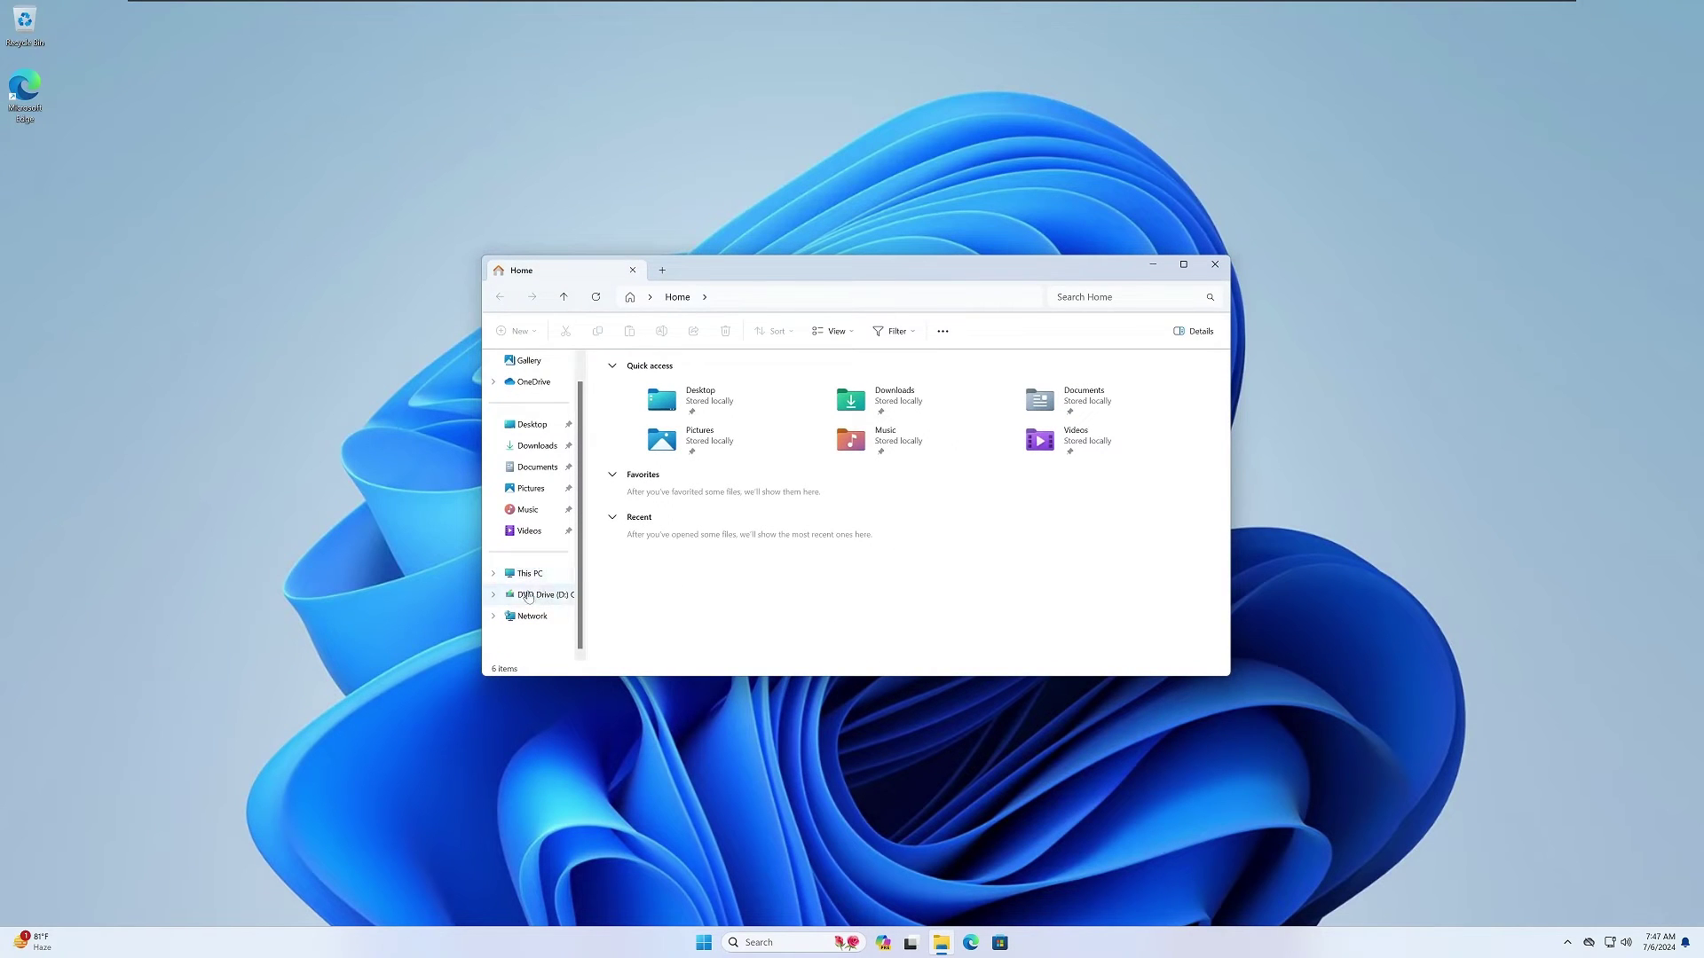
{"action": "left_click", "coordinate": [521, 600]}
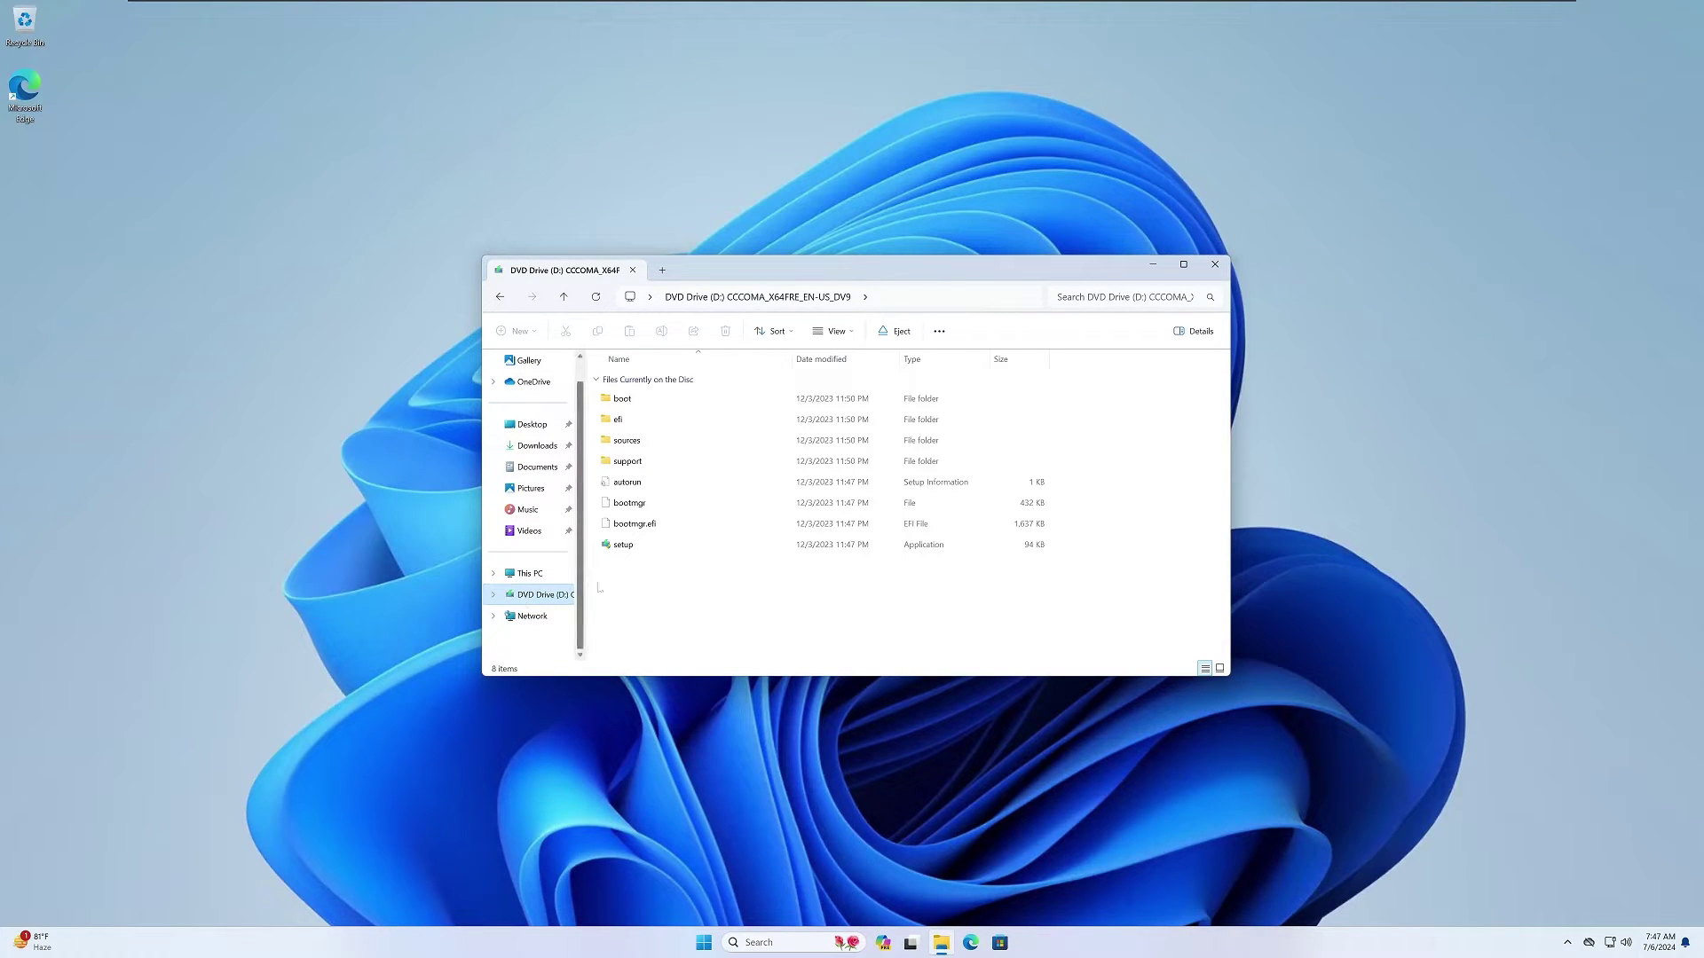
Open the sources folder and select the setup application
{"action": "double_click", "coordinate": [647, 441]}
{"action": "scroll", "coordinate": [647, 587], "scroll_direction": "down", "scroll_amount": 20}
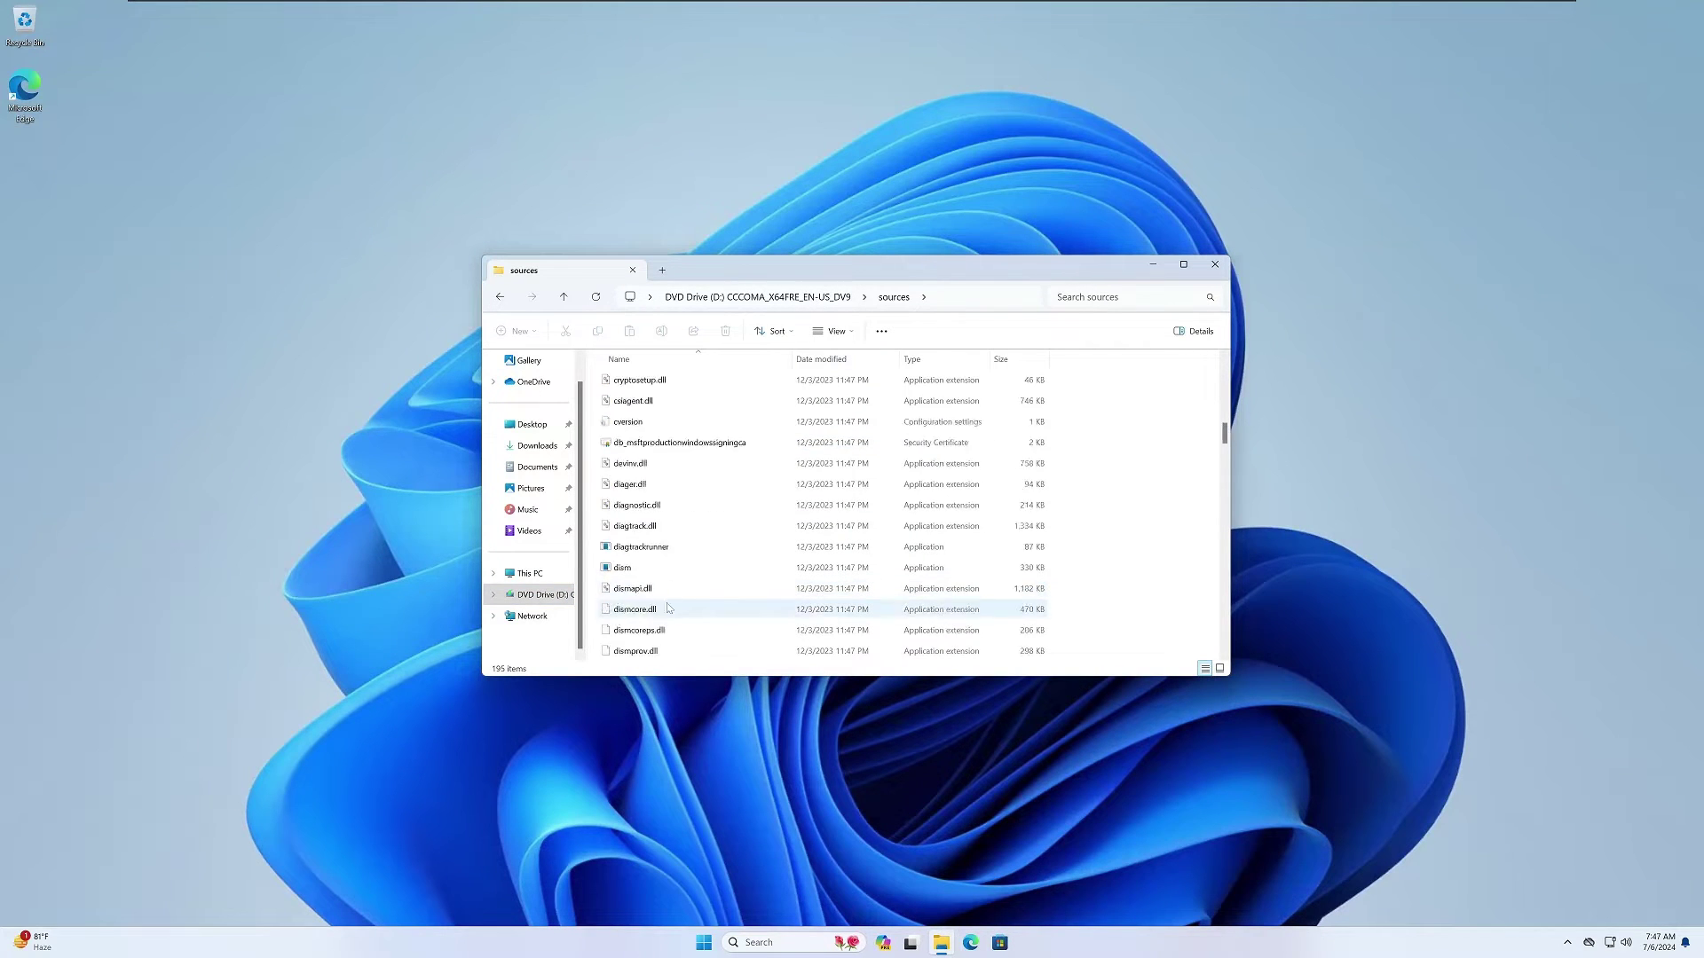
{"action": "key", "text": "s"}
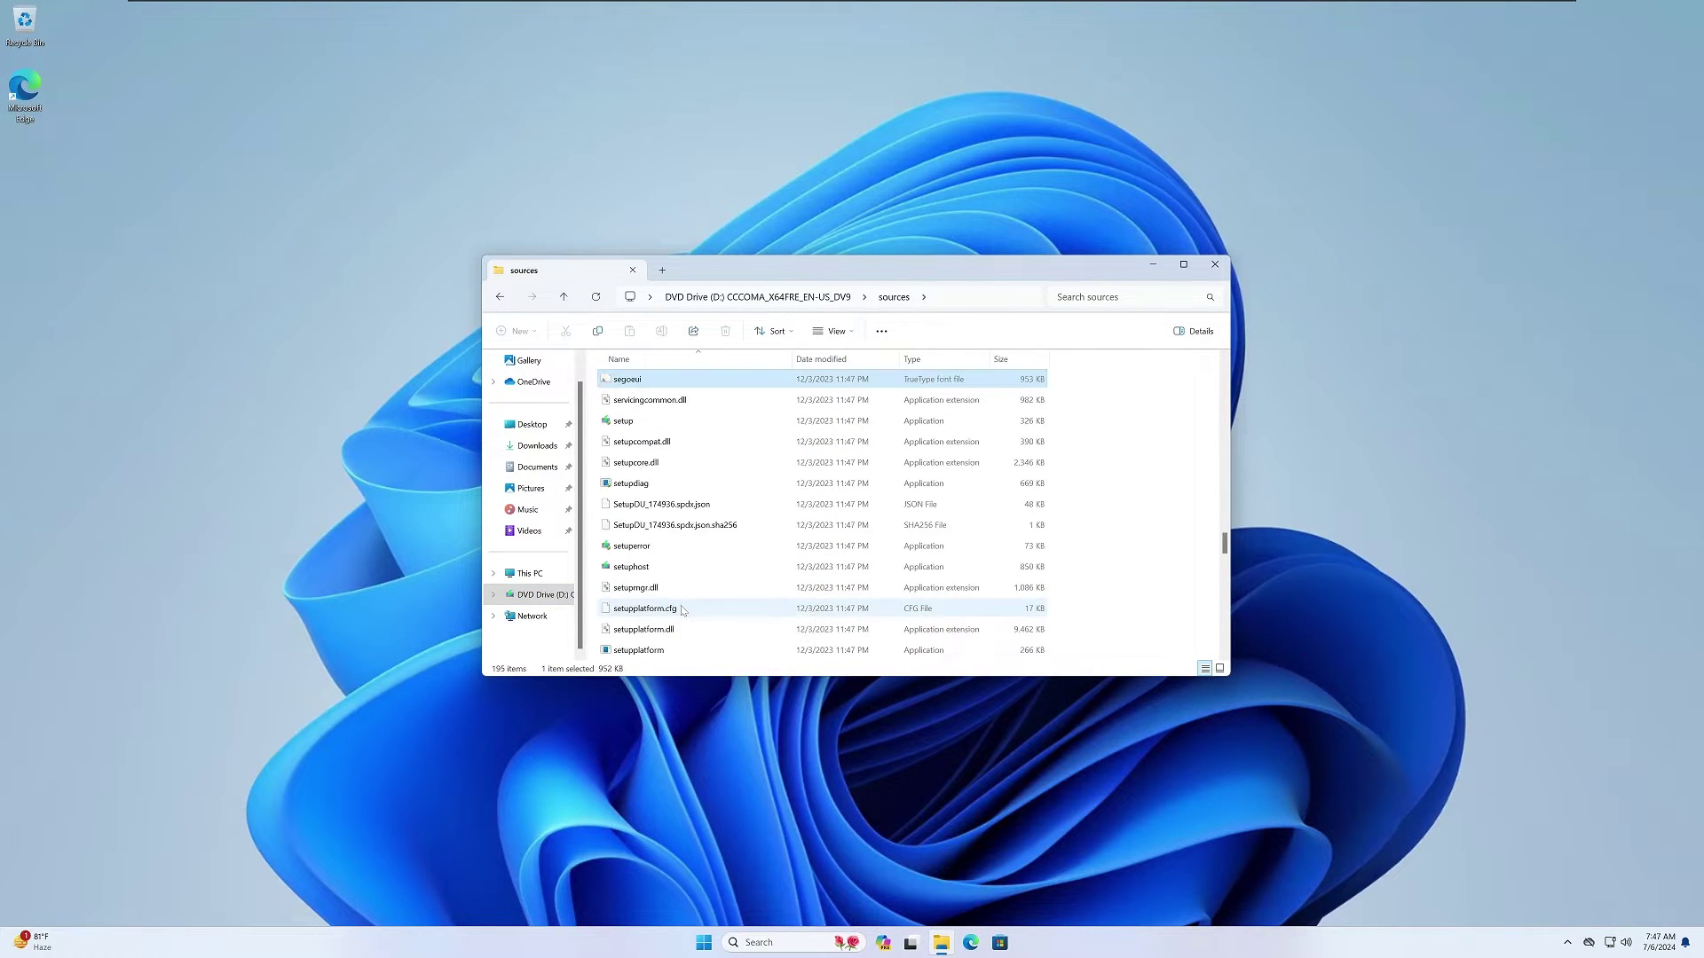
{"action": "left_click", "coordinate": [644, 426]}
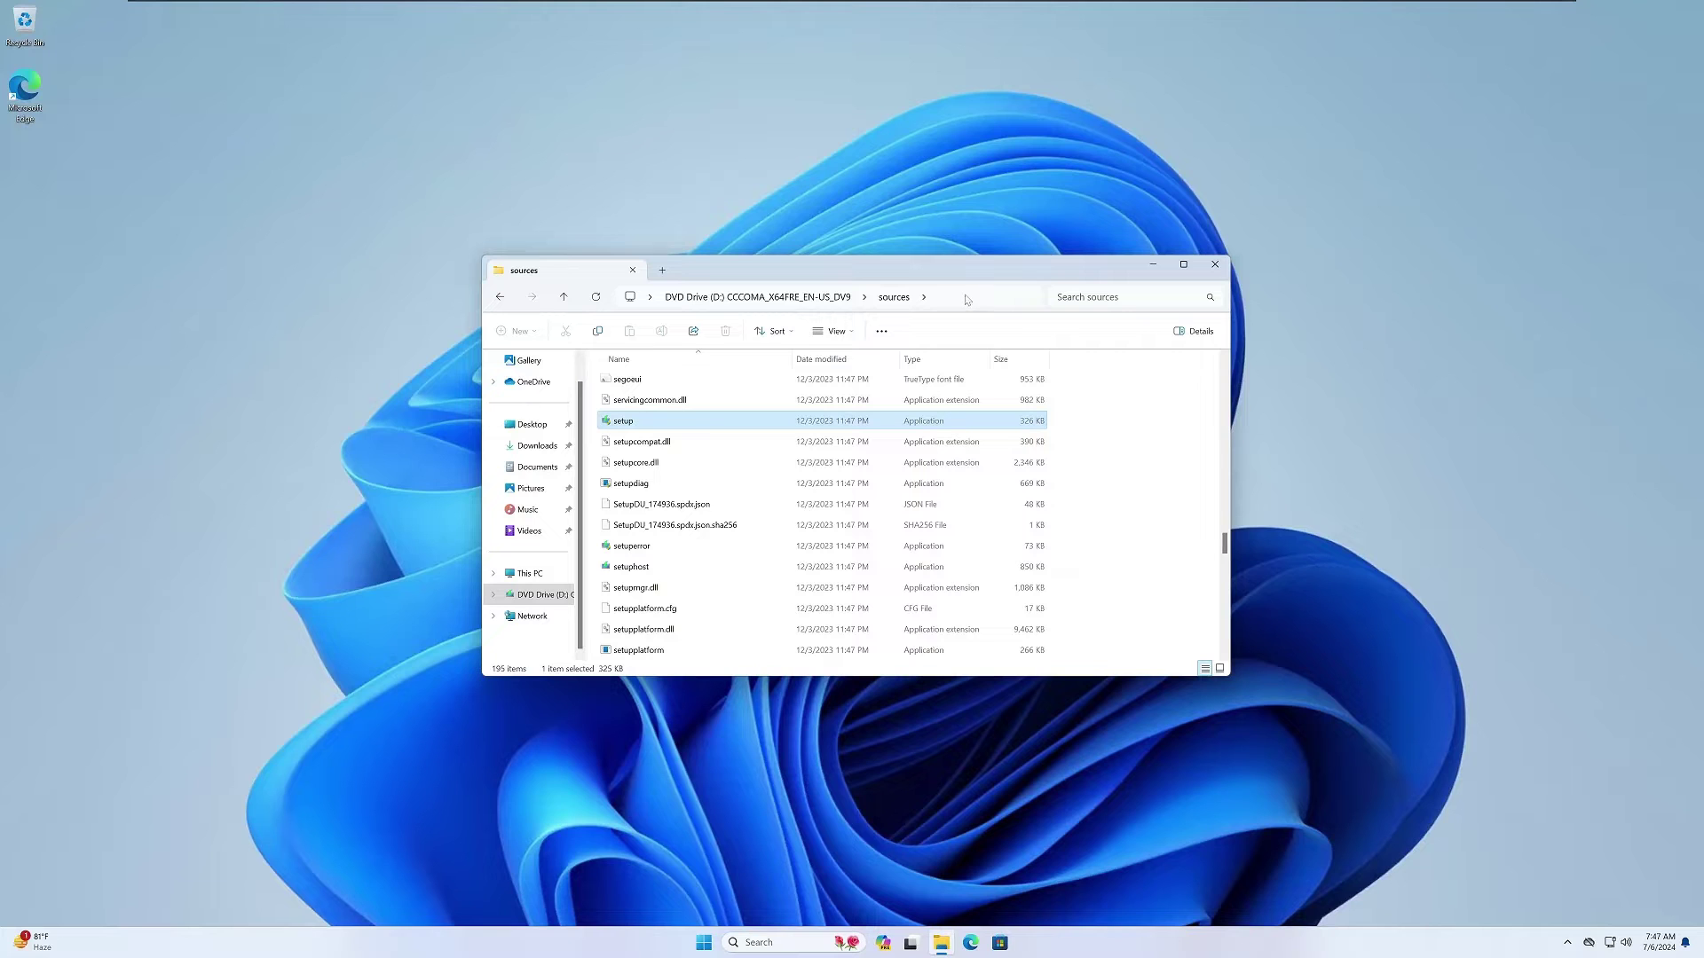
Launch d:\sources\setup.exe from the Run dialog
{"action": "right_click", "coordinate": [704, 943]}
{"action": "left_click", "coordinate": [679, 865]}
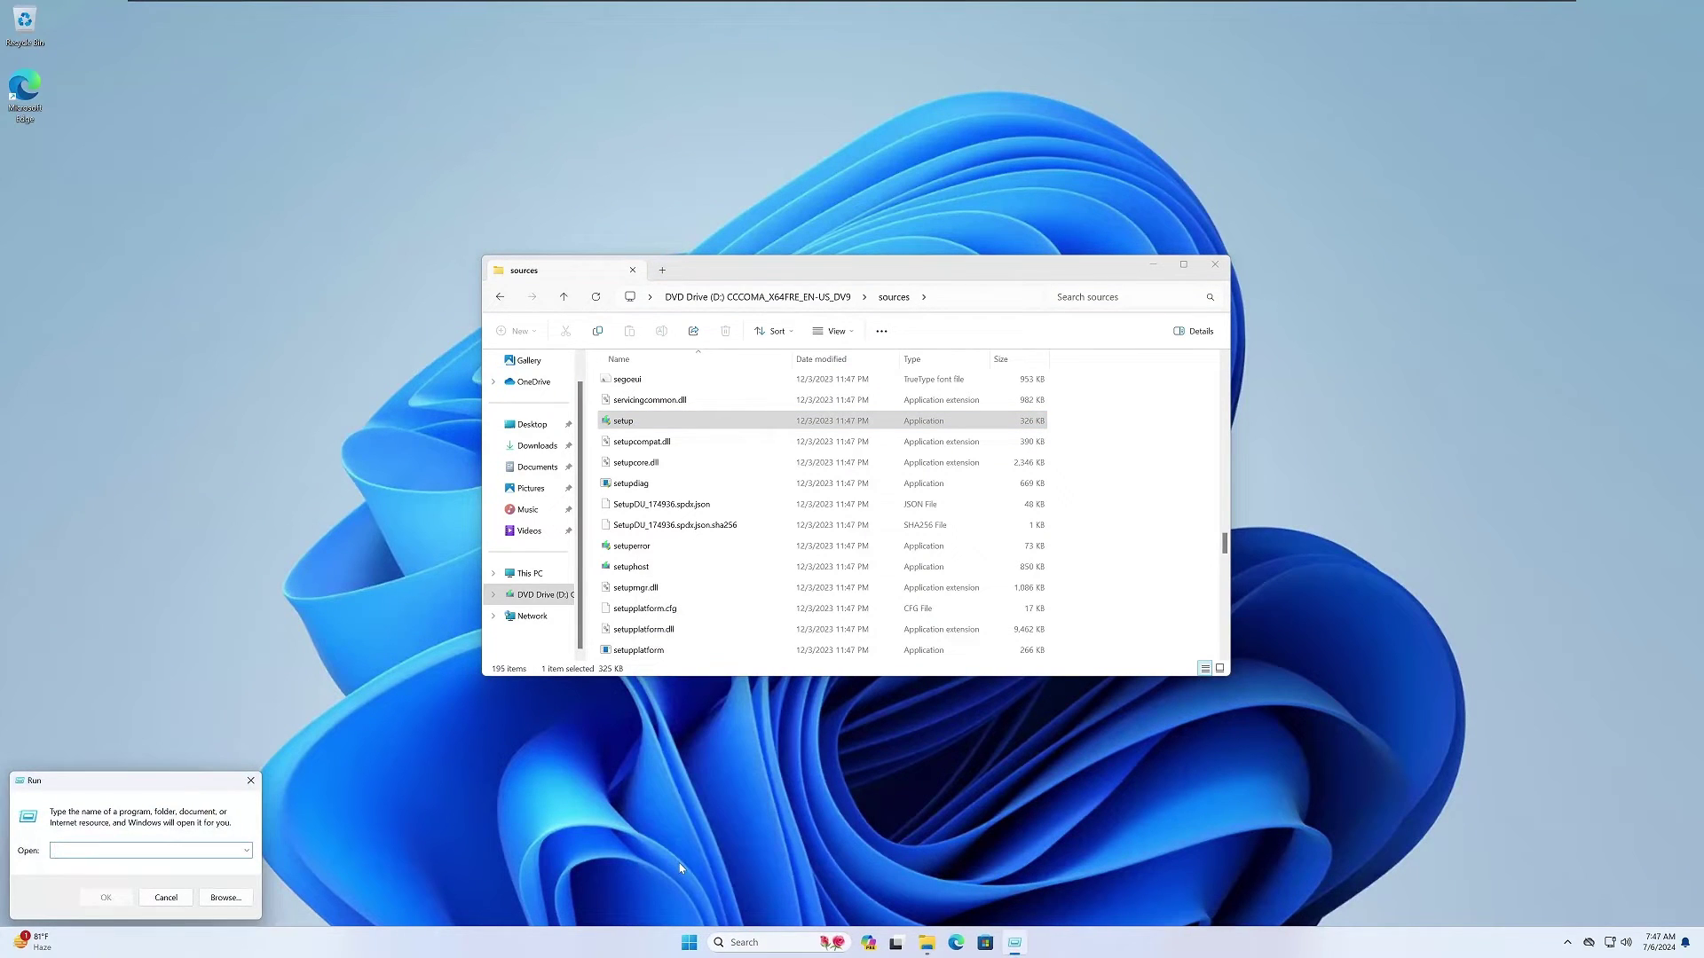
{"action": "type", "text": "c"}
{"action": "type", "text": ":\\"}
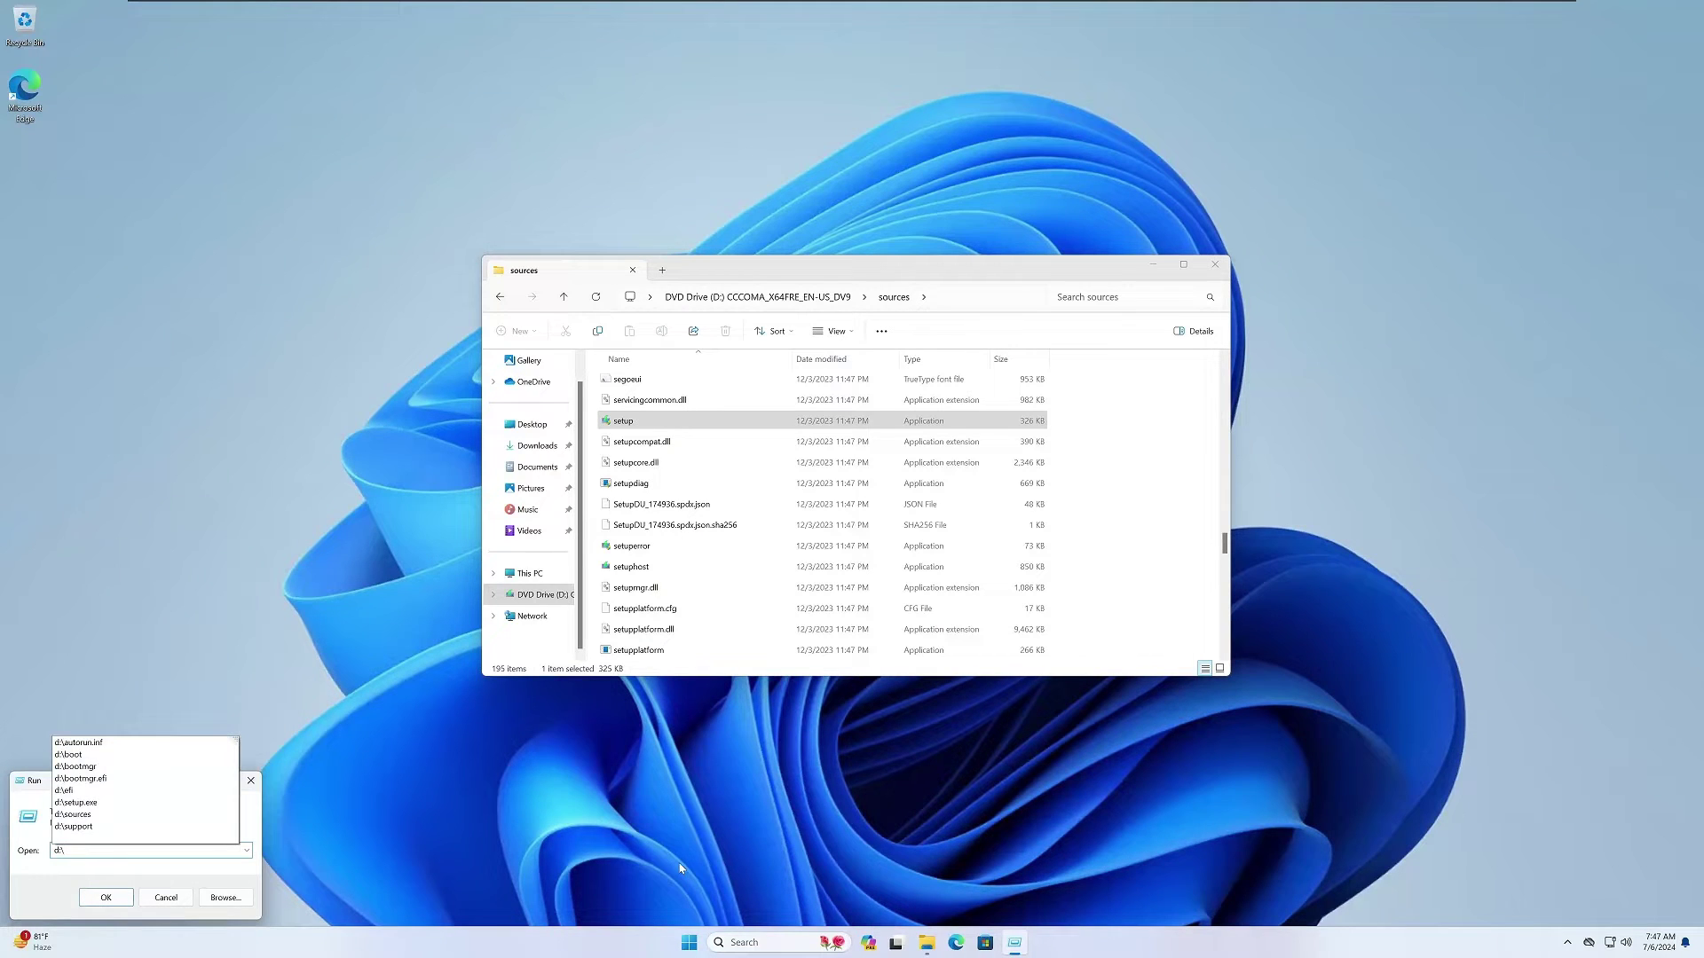
{"action": "type", "text": "s"}
{"action": "key", "text": "Down"}
{"action": "key", "text": "Down"}
{"action": "type", "text": "\\"}
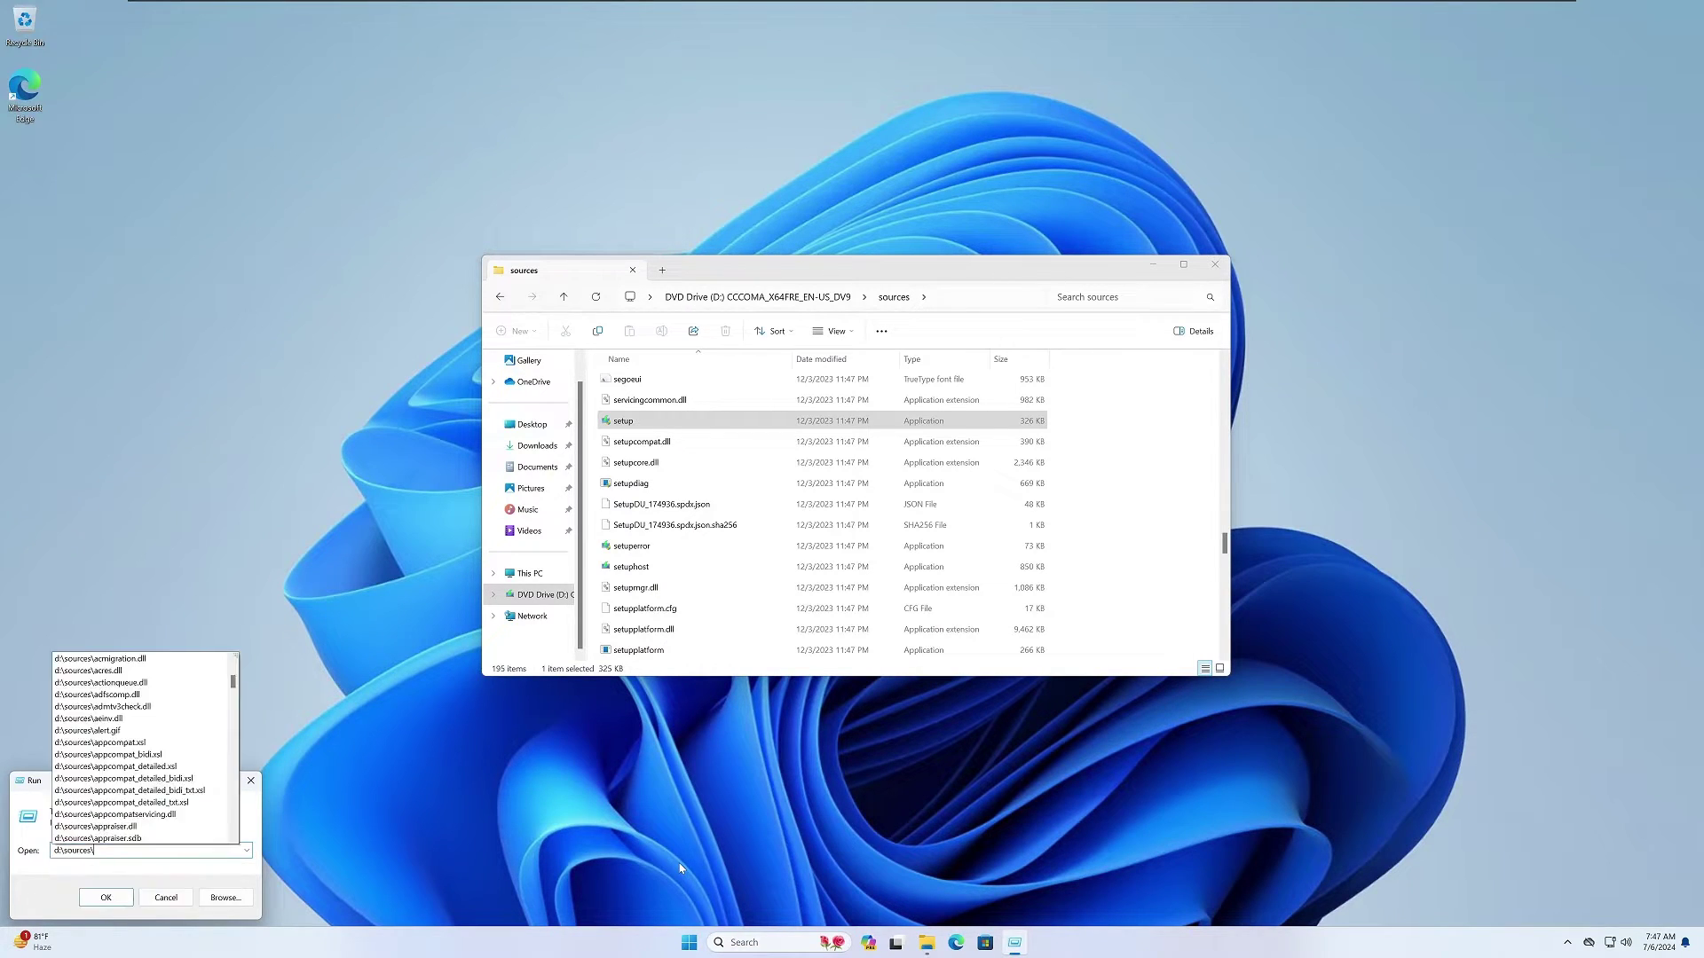
{"action": "type", "text": "set"}
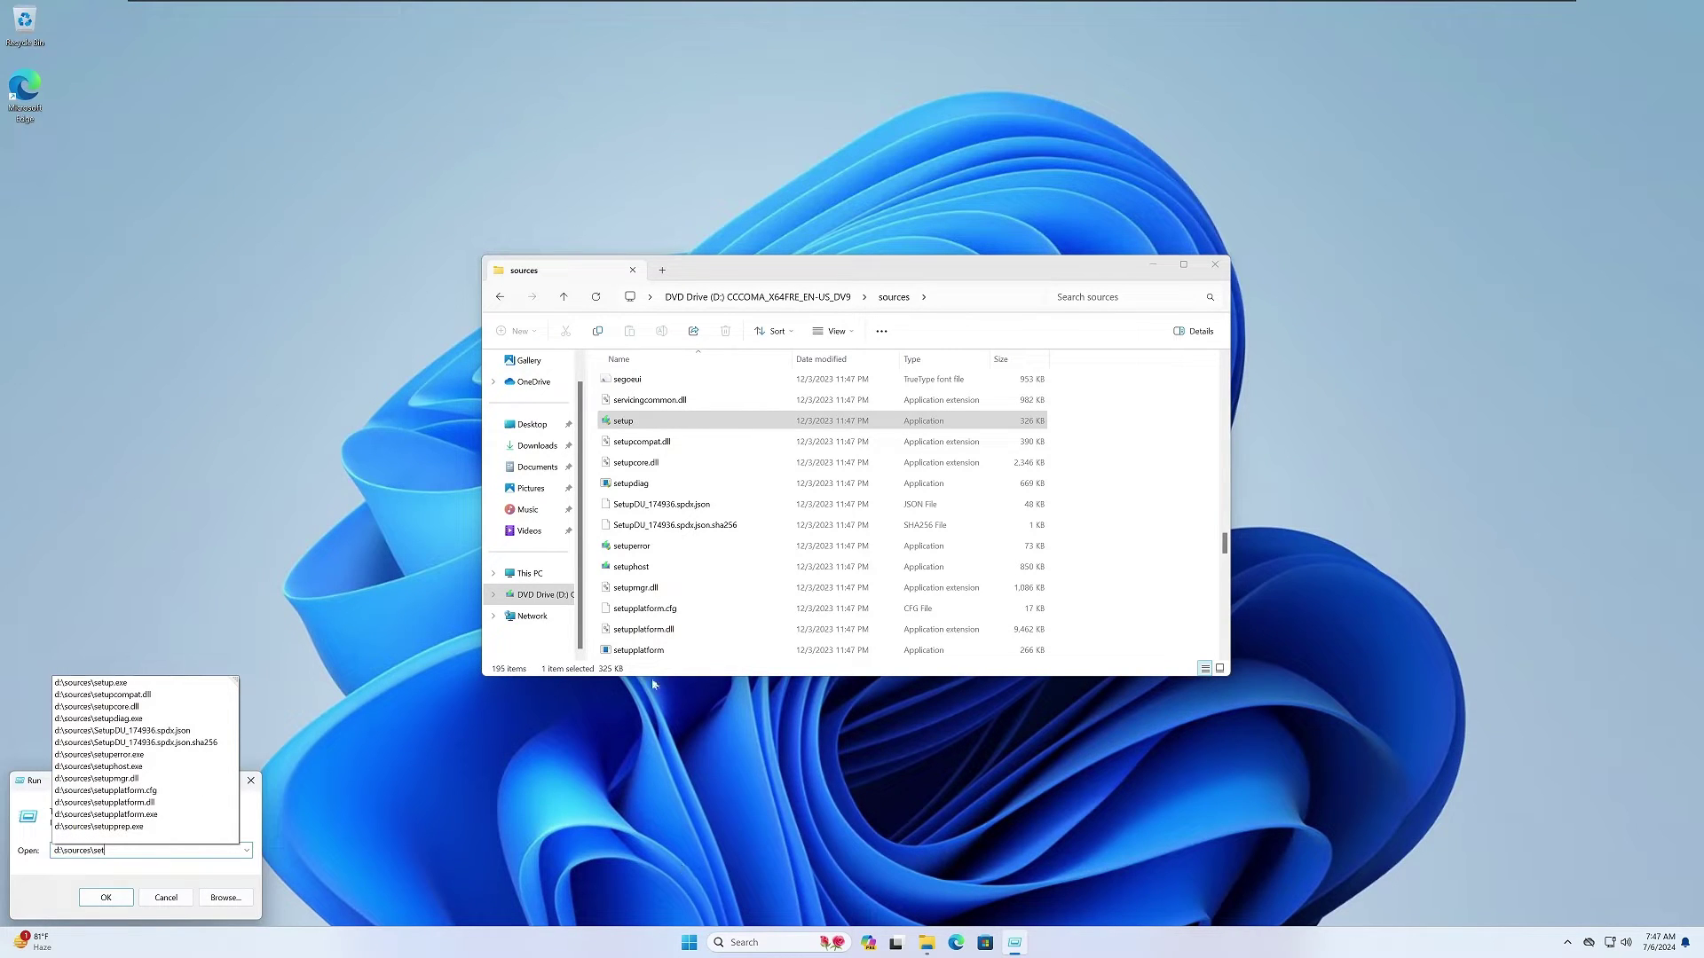
{"action": "key", "text": "Down"}
{"action": "key", "text": "Escape"}
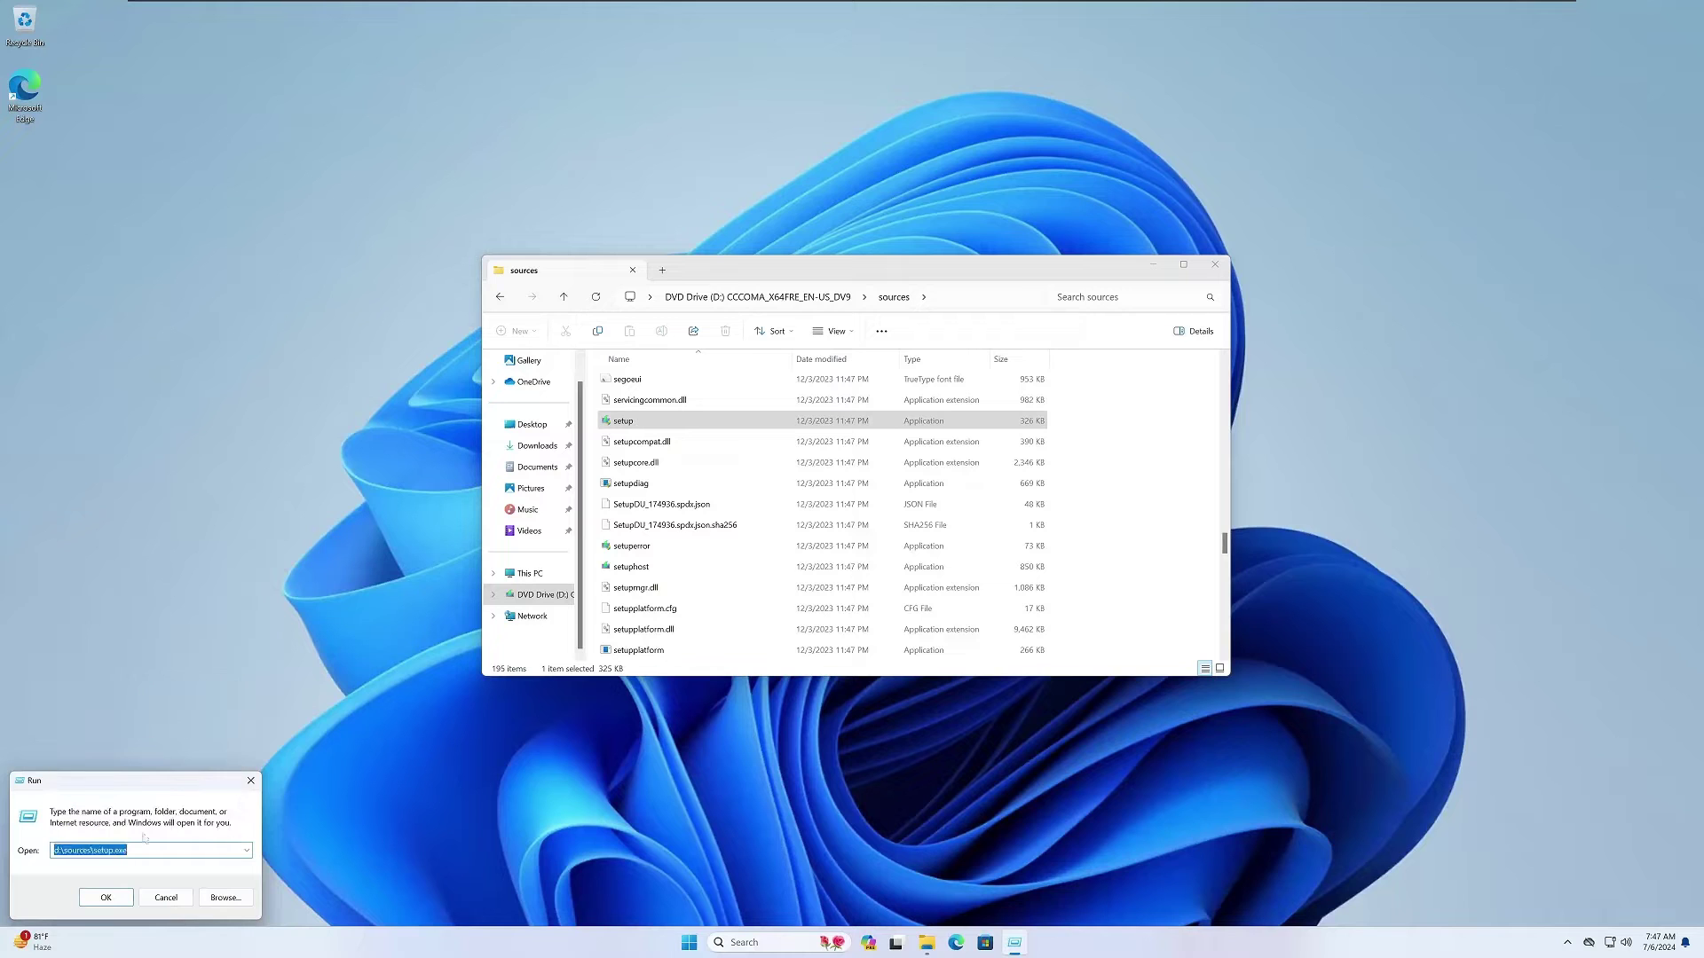
{"action": "left_click", "coordinate": [106, 900]}
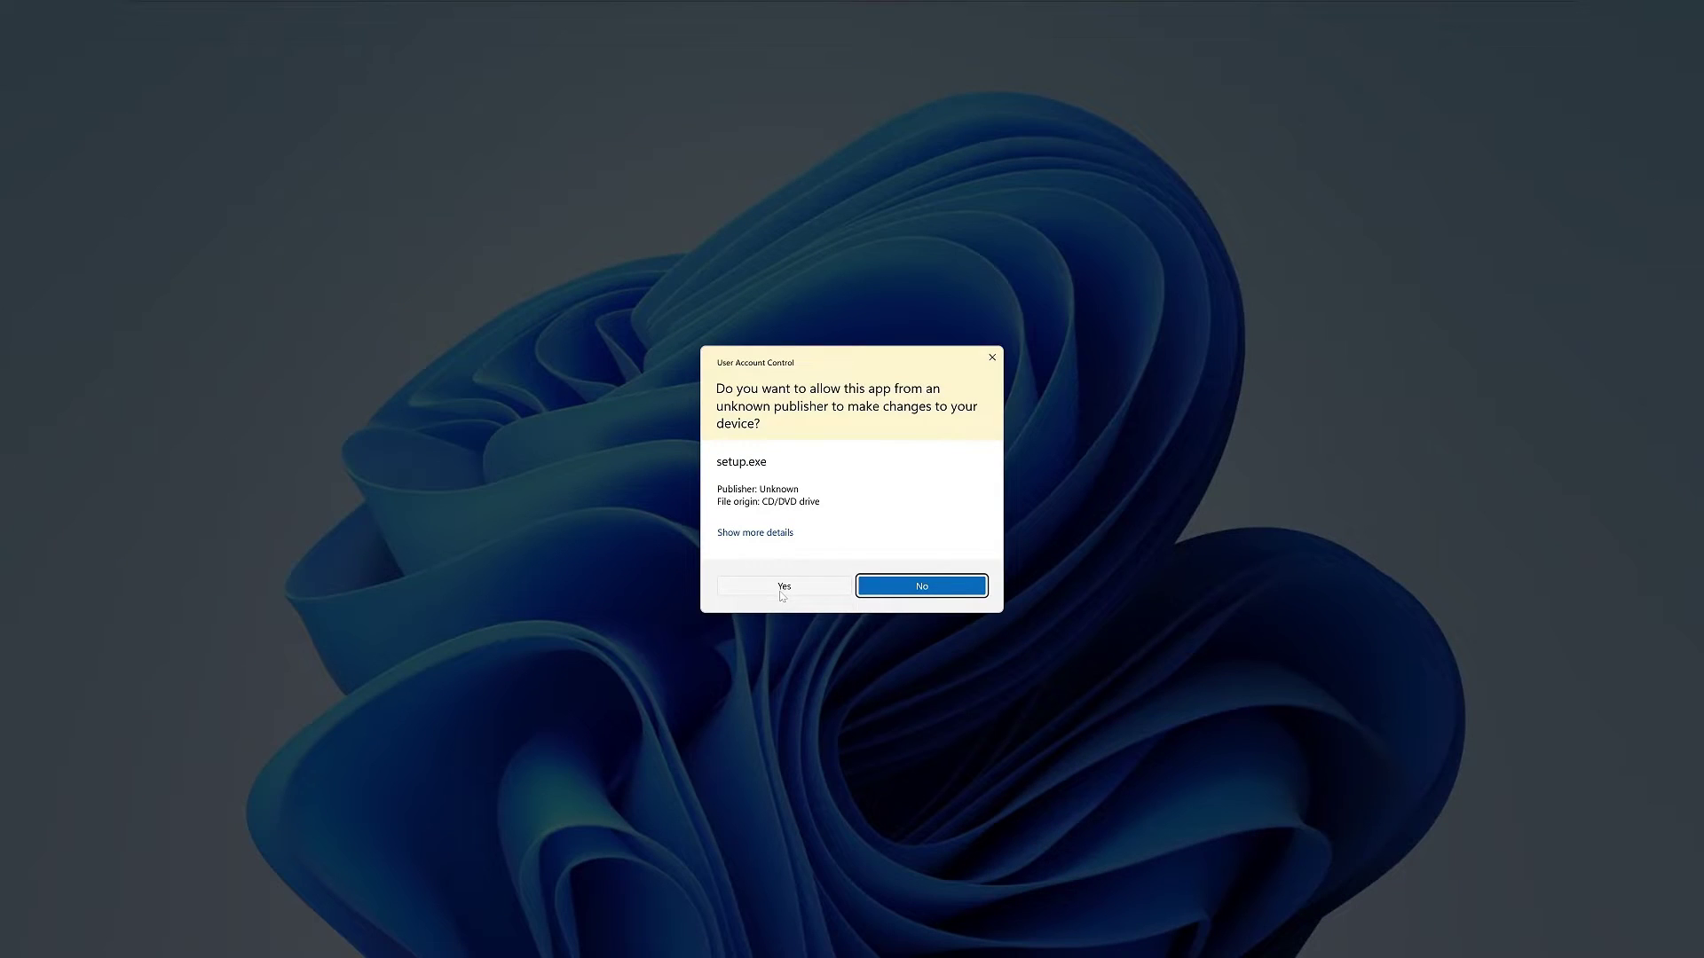
Allow setup.exe, skip updates and the product key, and choose Windows 11 Pro
{"action": "left_click", "coordinate": [782, 589]}
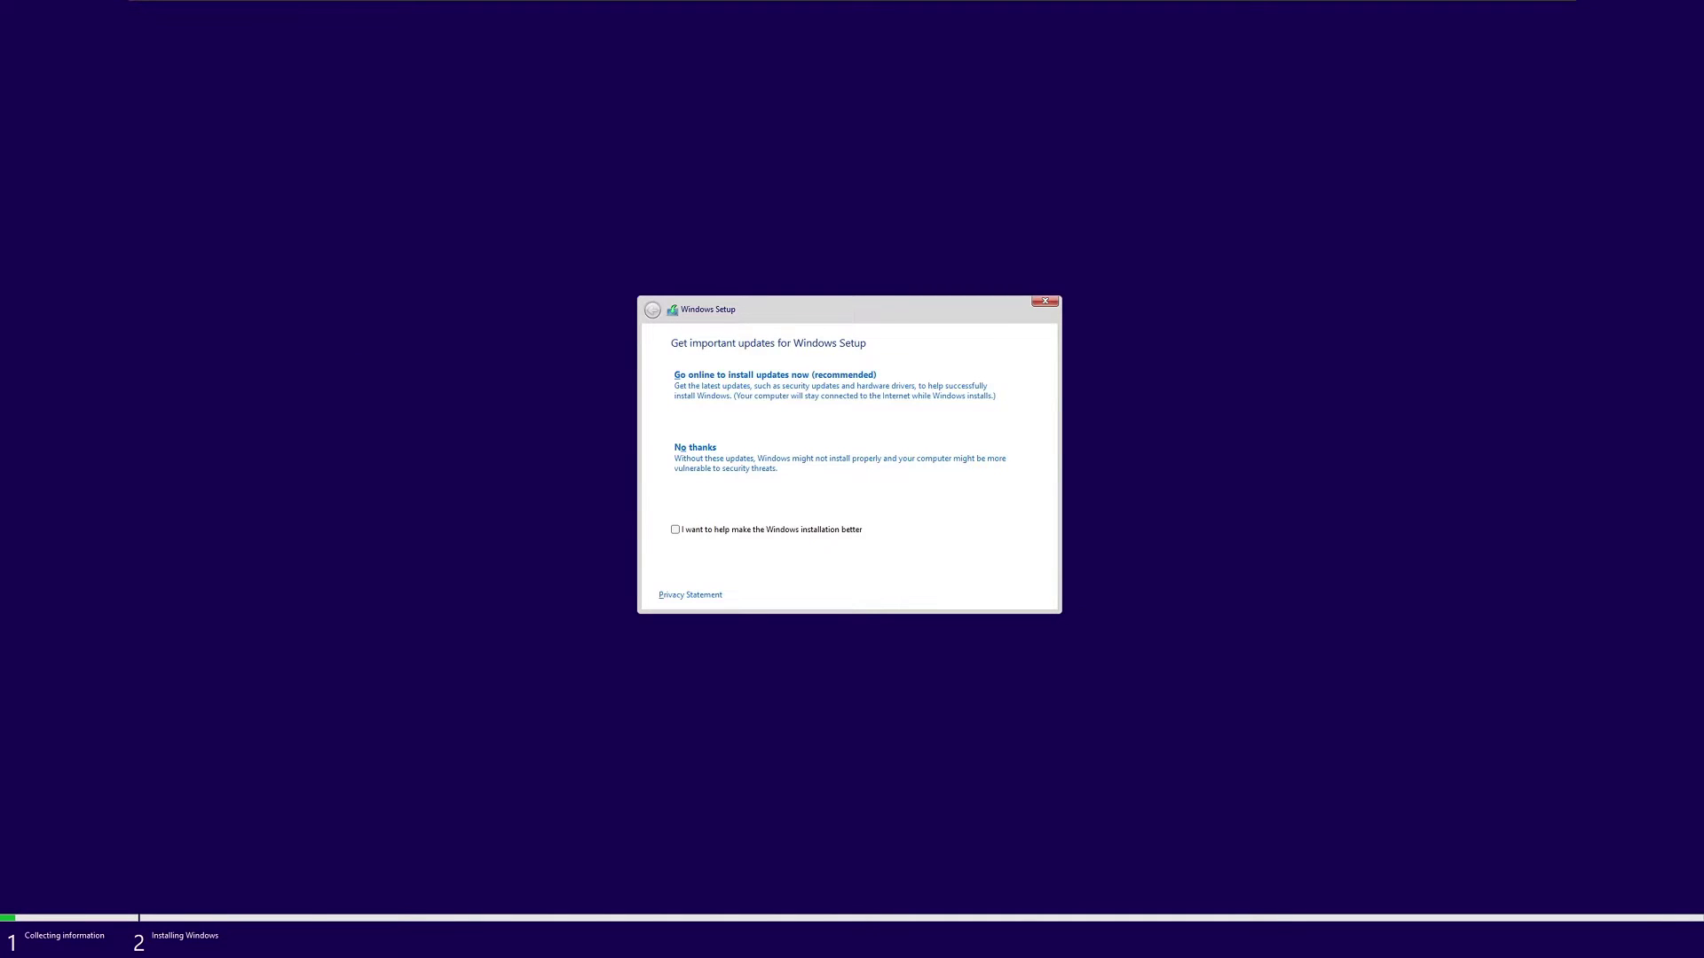
{"action": "left_click", "coordinate": [734, 465]}
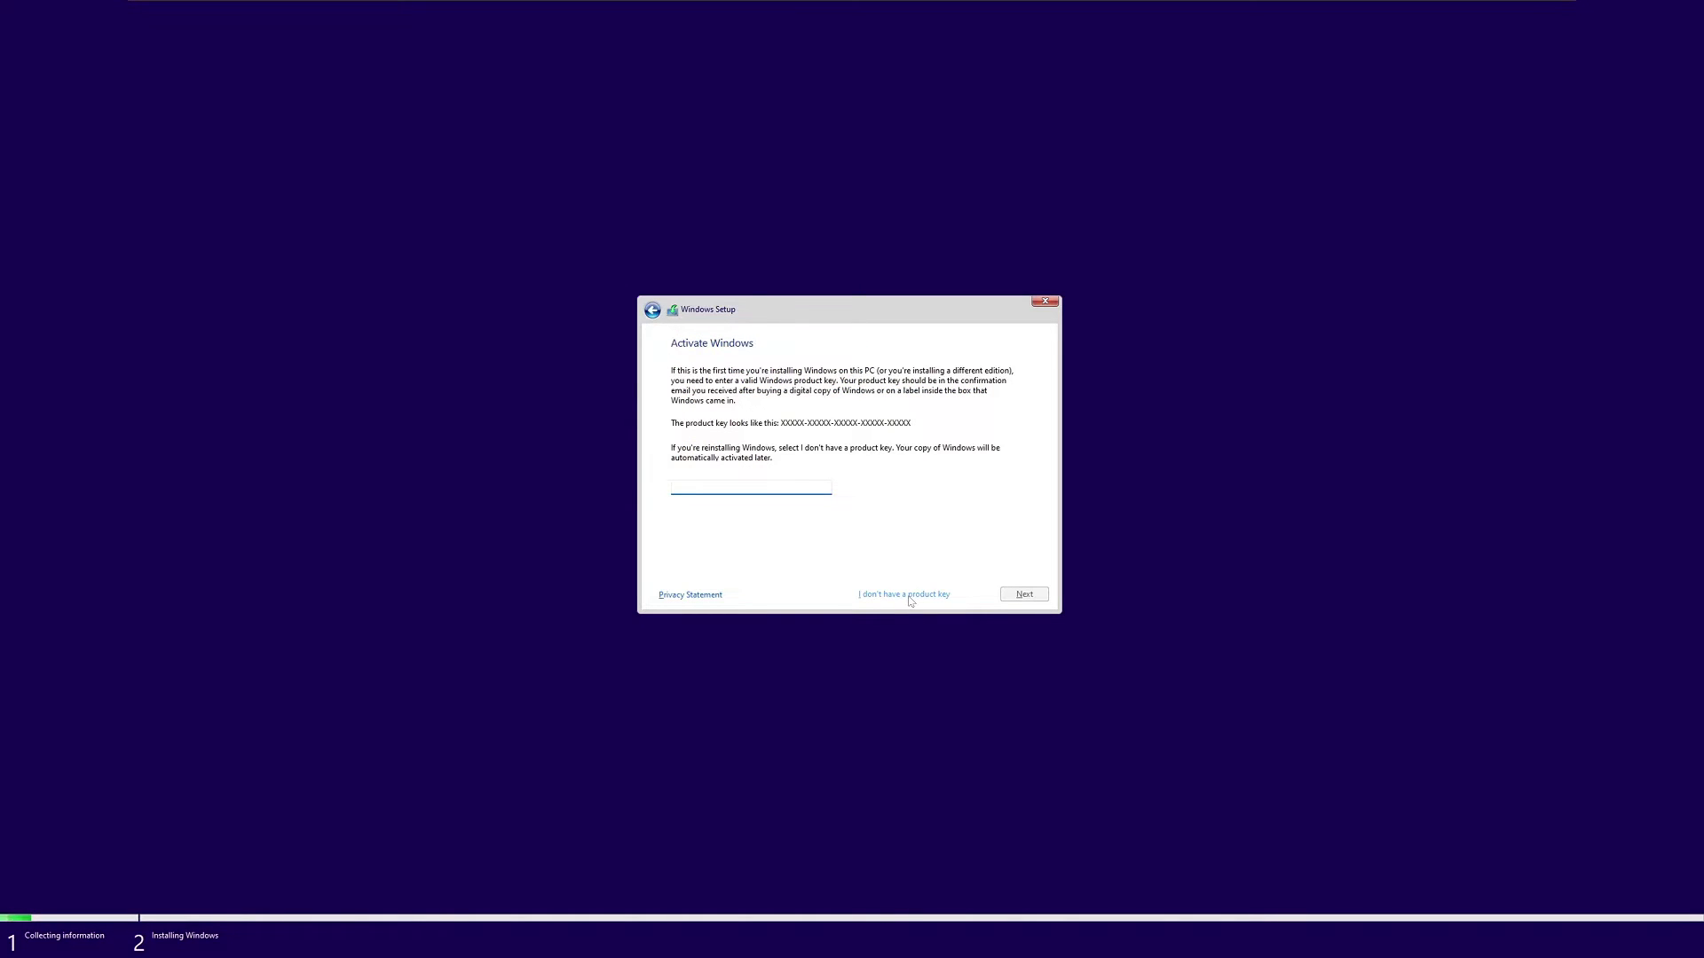
{"action": "left_click", "coordinate": [908, 596]}
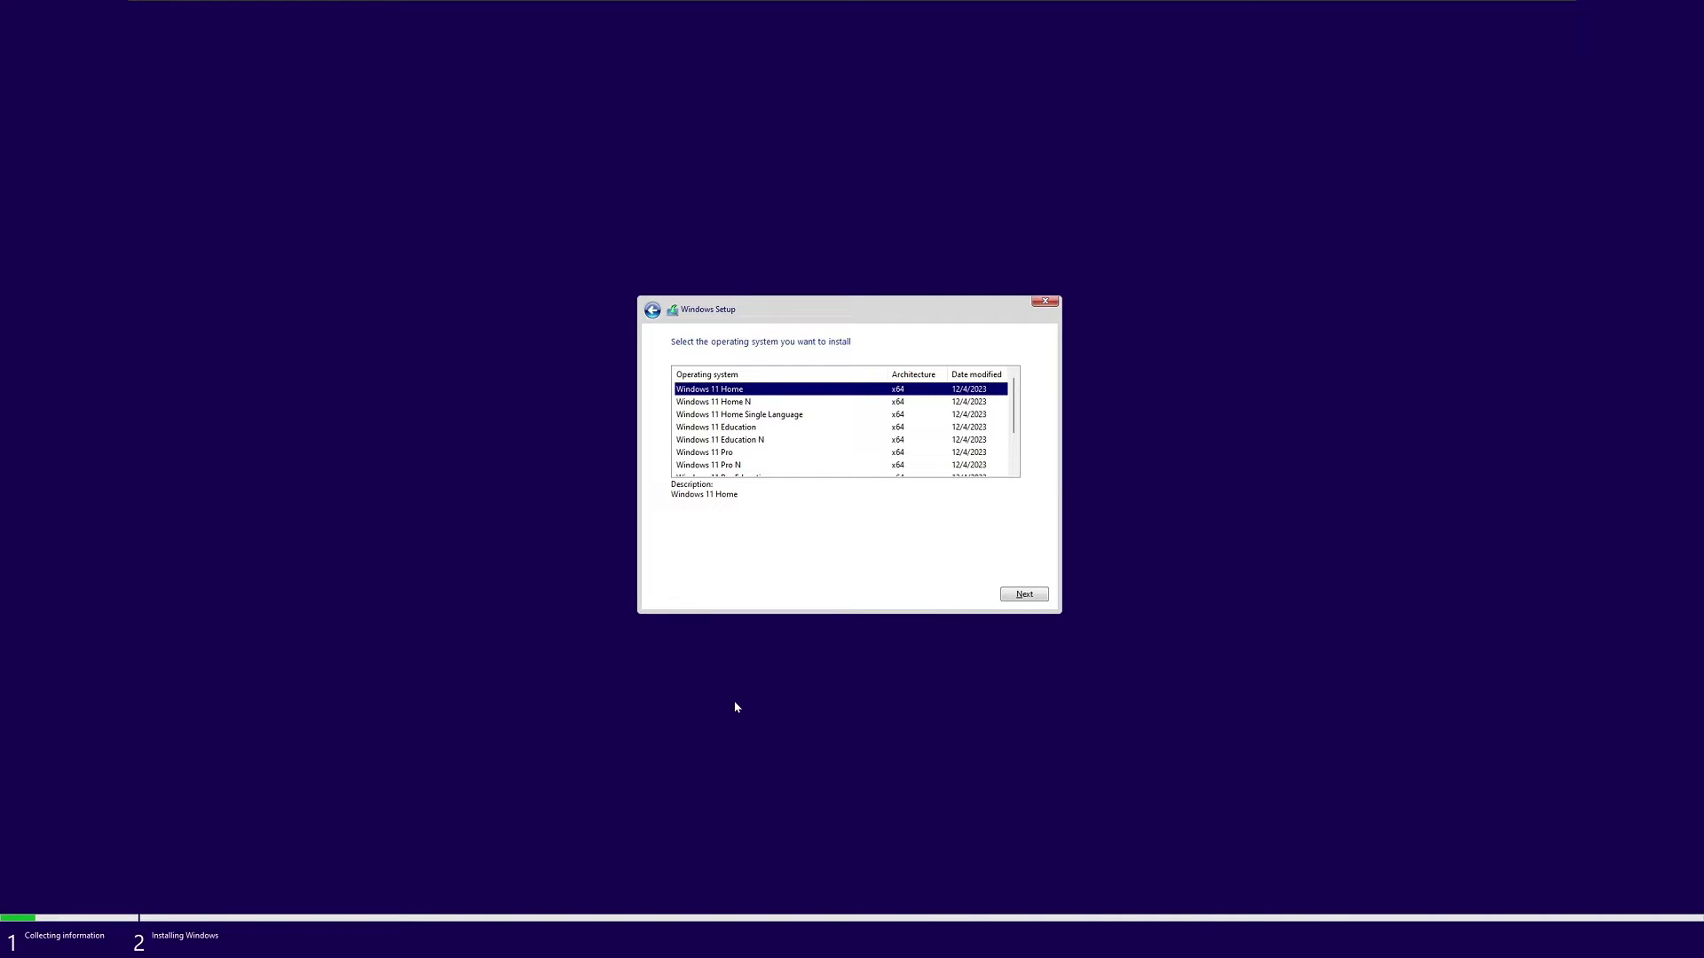
{"action": "left_click", "coordinate": [734, 452]}
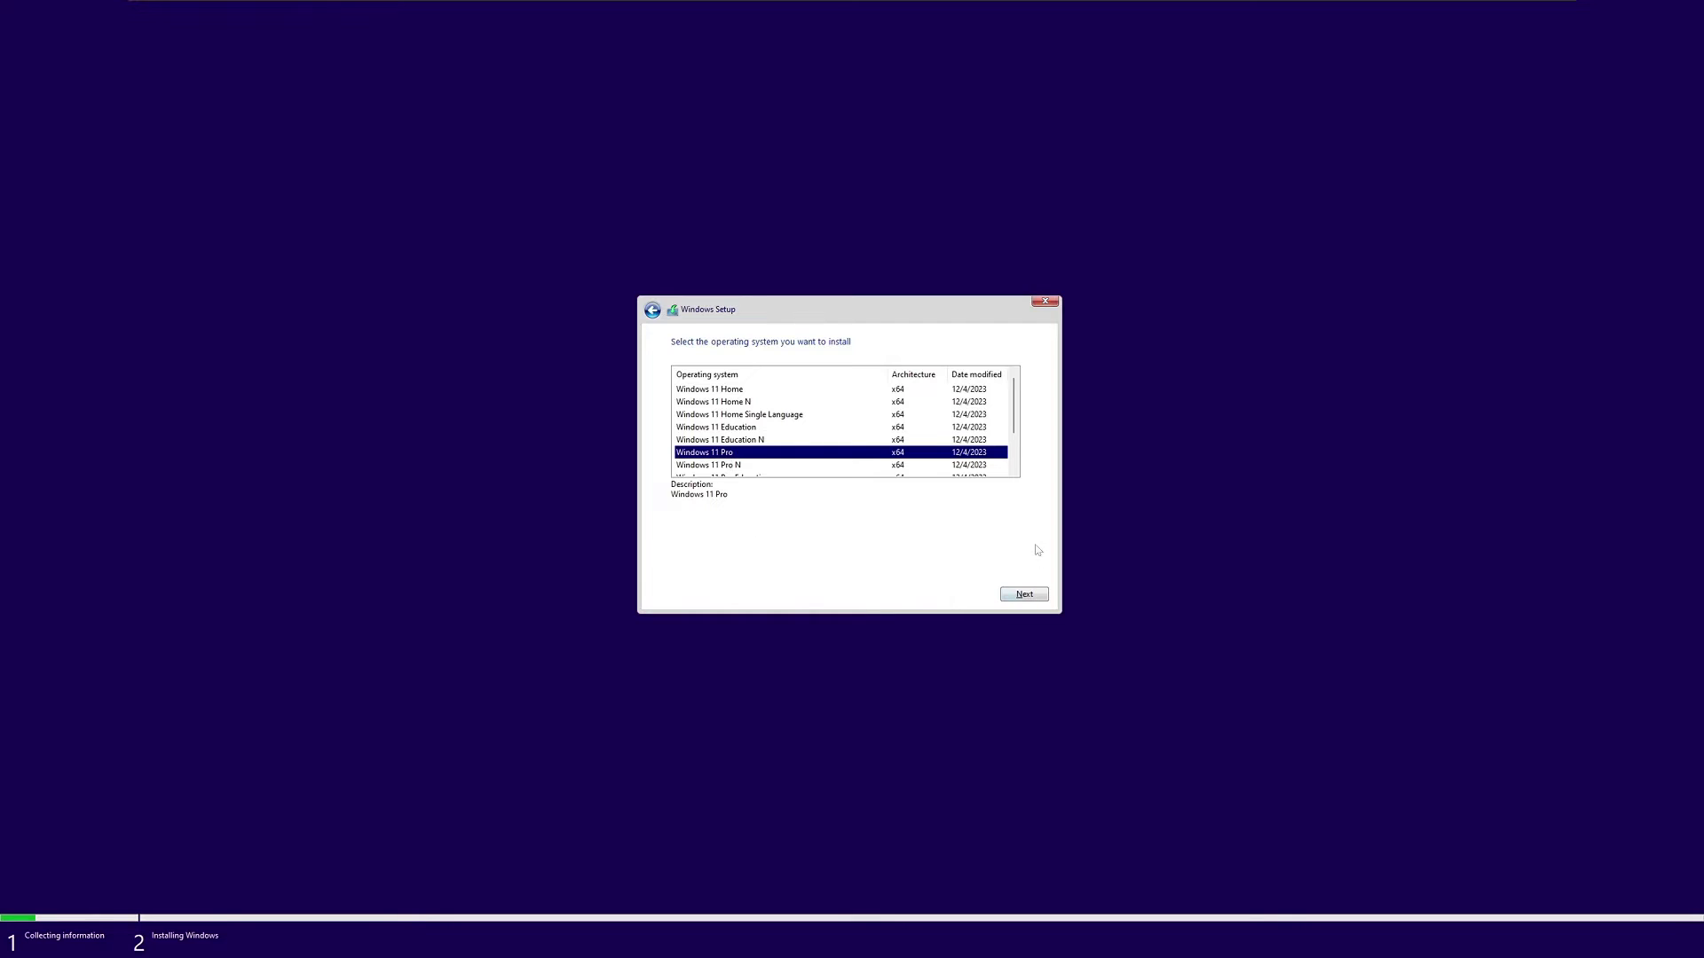
{"action": "left_click", "coordinate": [1029, 596]}
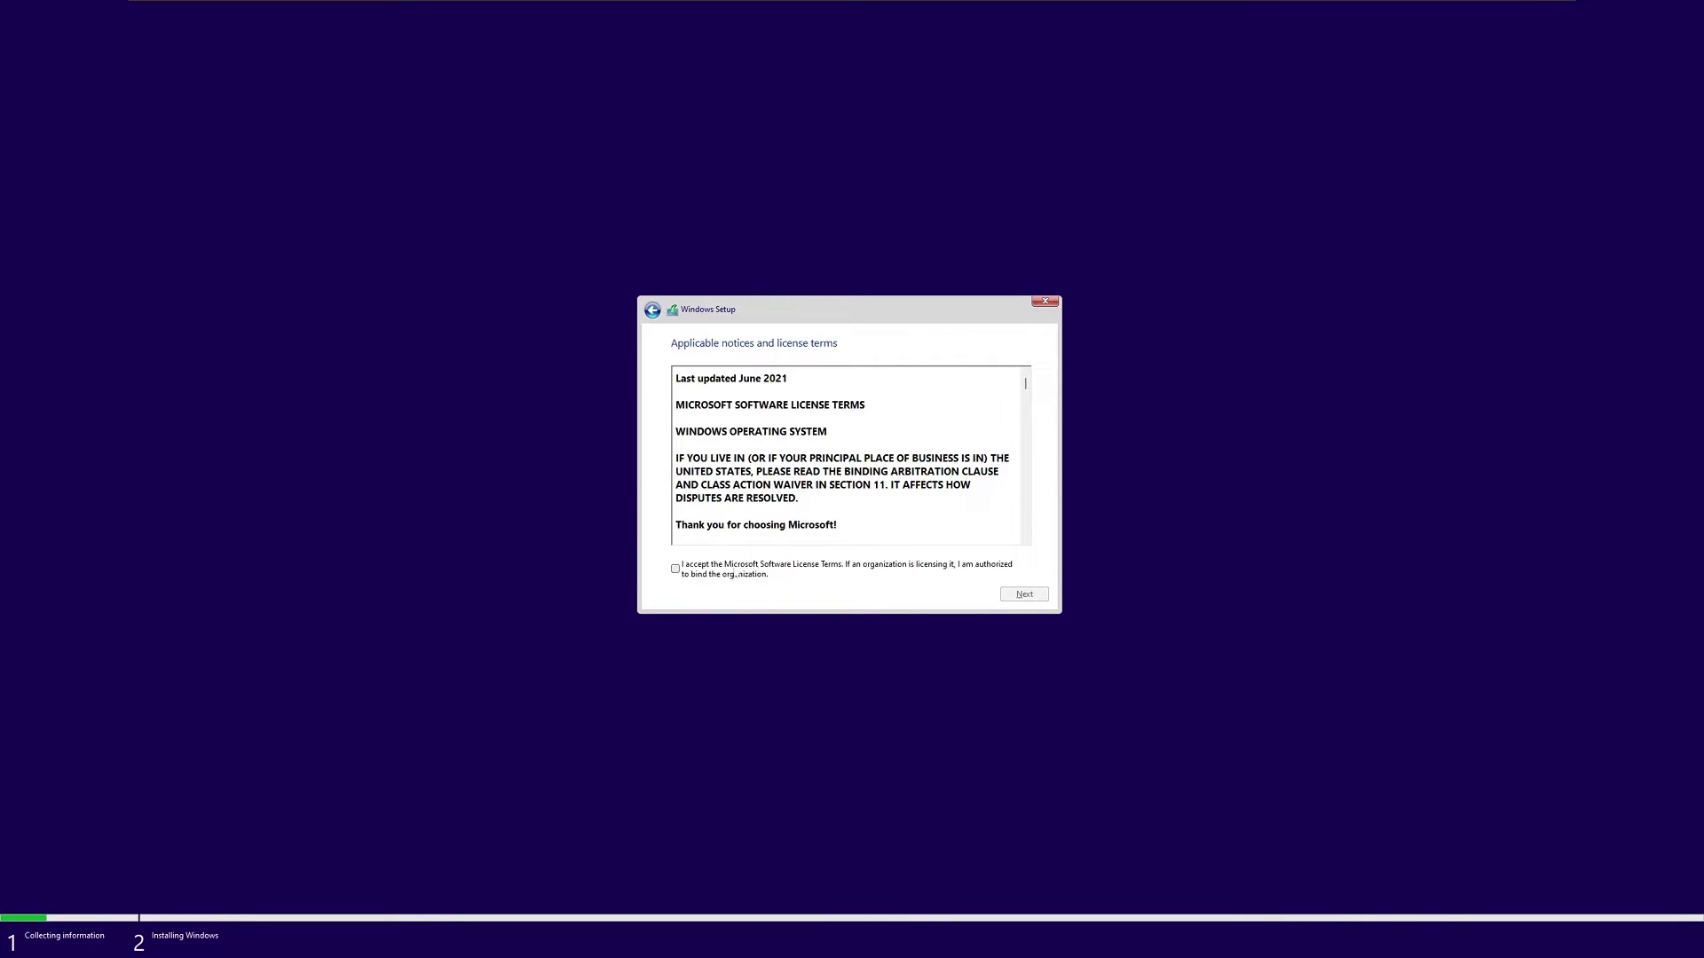
Accept the license and start a Custom install onto Drive 0 Partition 3 (C:)
{"action": "left_click", "coordinate": [689, 573]}
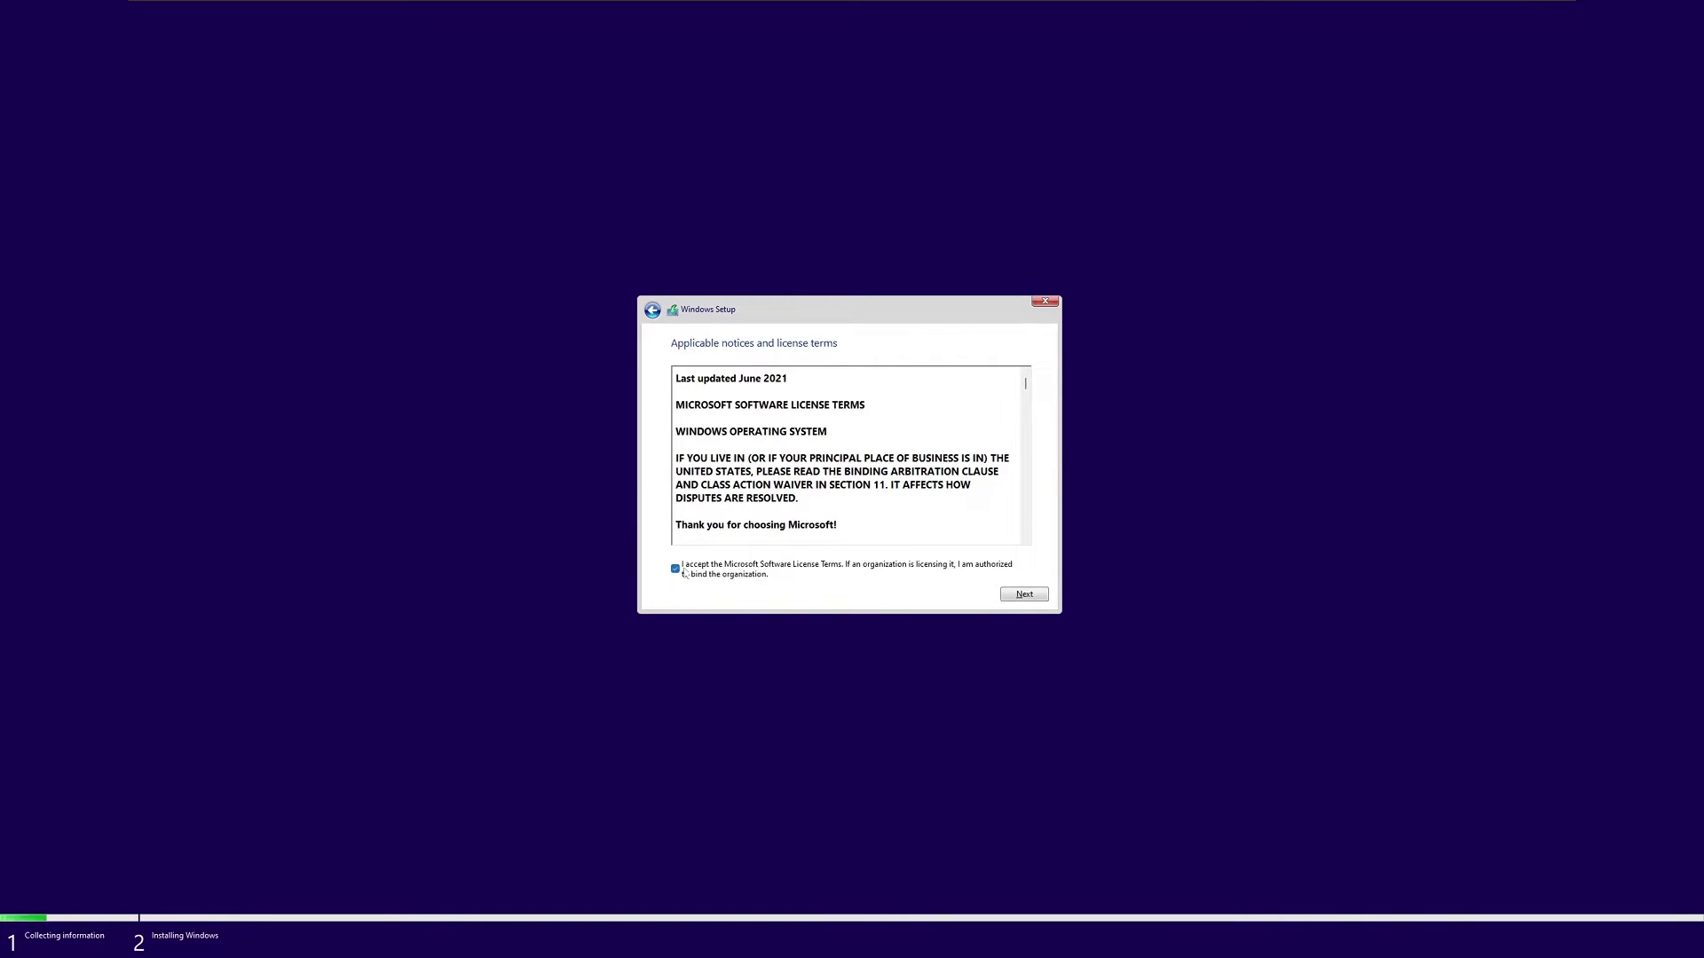
{"action": "left_click", "coordinate": [1025, 595]}
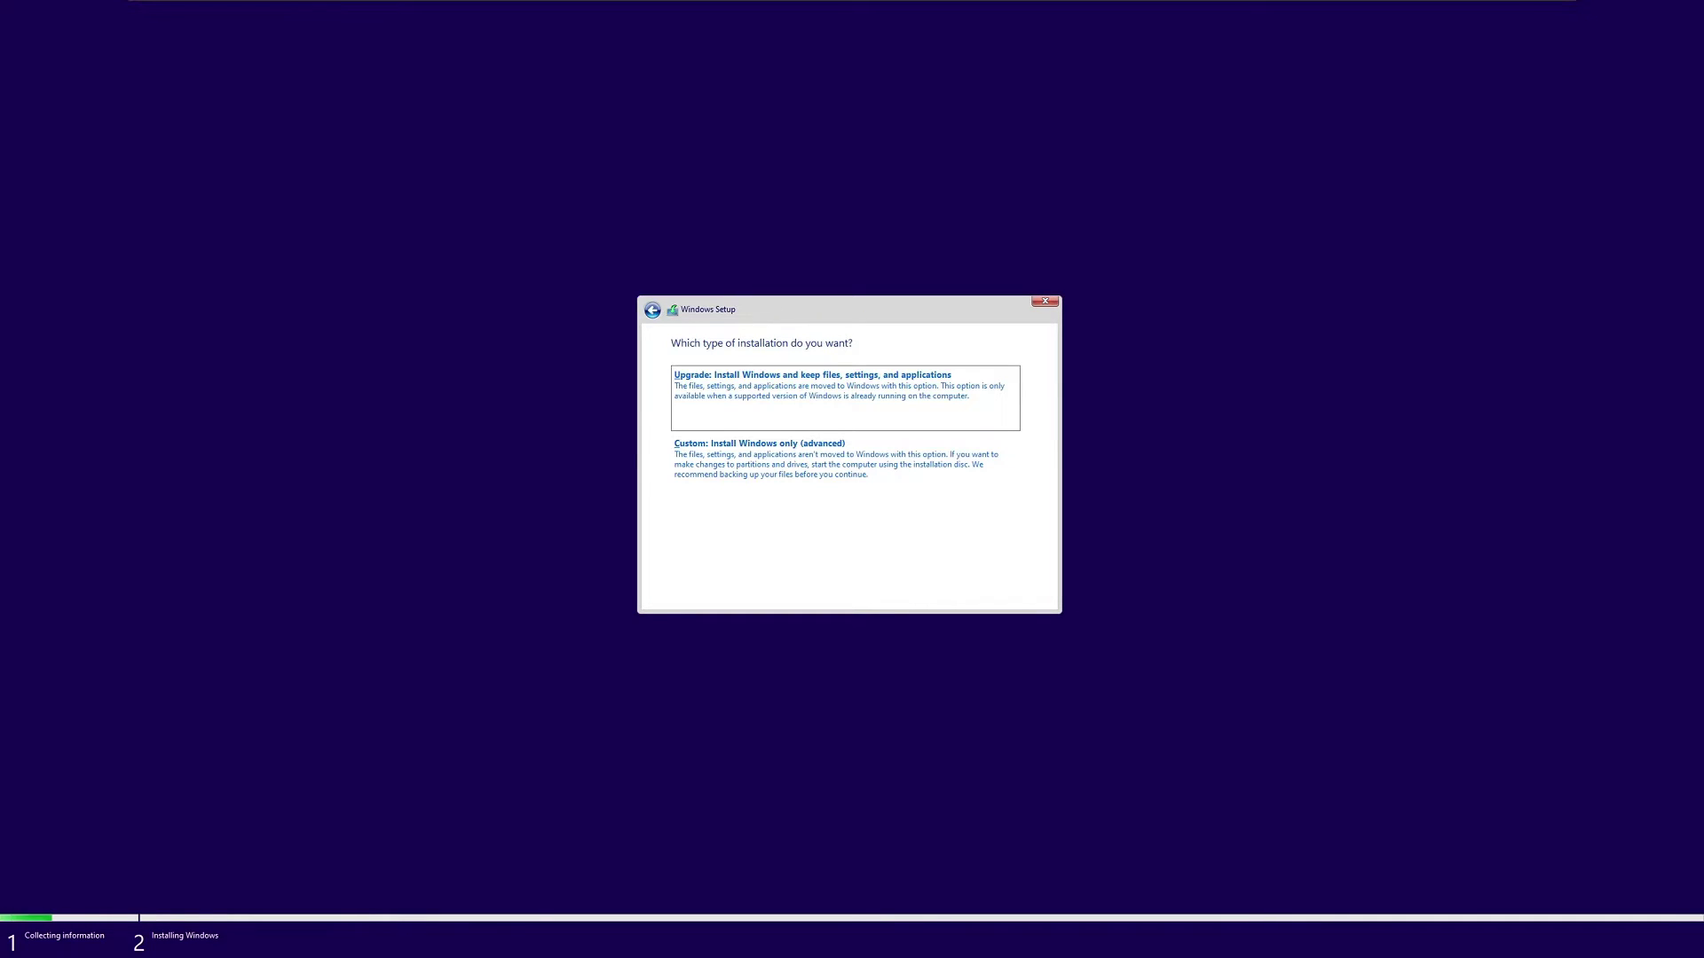
{"action": "left_click", "coordinate": [829, 461]}
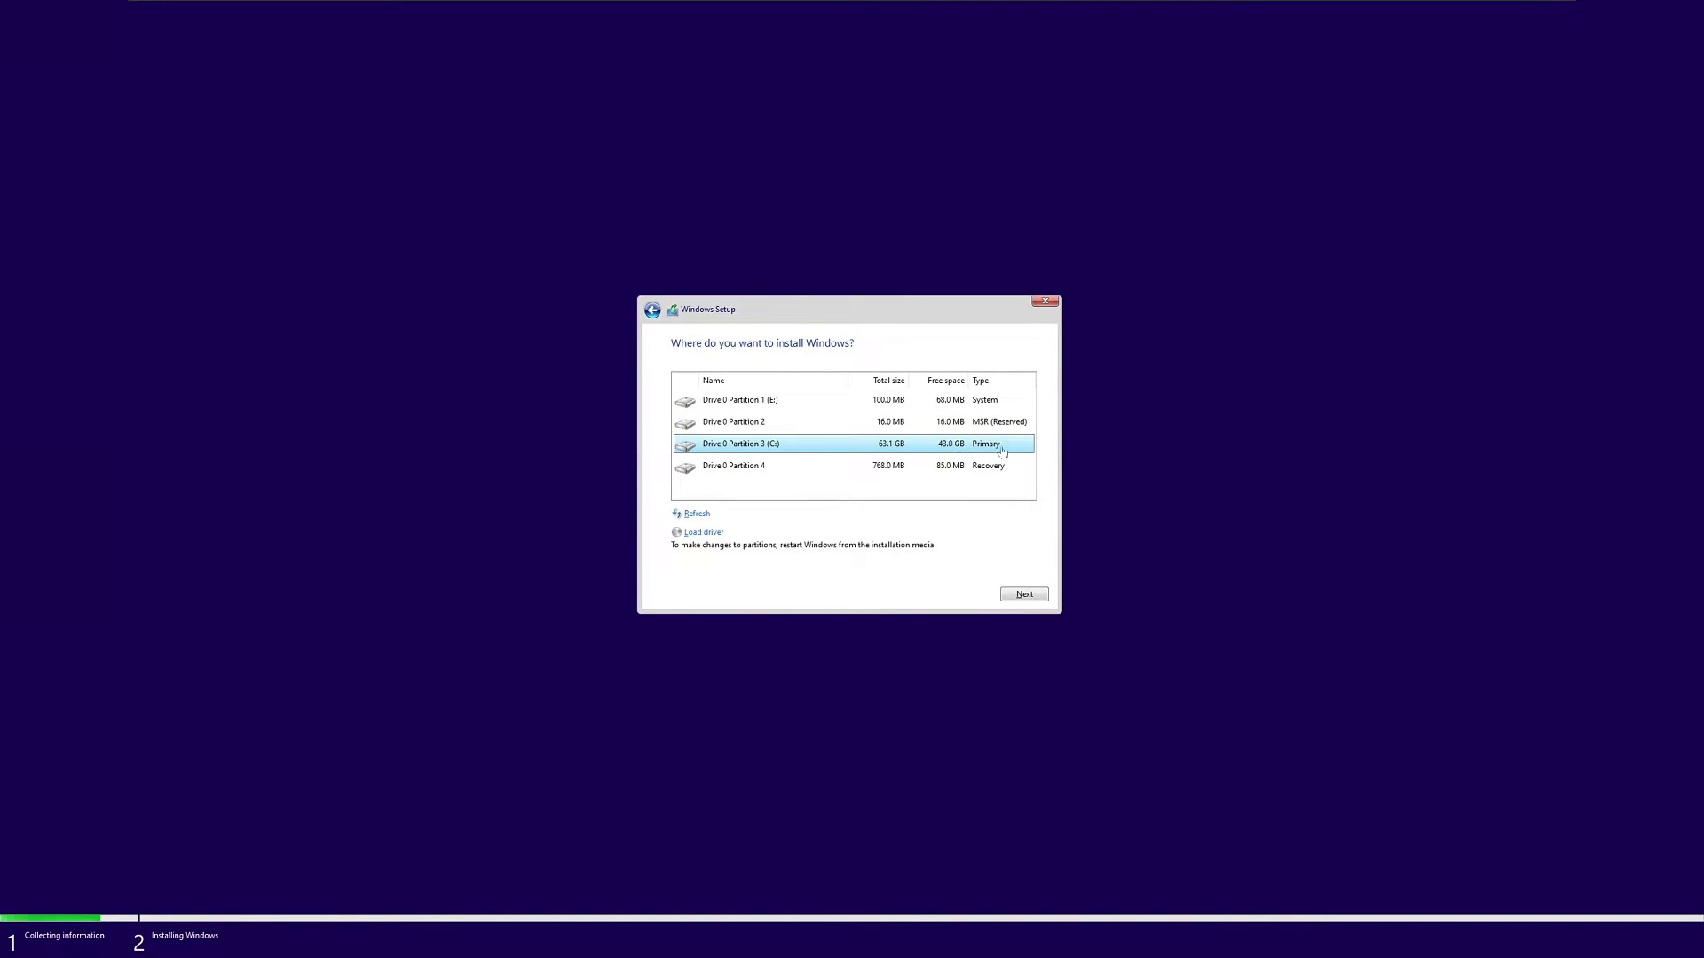
{"action": "left_click", "coordinate": [1027, 596]}
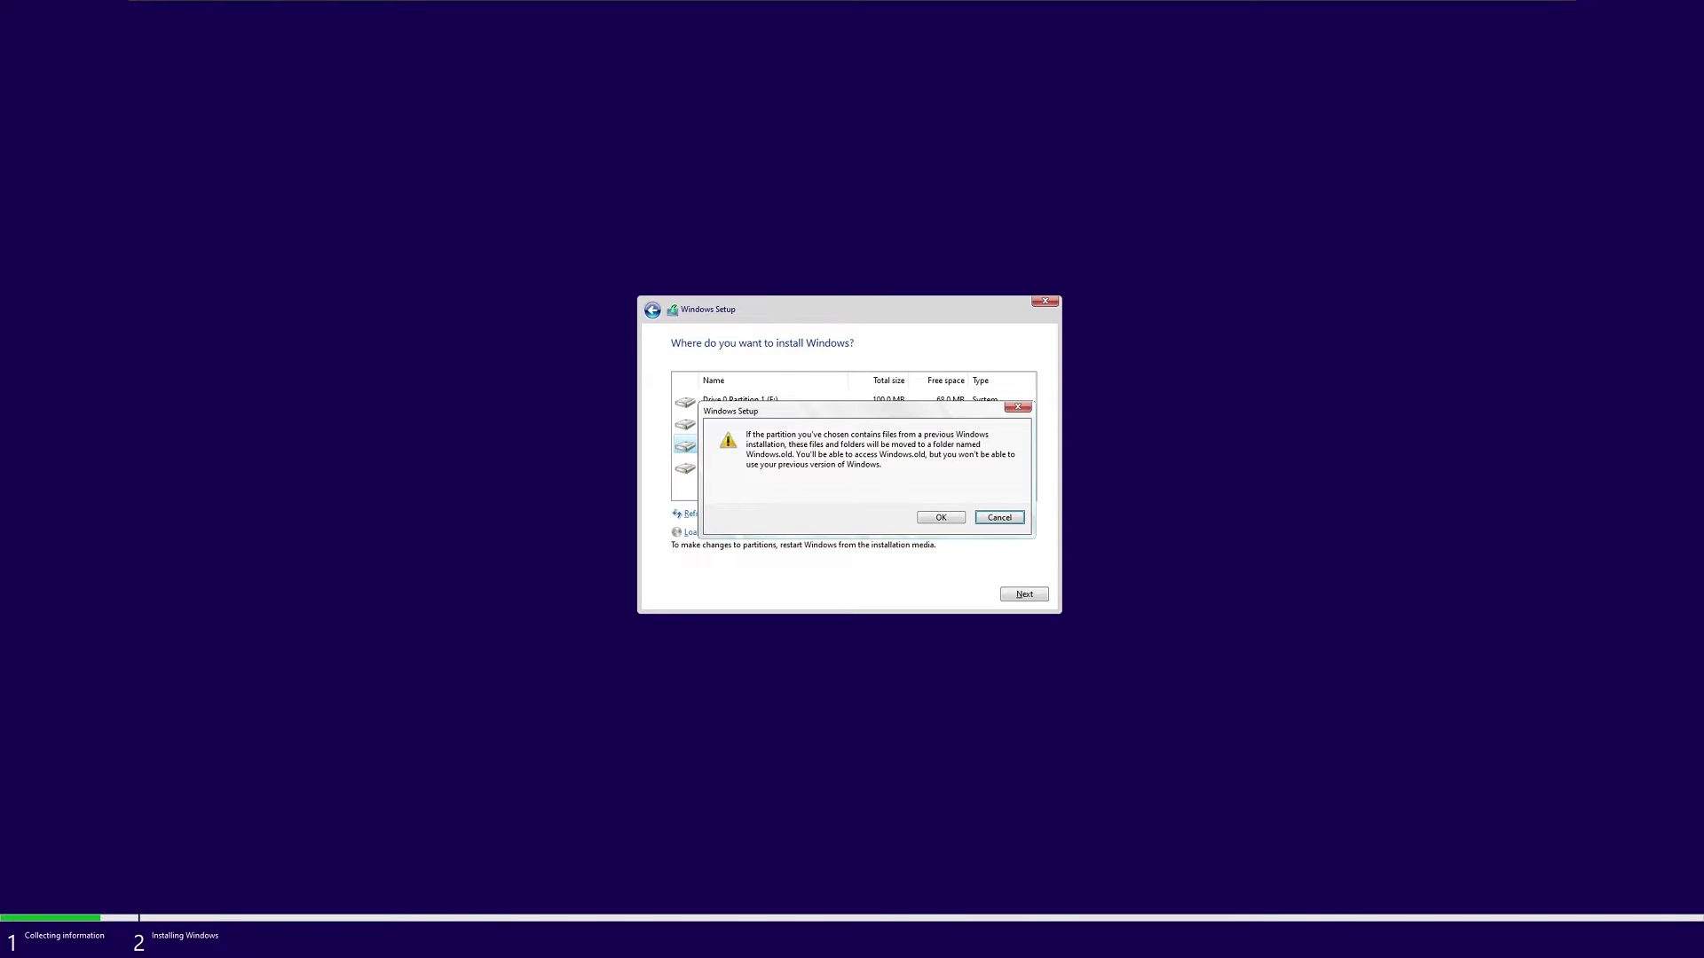
{"action": "left_click", "coordinate": [943, 518]}
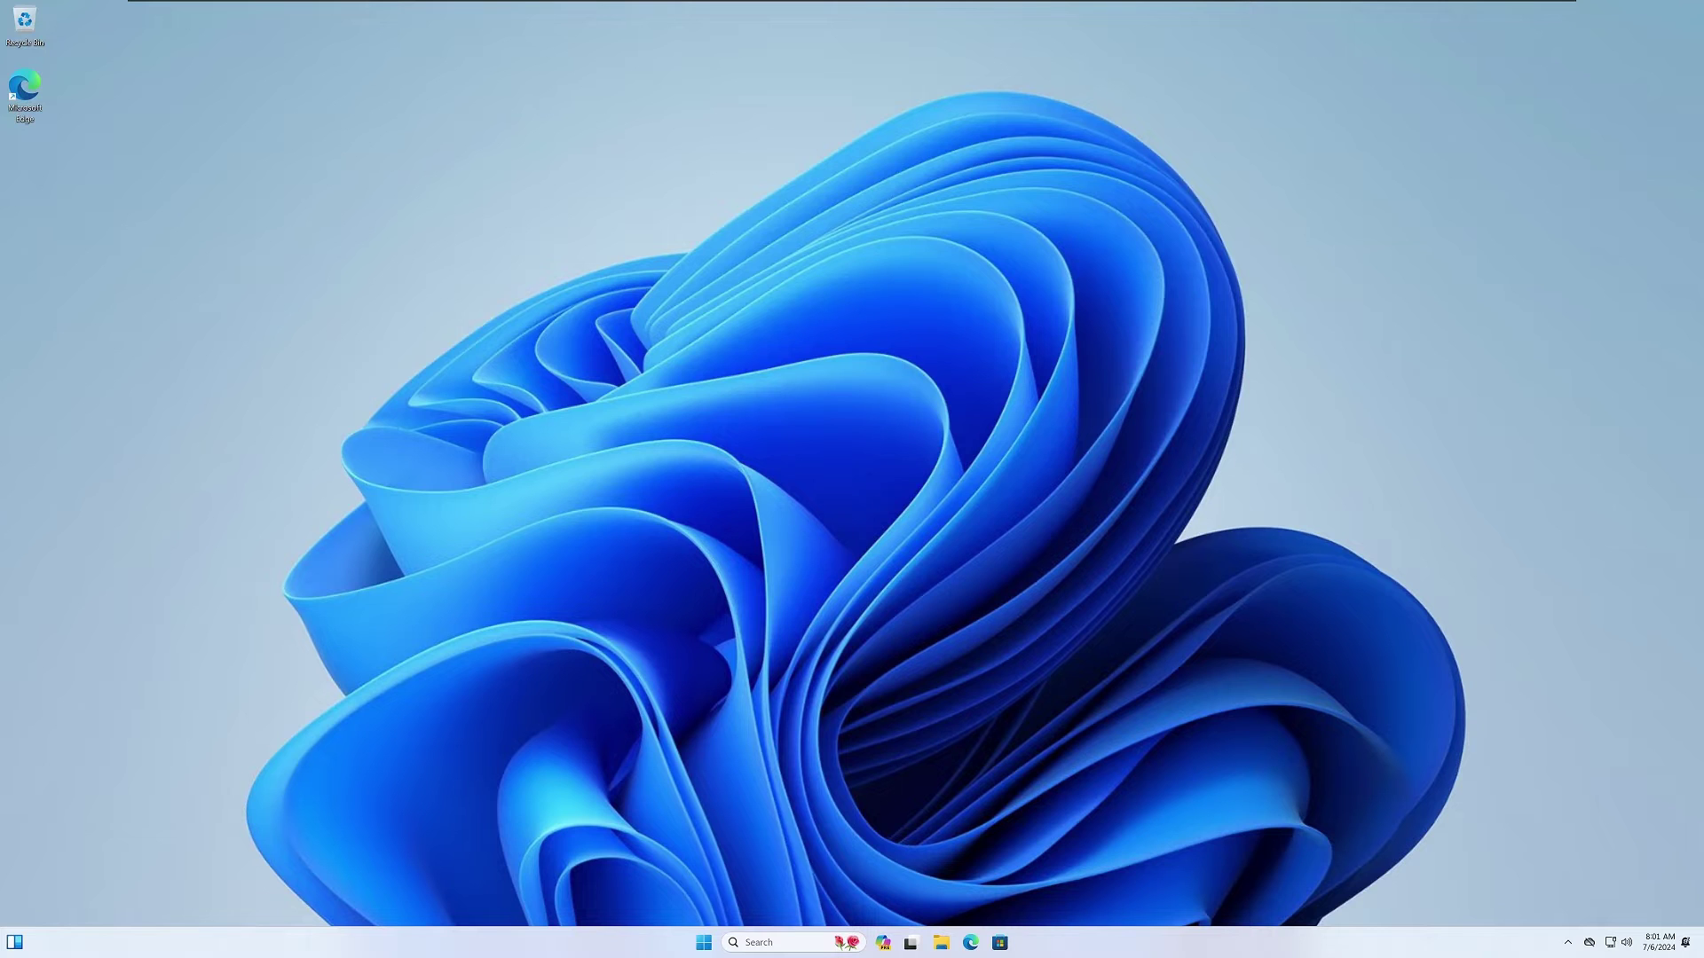
Launch Microsoft Edge without signing in and skip its welcome pages
{"action": "double_click", "coordinate": [29, 96]}
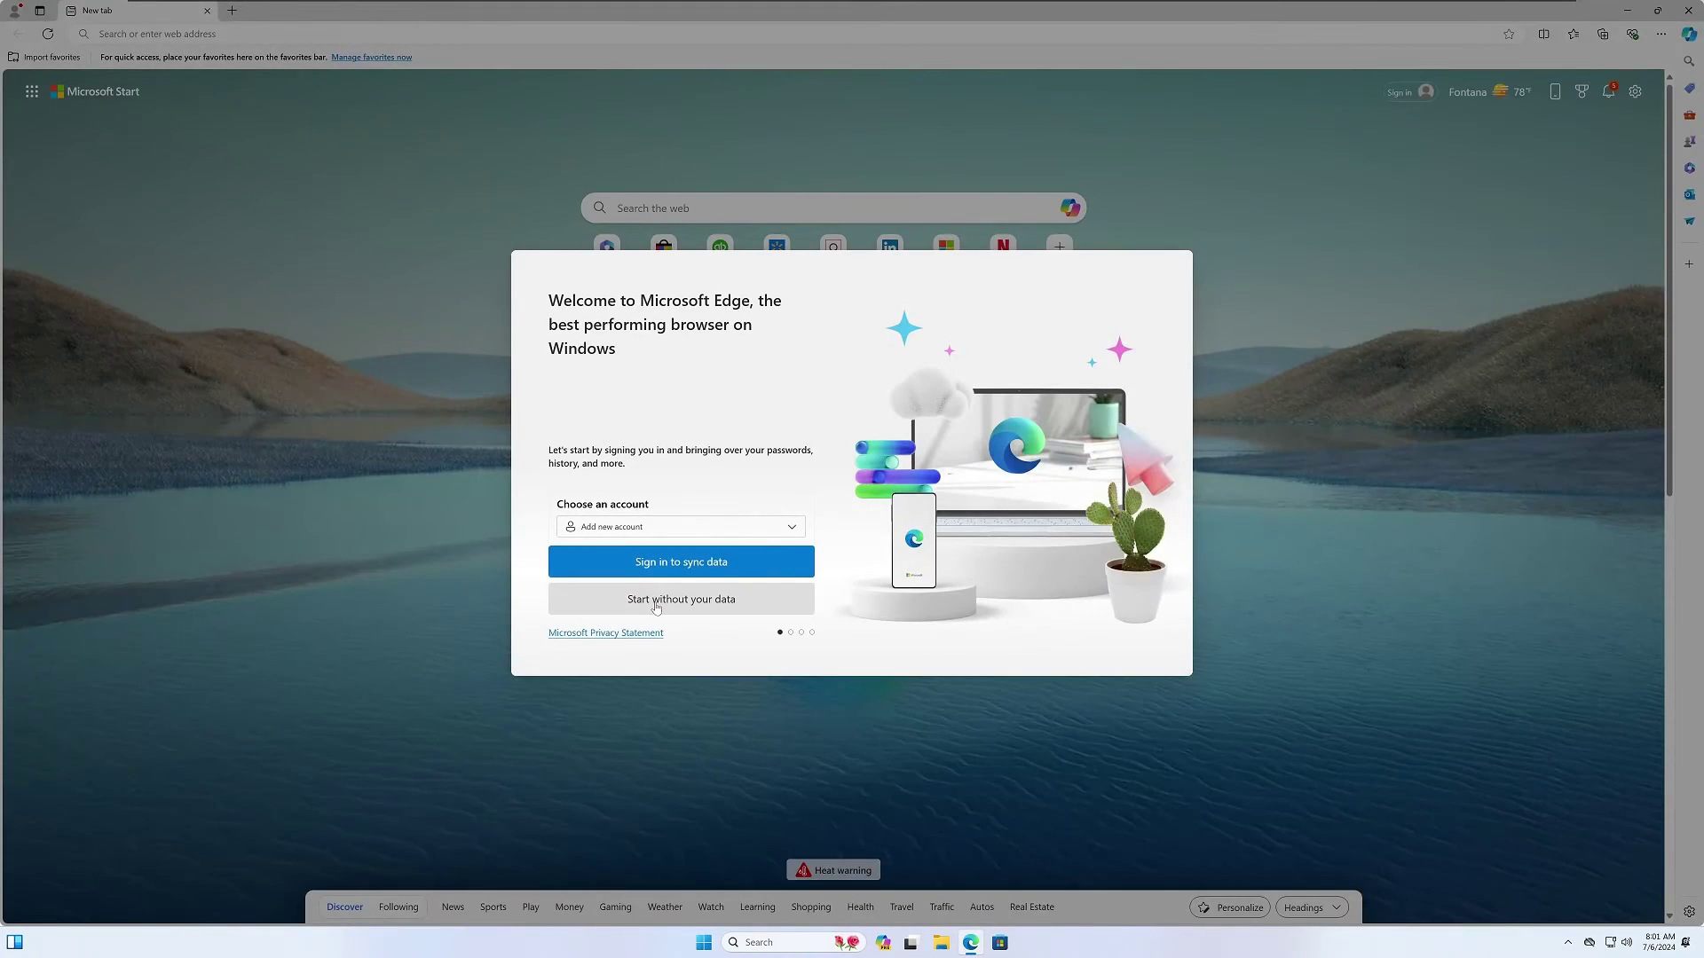
{"action": "left_click", "coordinate": [662, 598]}
{"action": "left_click", "coordinate": [610, 603]}
{"action": "left_click", "coordinate": [723, 607]}
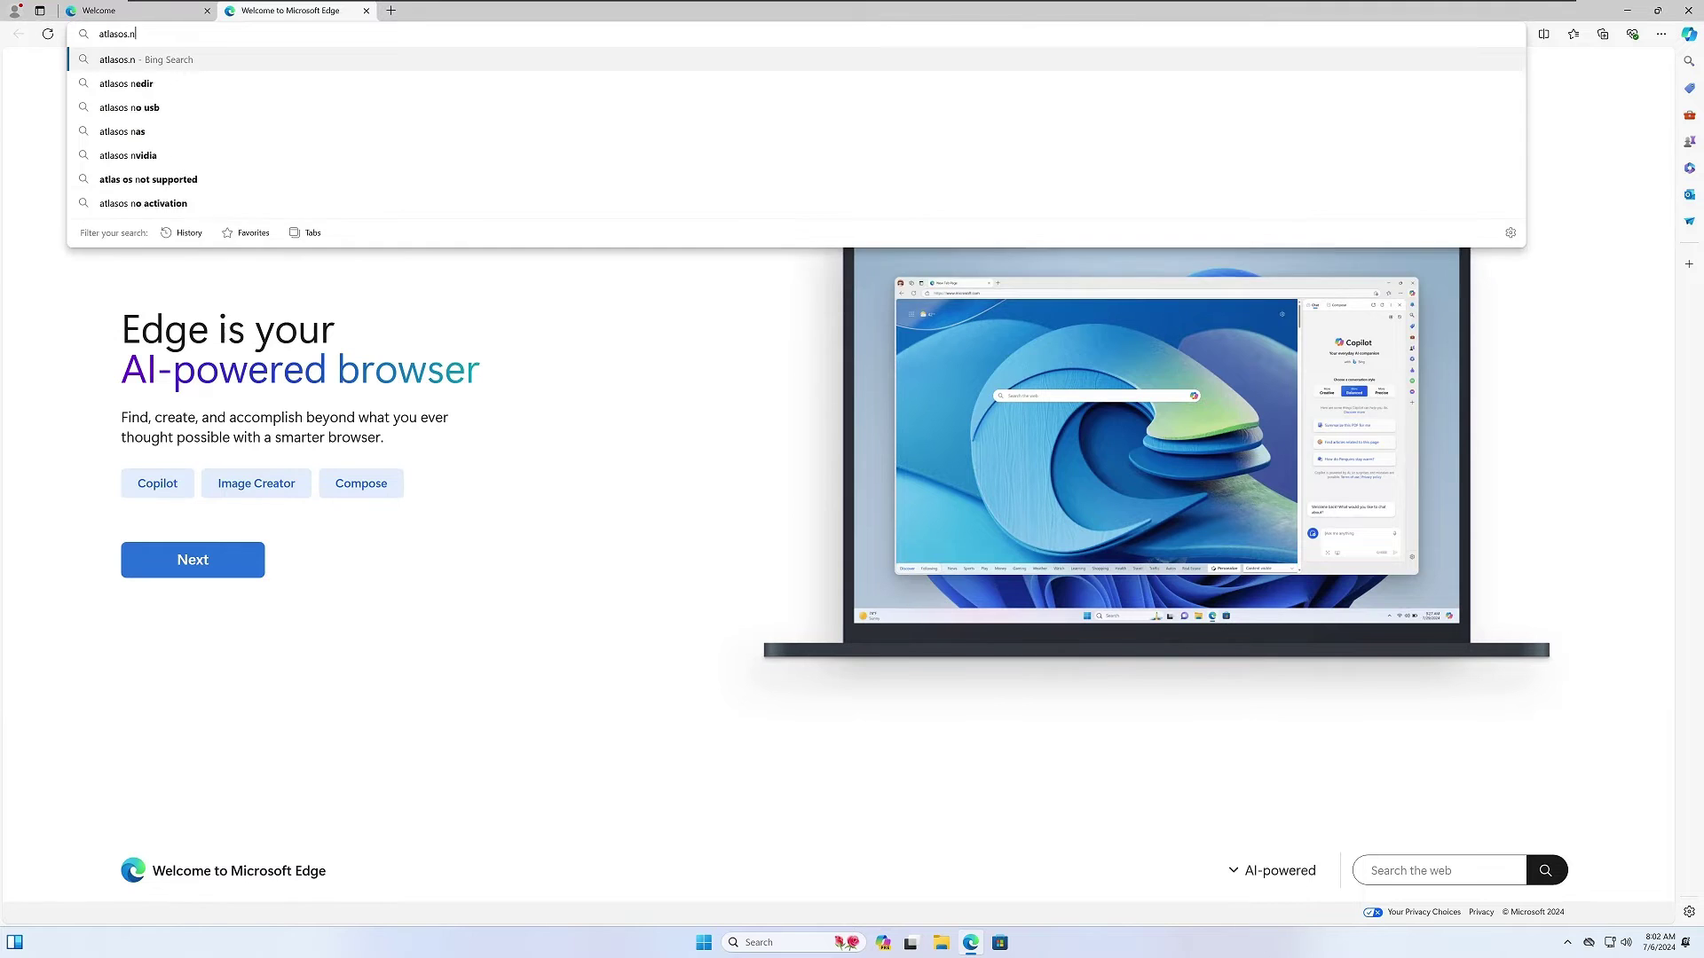
Get AME Wizard Beta from atlasos.net and extract the downloaded archive
{"action": "key", "text": "Return"}
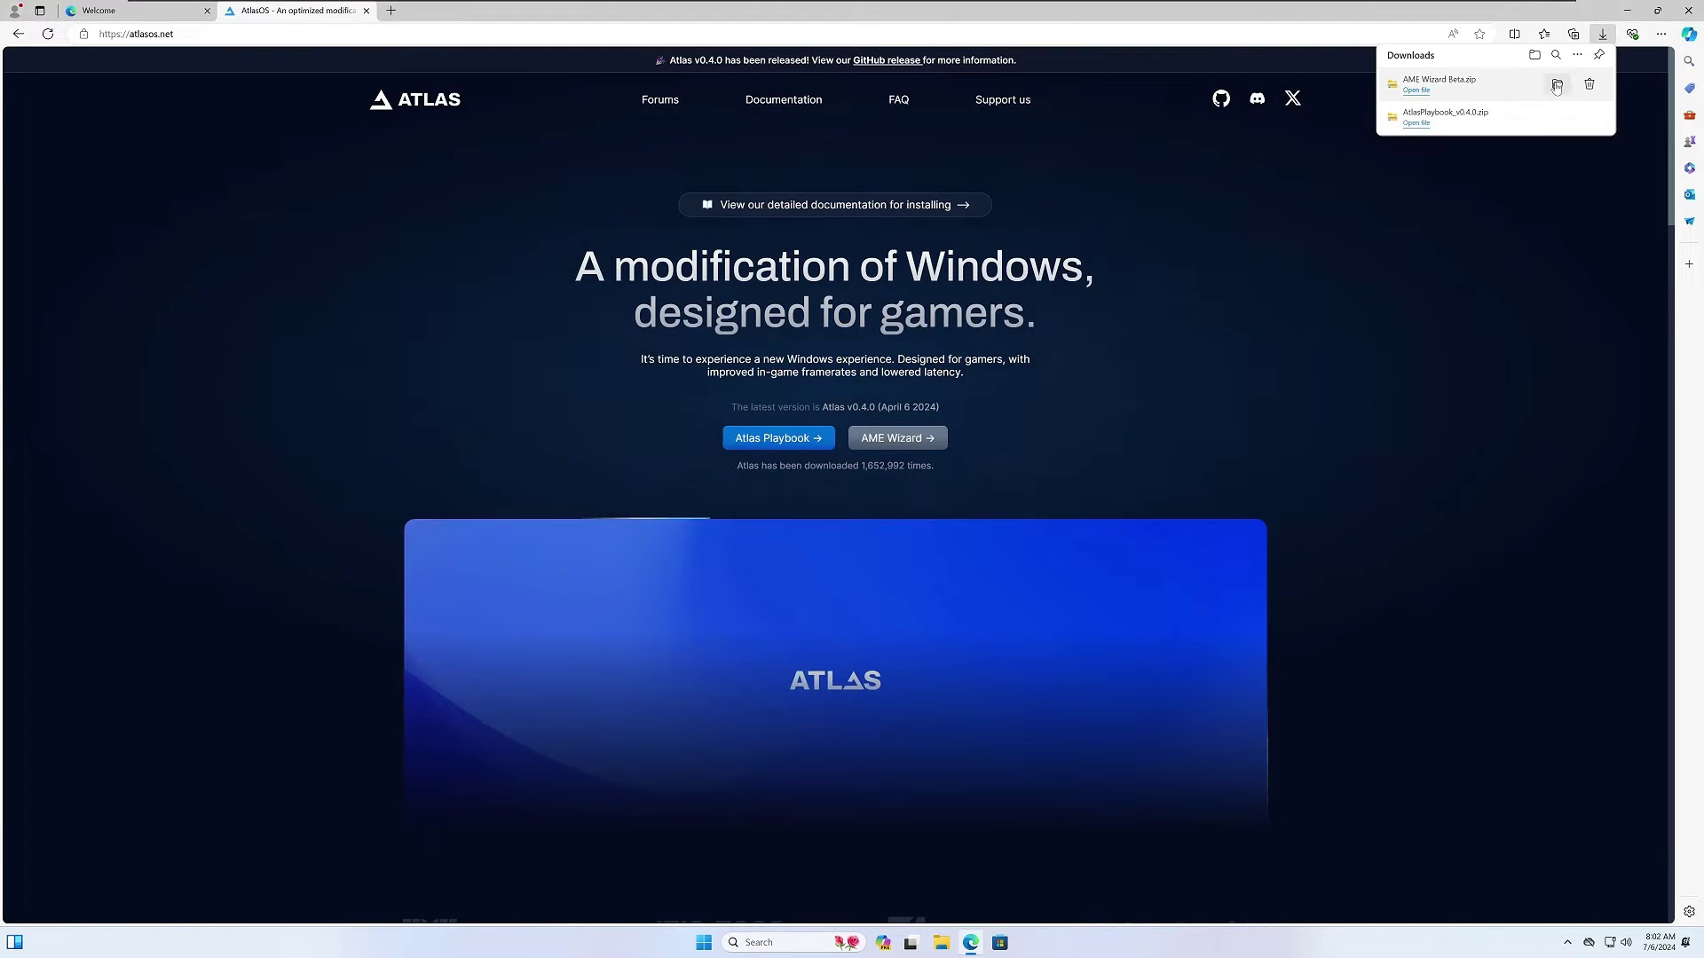
{"action": "left_click", "coordinate": [1557, 86]}
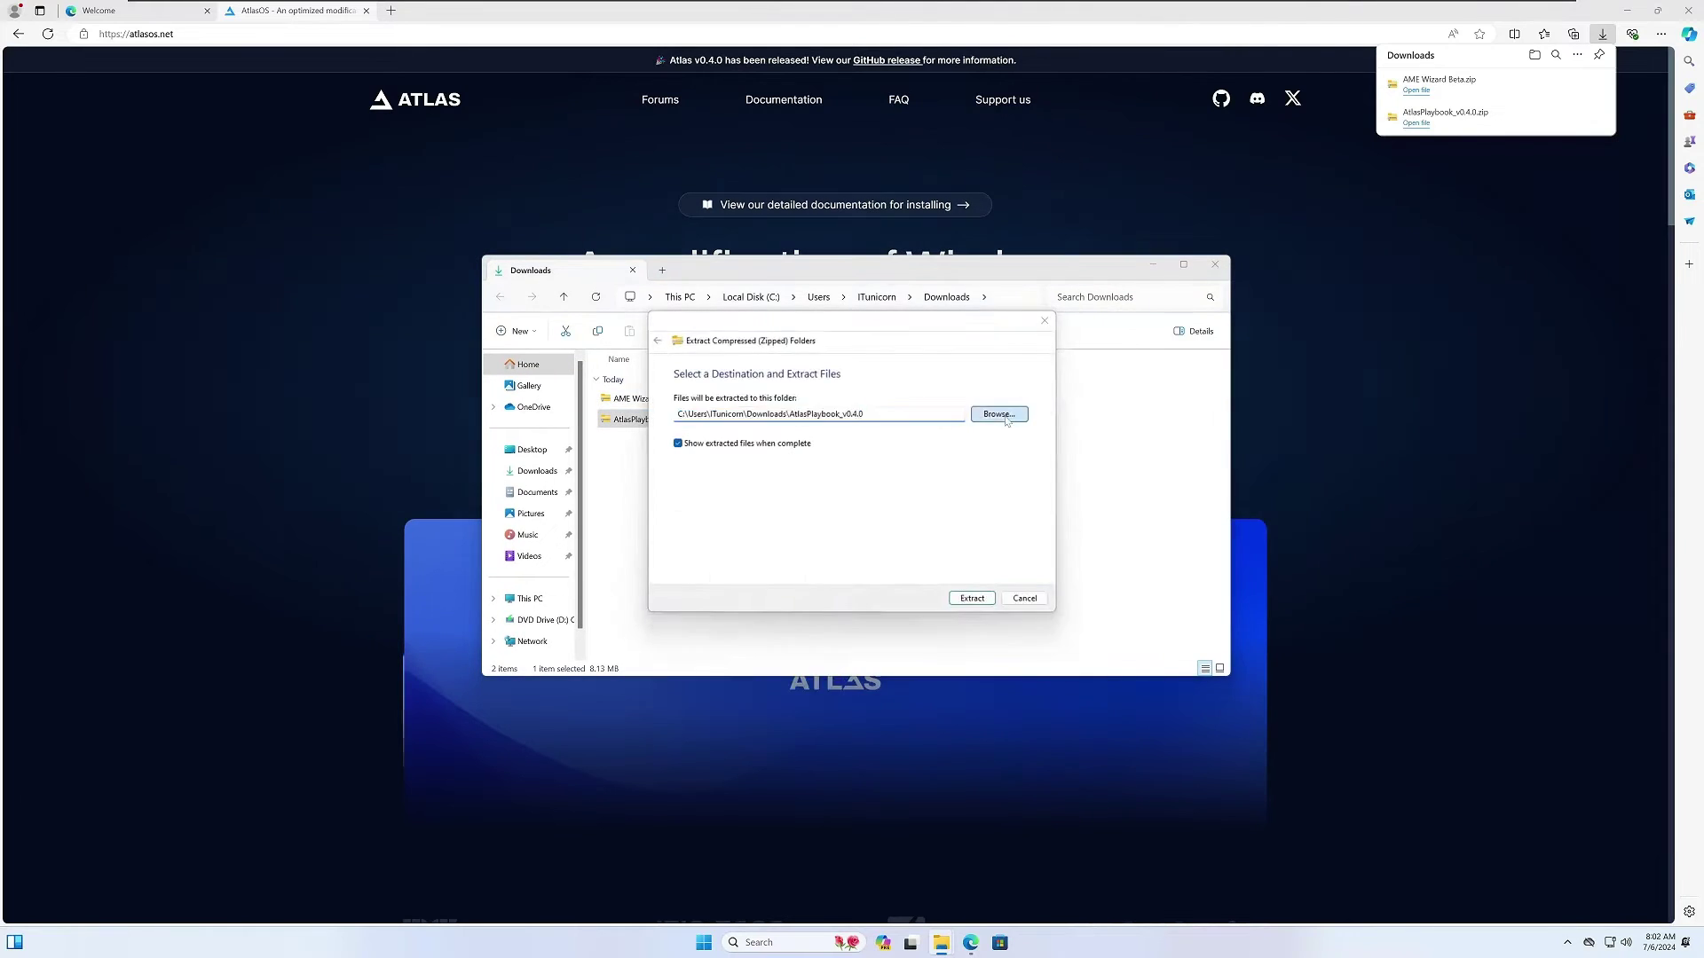
{"action": "left_click", "coordinate": [972, 599]}
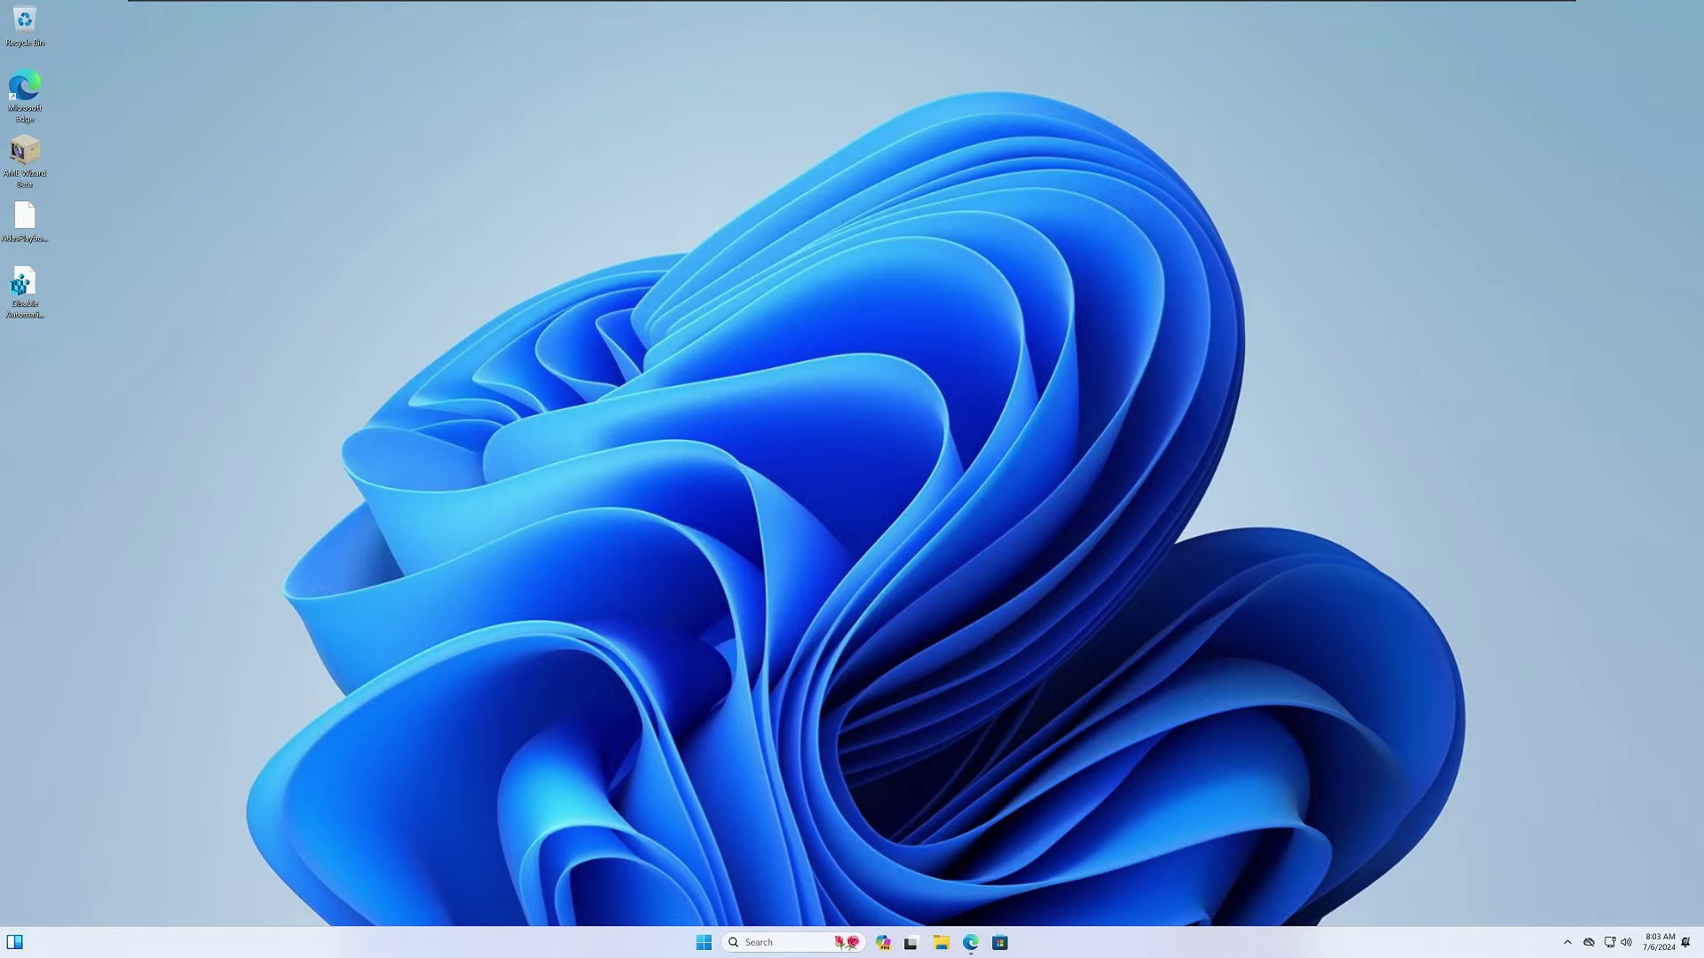
Run Check for updates in Windows Update until up to date, then close Microsoft Store and Settings
{"action": "left_click", "coordinate": [703, 944]}
{"action": "left_click", "coordinate": [1011, 555]}
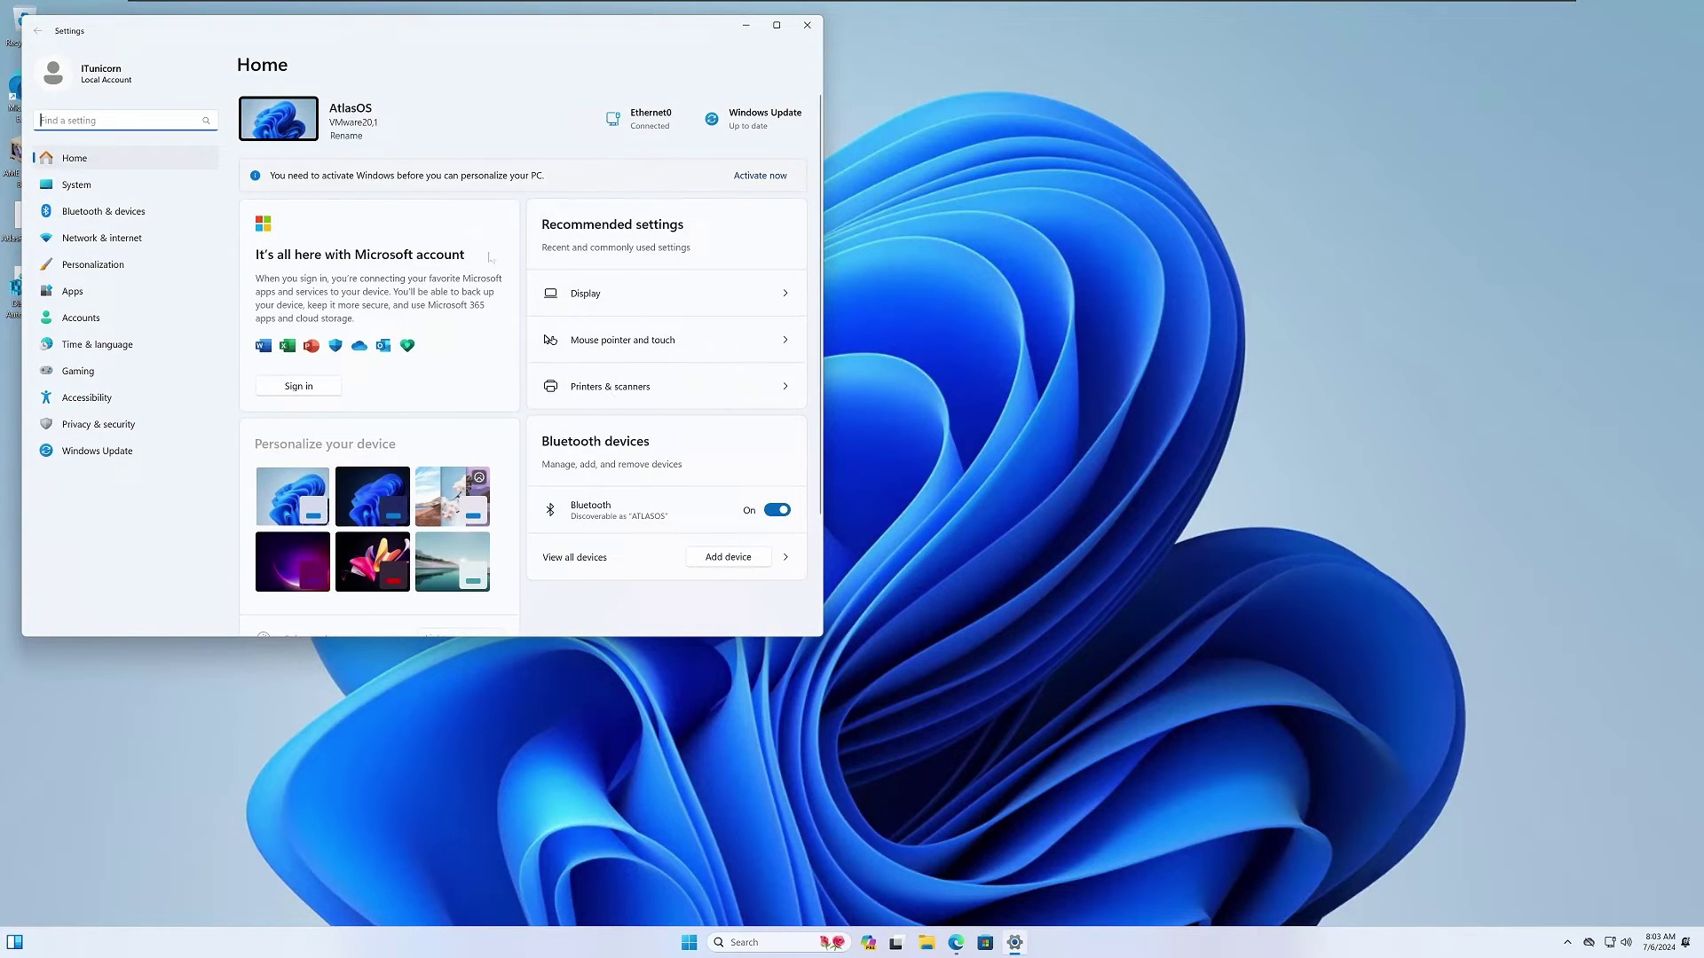
{"action": "left_click", "coordinate": [103, 452]}
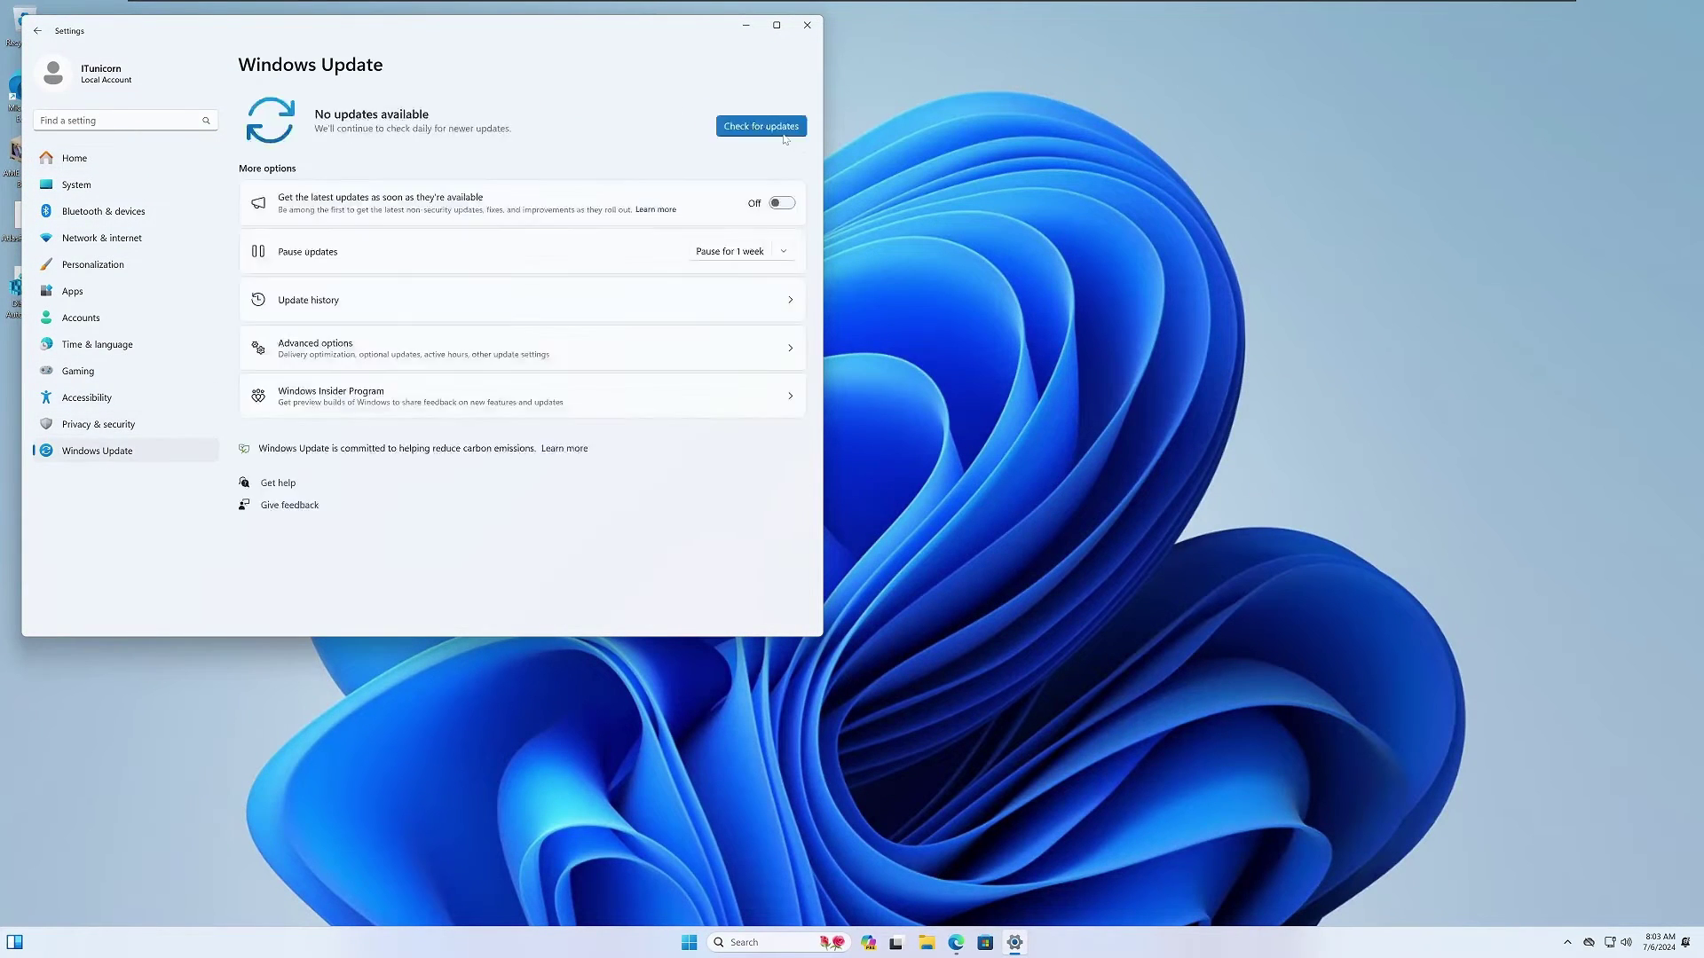
{"action": "left_click", "coordinate": [753, 127]}
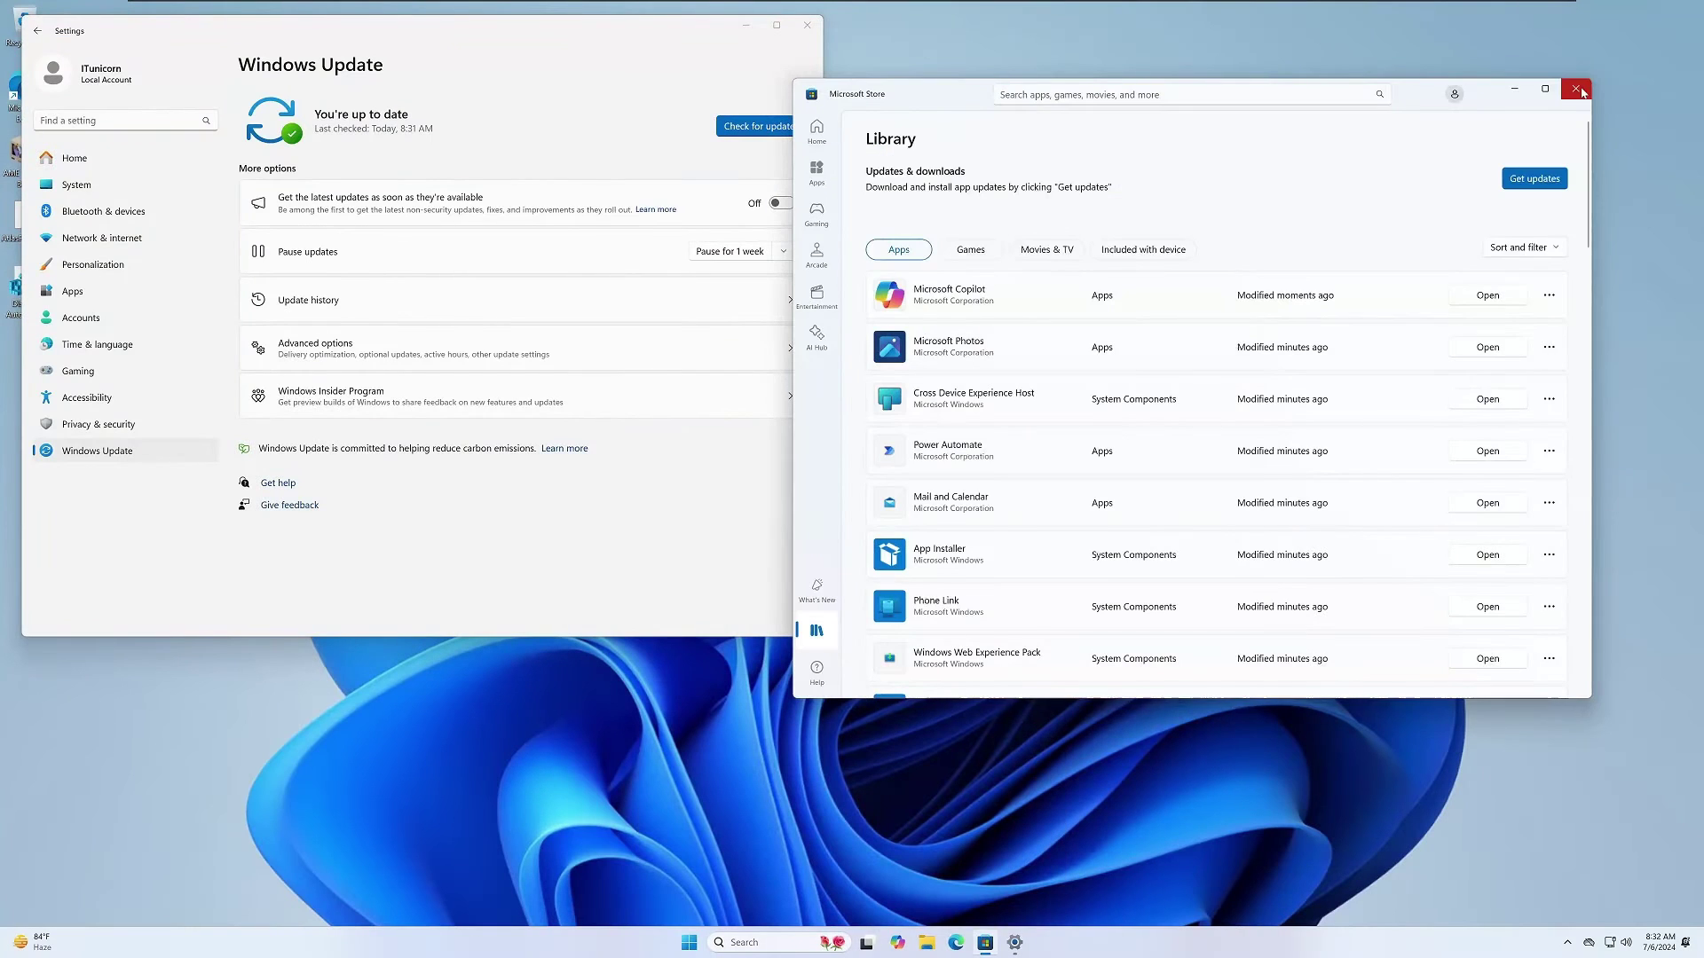
{"action": "left_click", "coordinate": [1583, 93]}
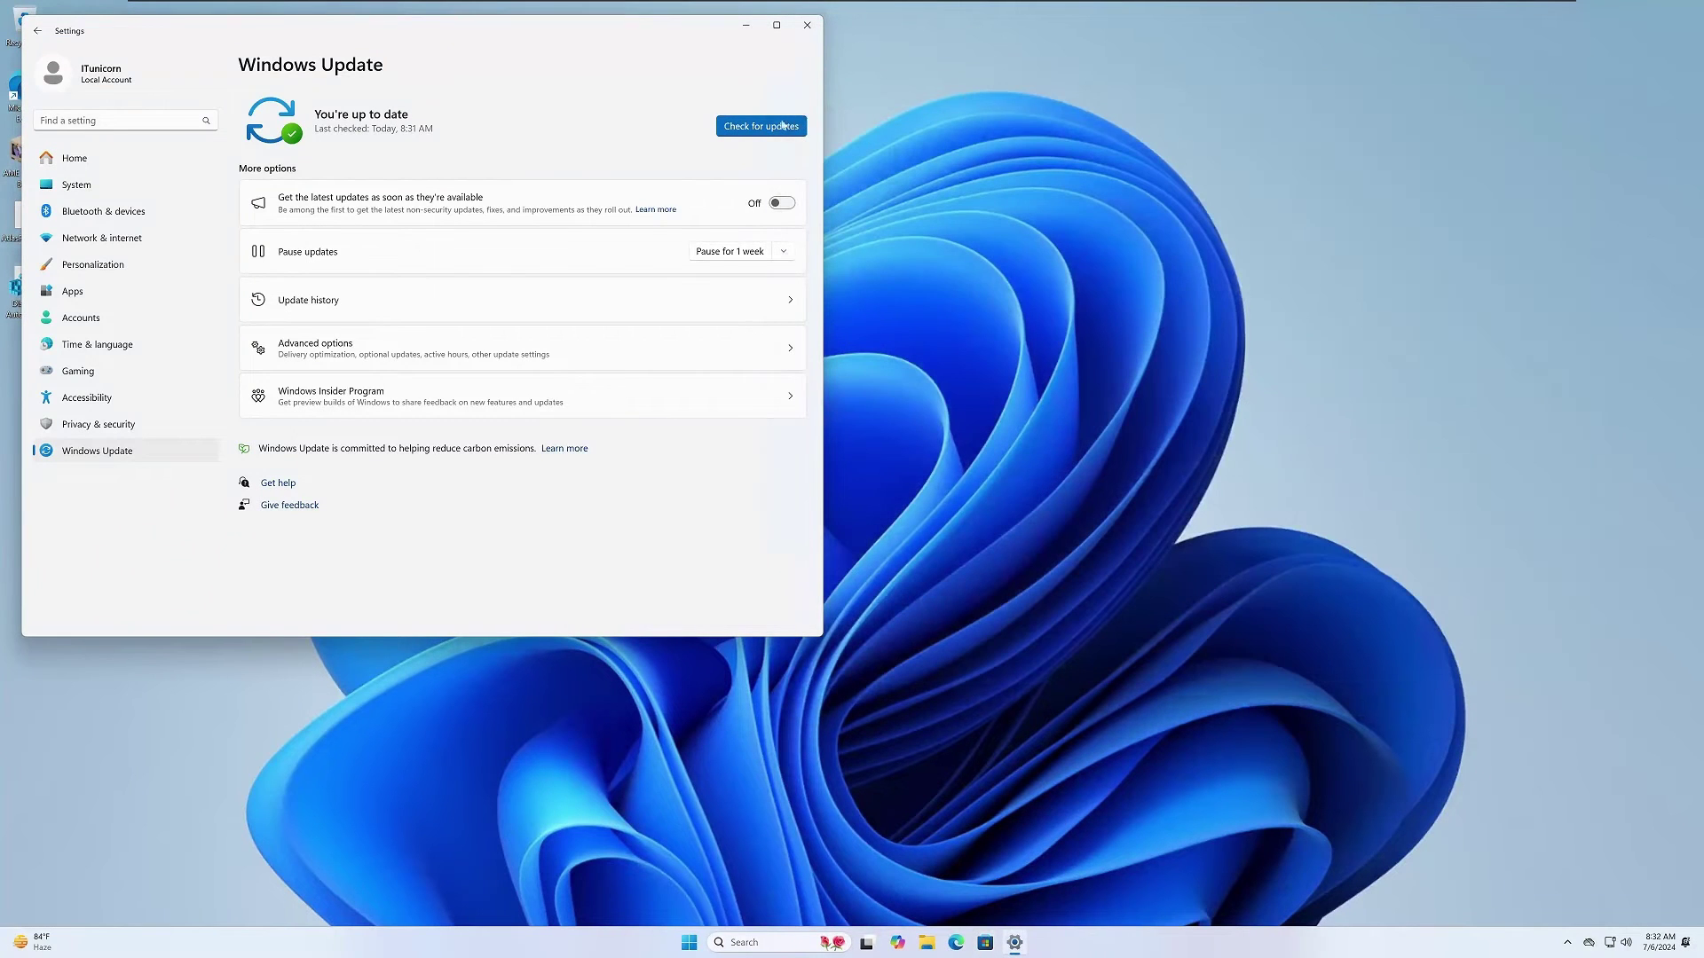
{"action": "left_click", "coordinate": [808, 25]}
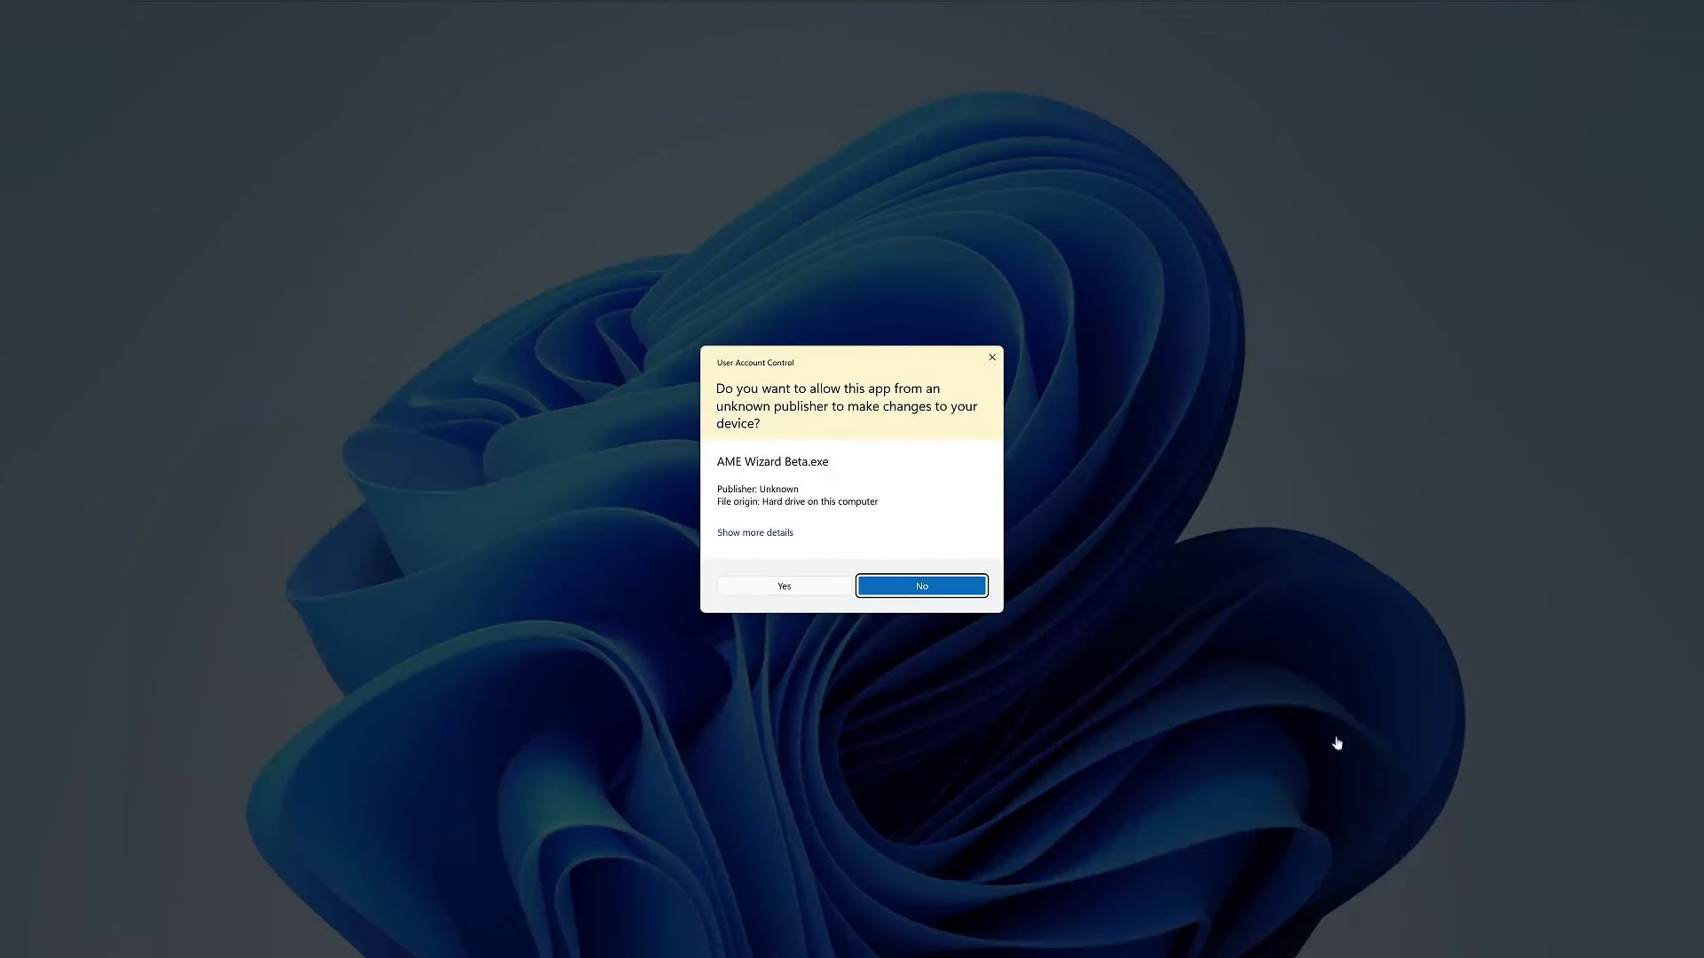
Allow AME Wizard Beta, drop the AtlasPlaybook v0.4.0 file onto it, and run the Disable Security action
{"action": "left_click", "coordinate": [784, 588]}
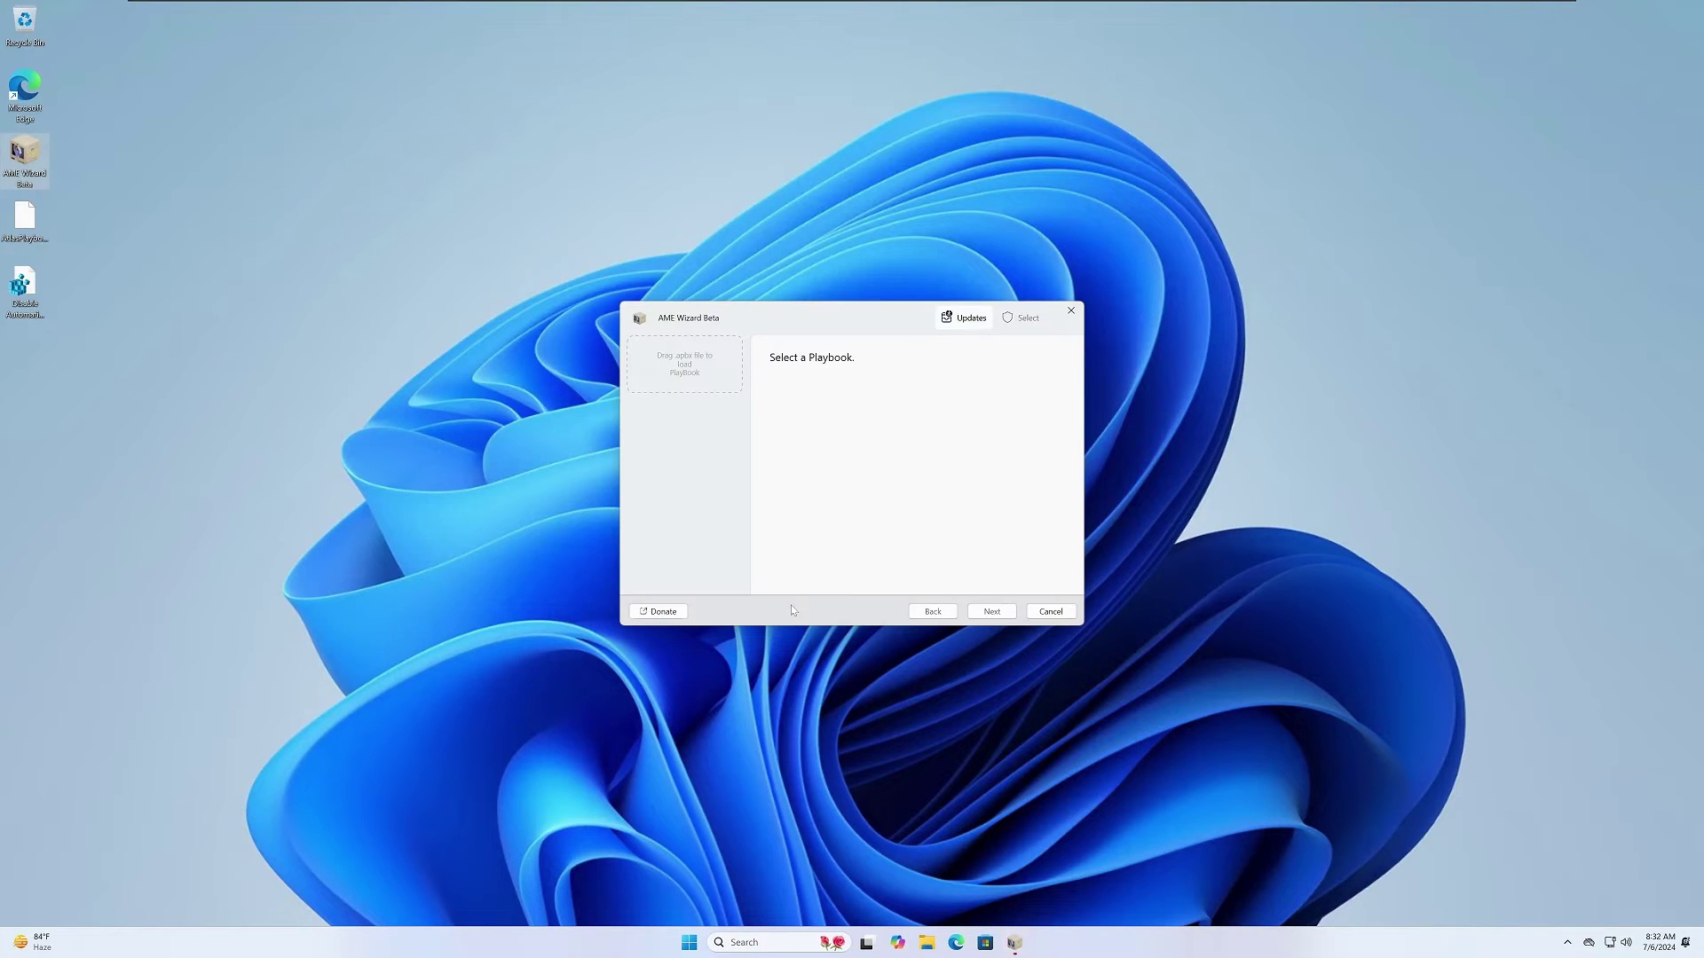
{"action": "left_click", "coordinate": [25, 233]}
{"action": "left_click_drag", "start_coordinate": [21, 221], "coordinate": [698, 384]}
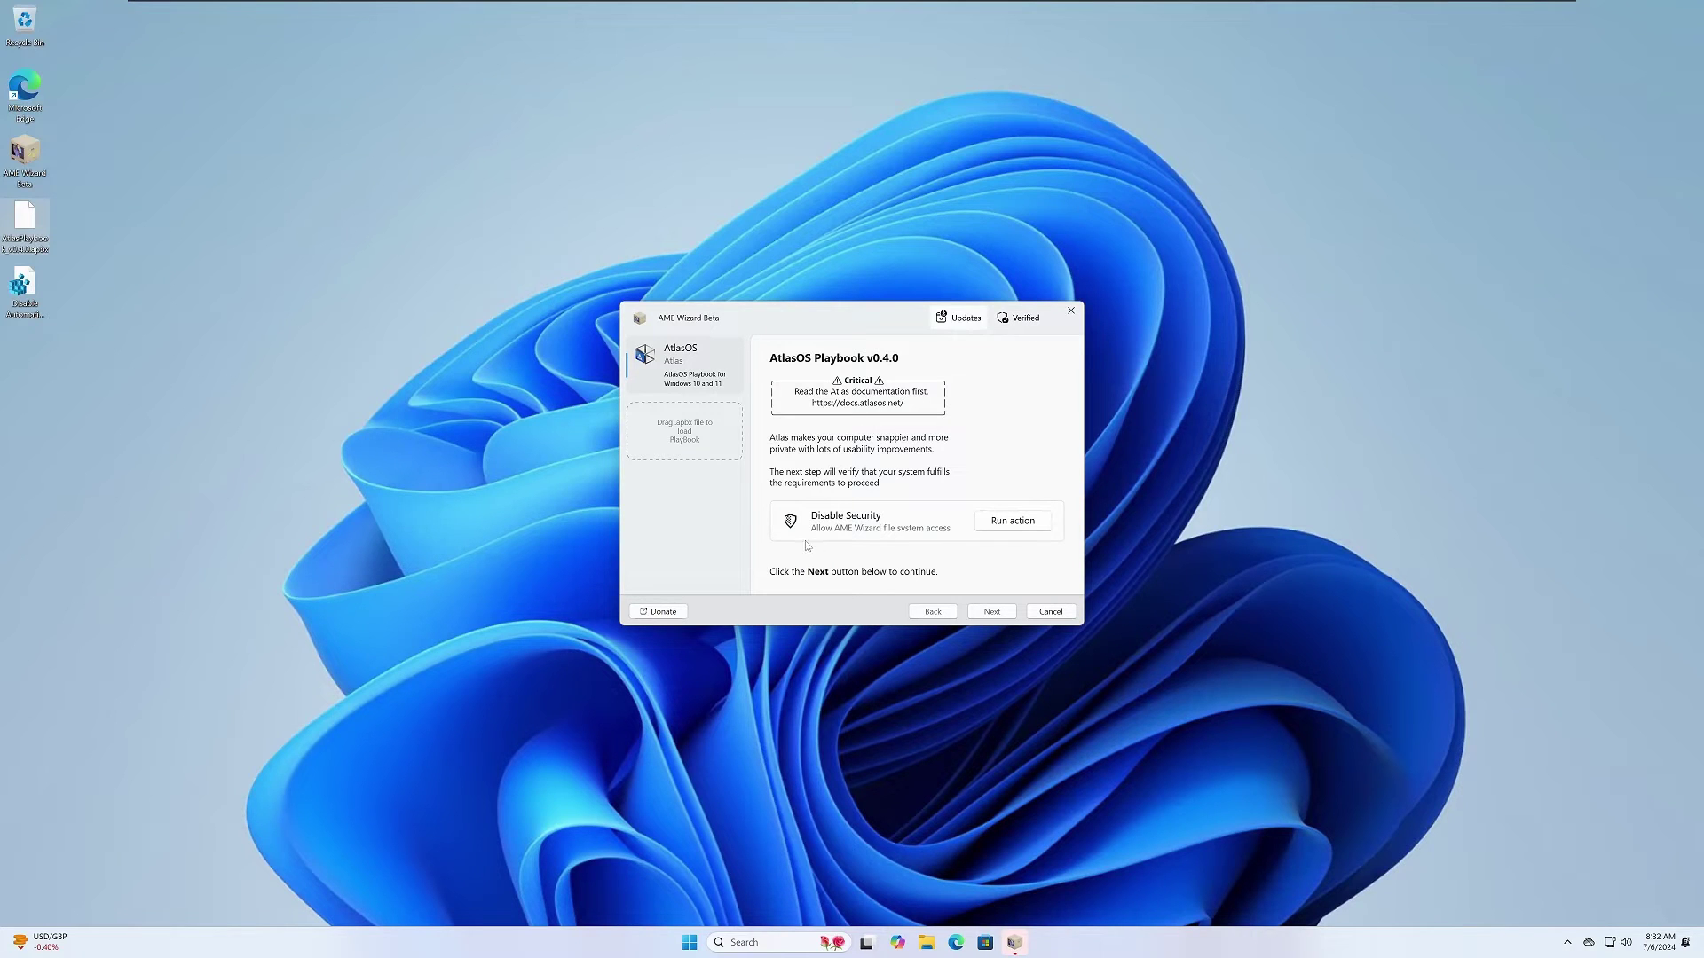
{"action": "left_click", "coordinate": [1033, 527]}
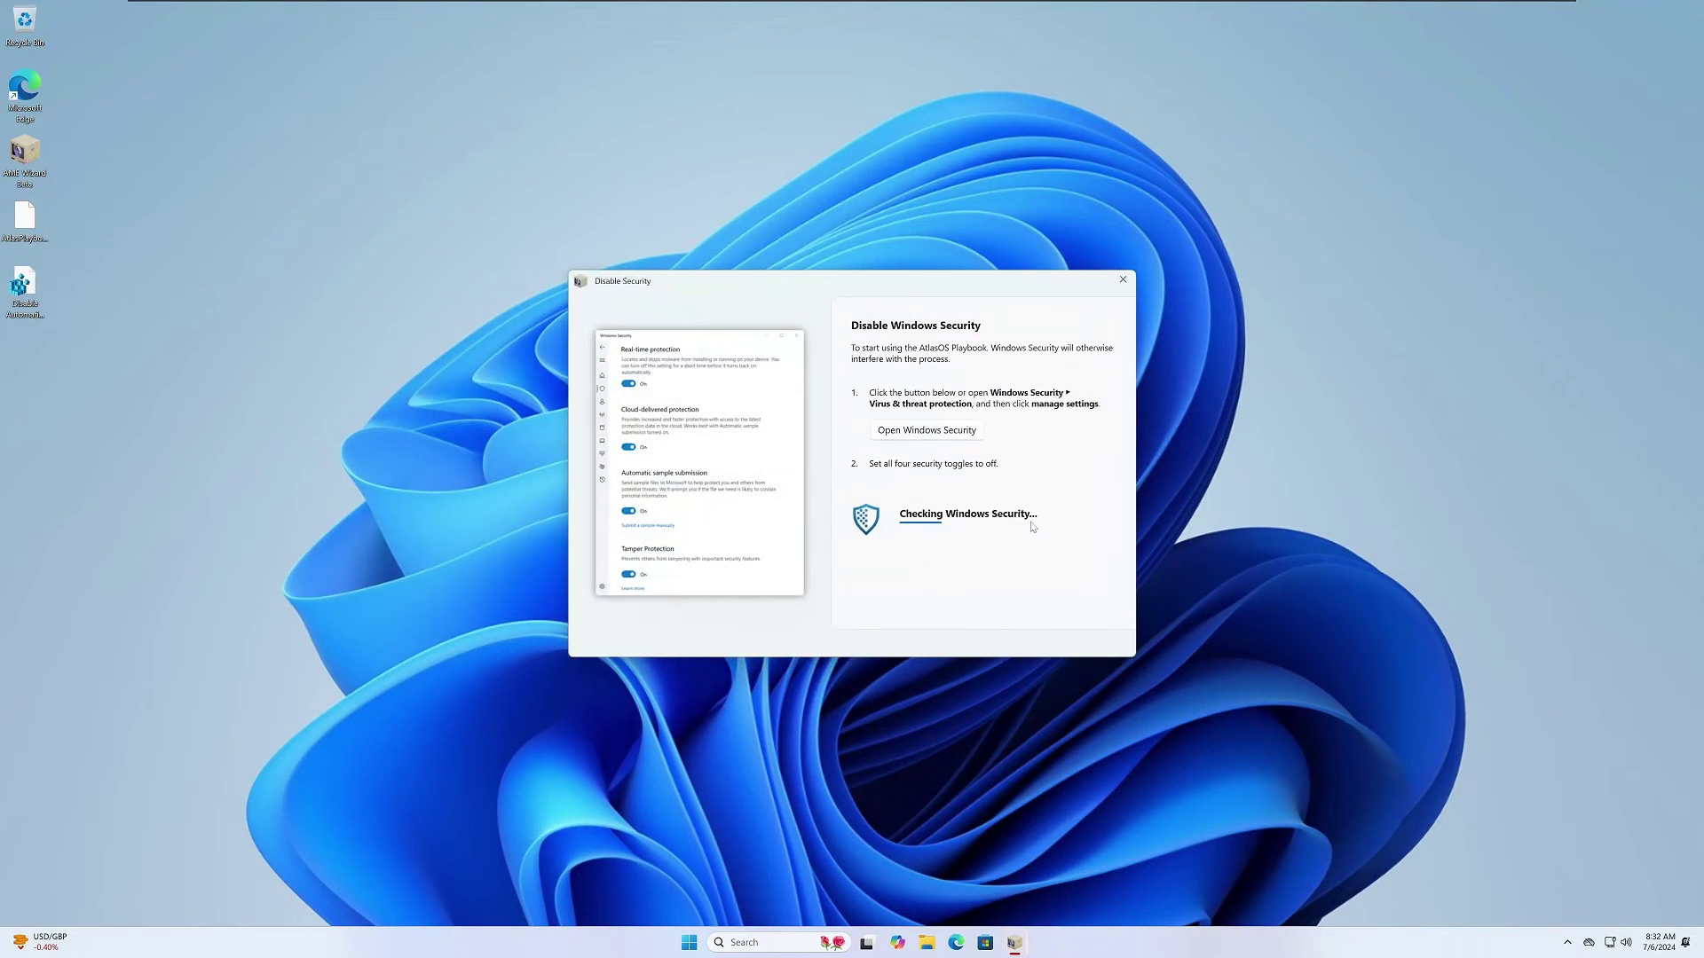
Turn off Real-time, Cloud-delivered, sample submission and Tamper Protection, then close the Disable Security window
{"action": "left_click", "coordinate": [927, 430]}
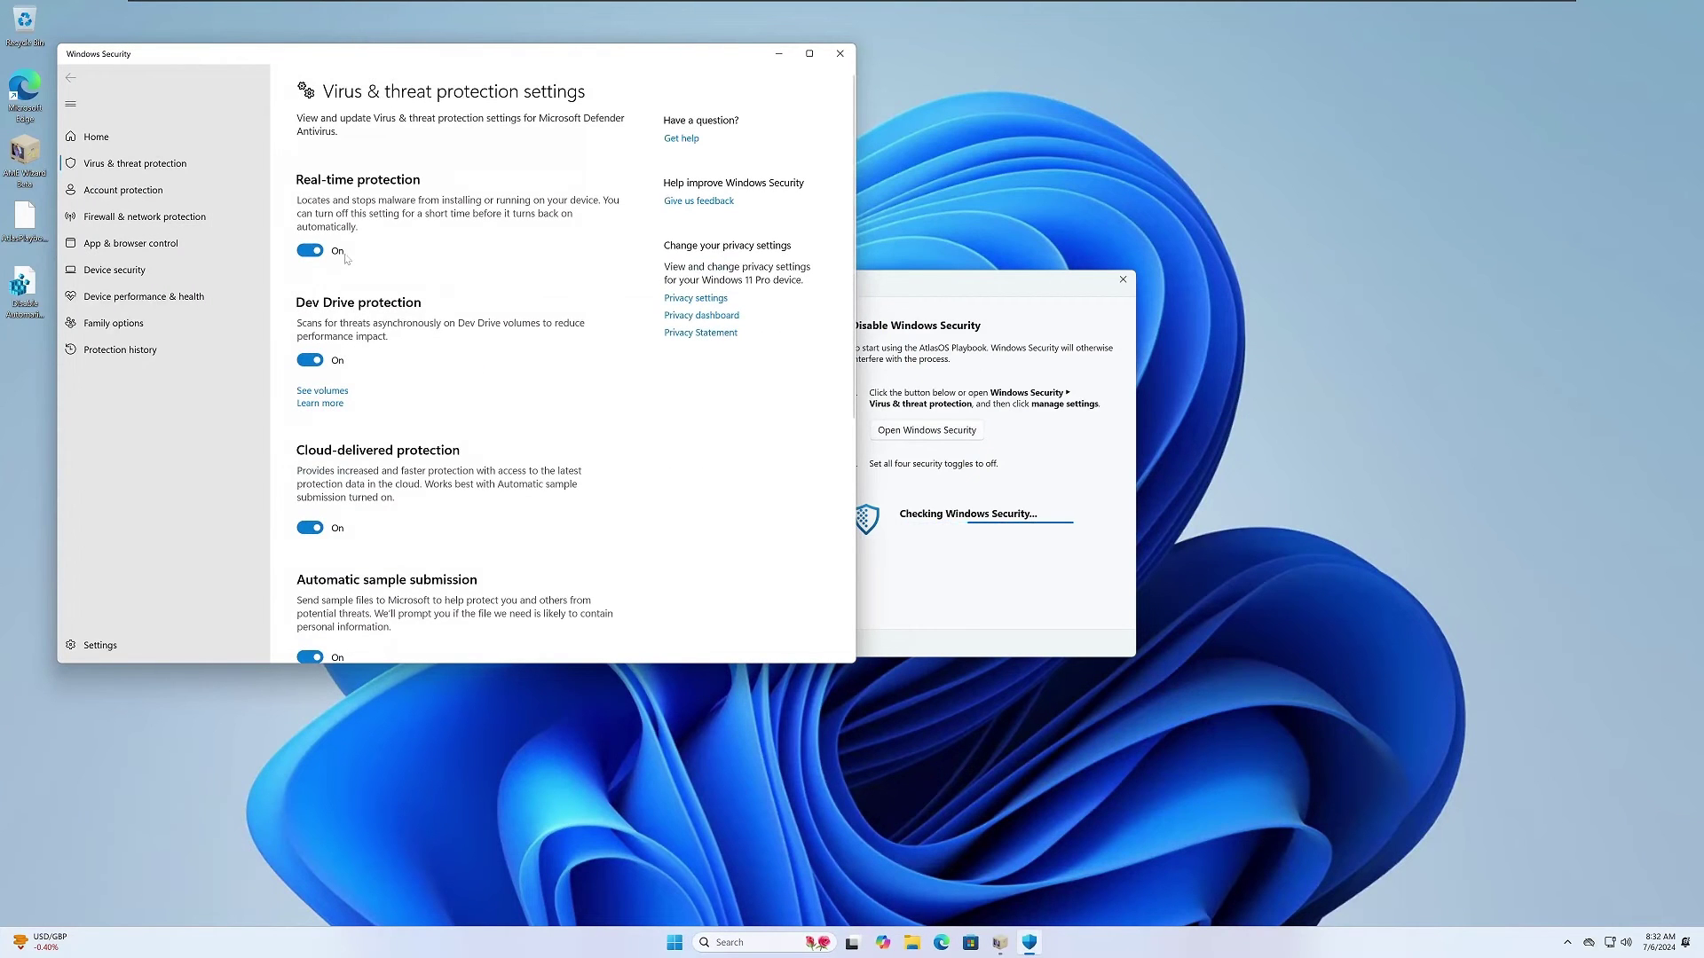
{"action": "left_click", "coordinate": [310, 251]}
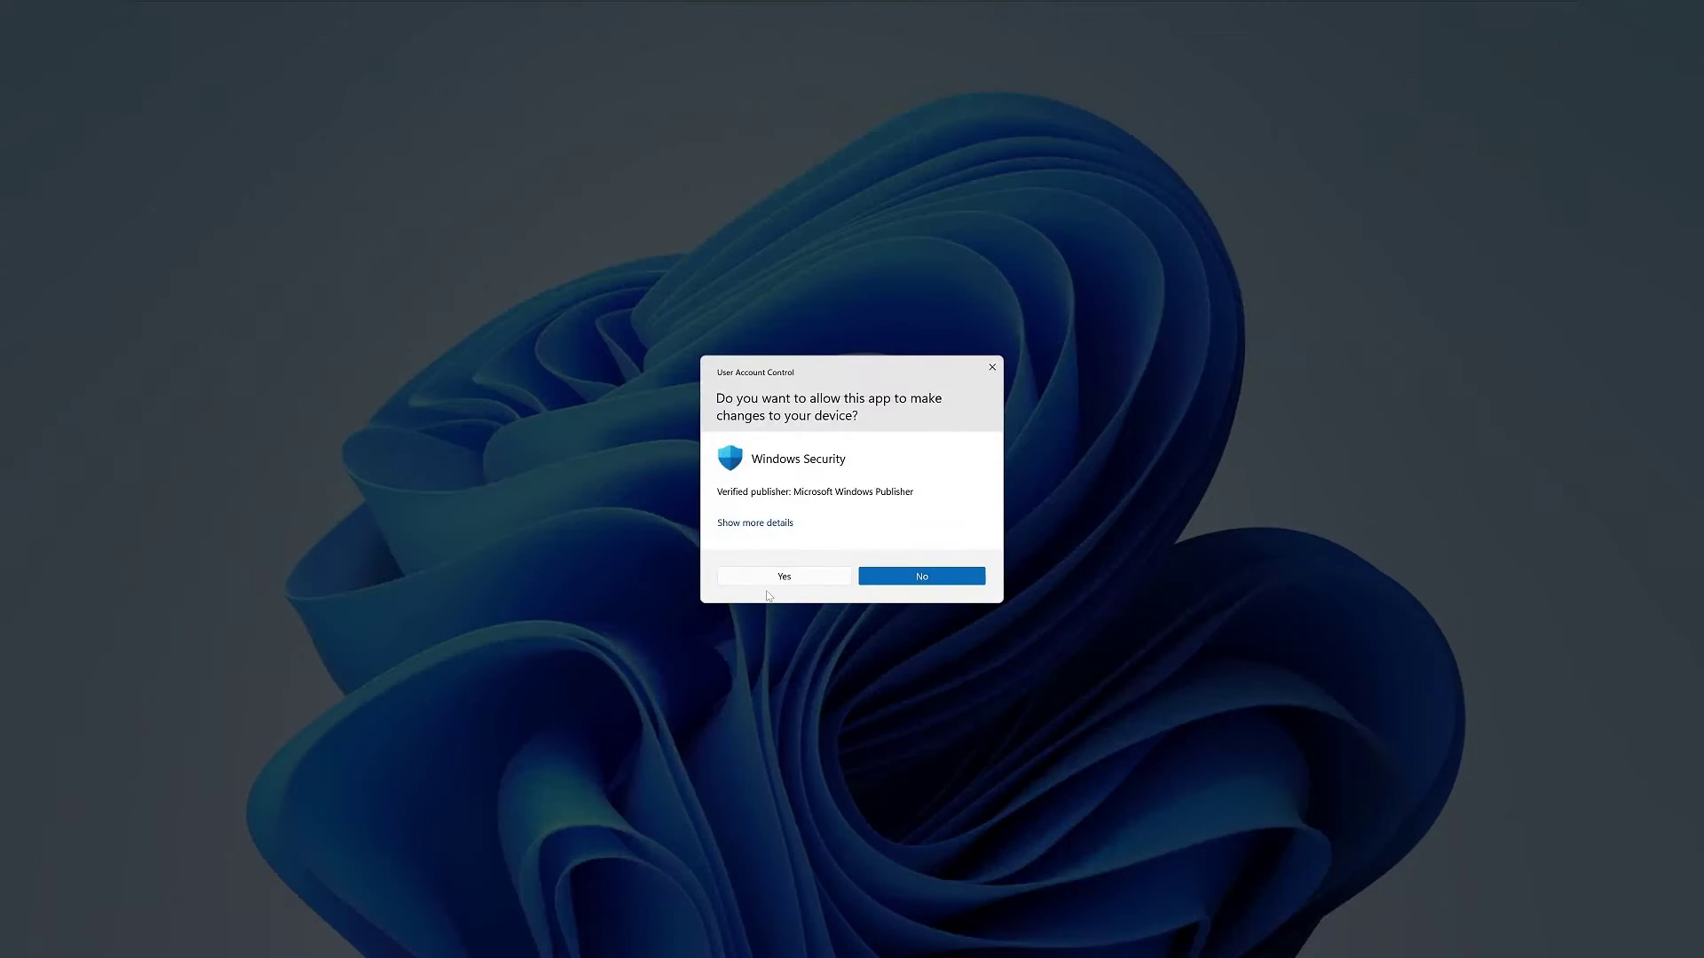
{"action": "left_click", "coordinate": [799, 575]}
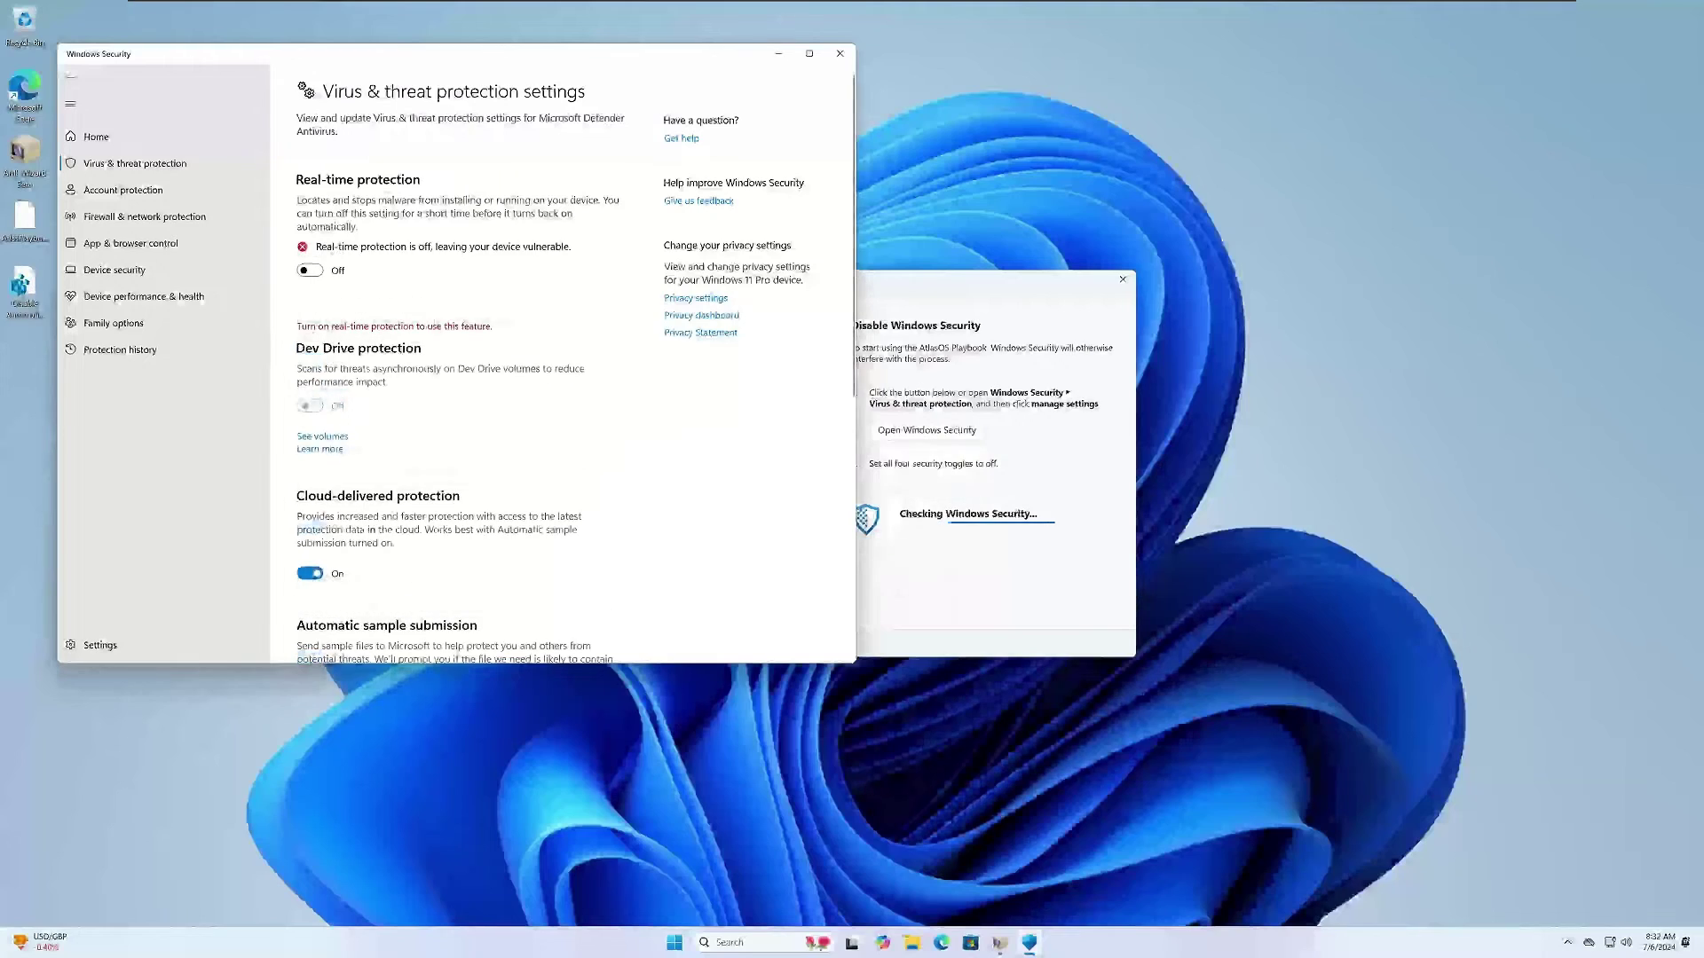
{"action": "left_click", "coordinate": [310, 574]}
{"action": "scroll", "coordinate": [312, 389], "scroll_direction": "down", "scroll_amount": 4}
{"action": "left_click", "coordinate": [309, 370]}
{"action": "left_click", "coordinate": [310, 524]}
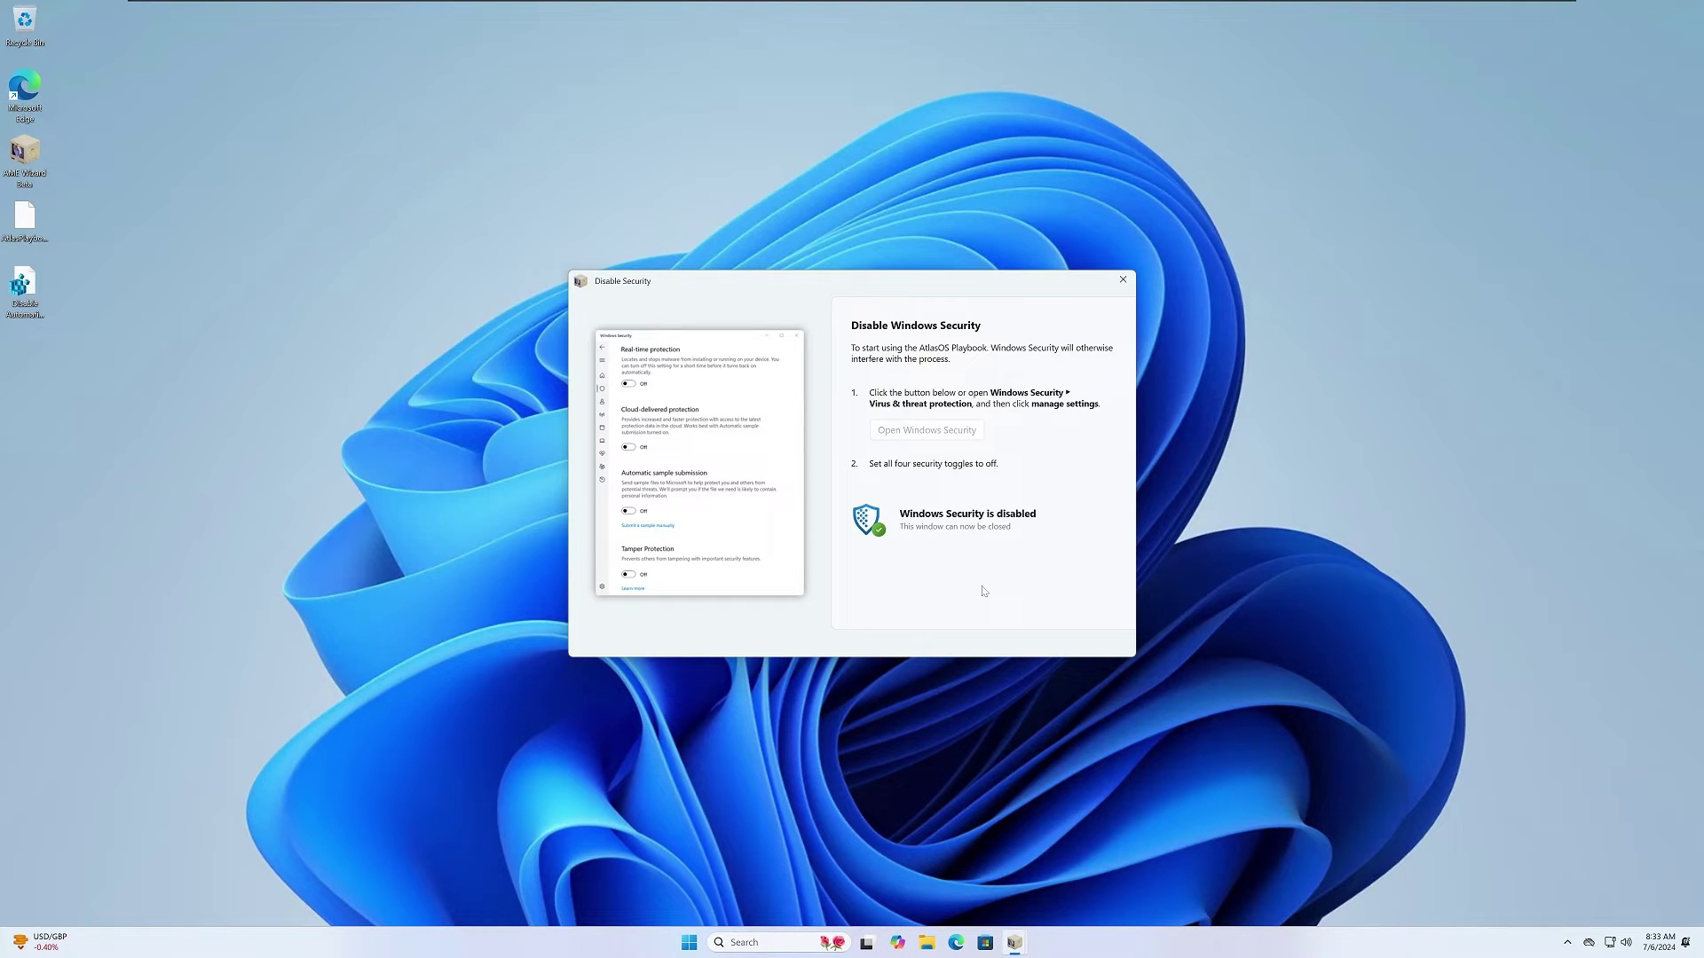
{"action": "left_click_drag", "start_coordinate": [821, 283], "coordinate": [685, 147]}
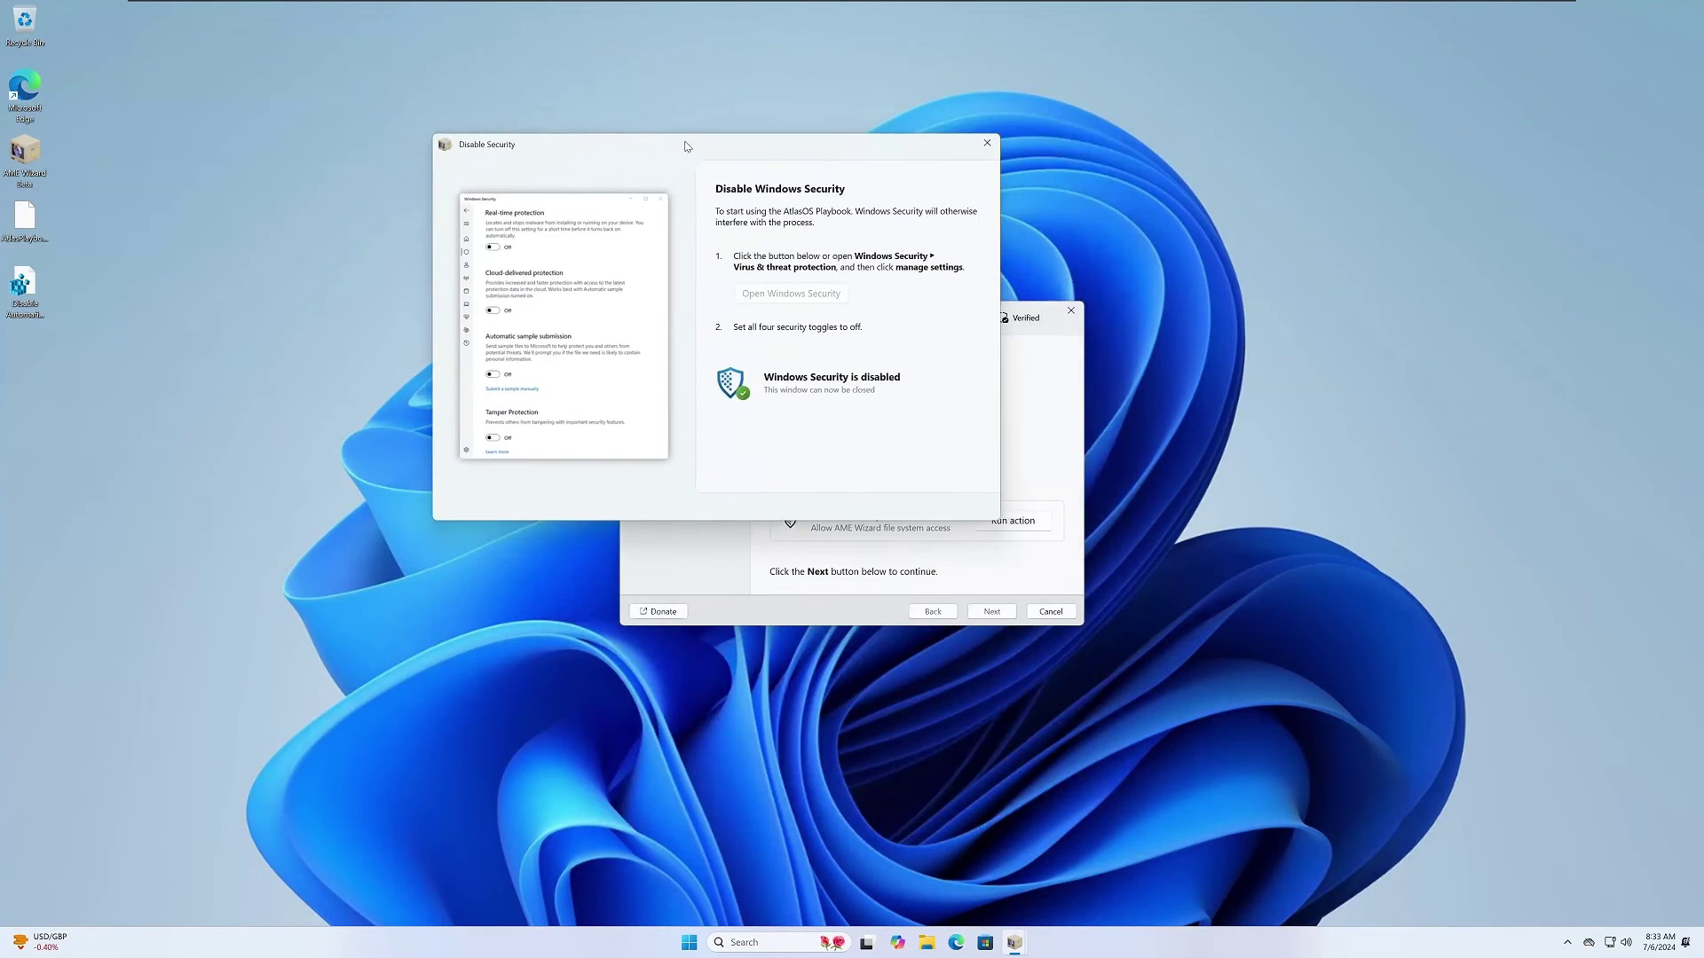
{"action": "left_click", "coordinate": [988, 144]}
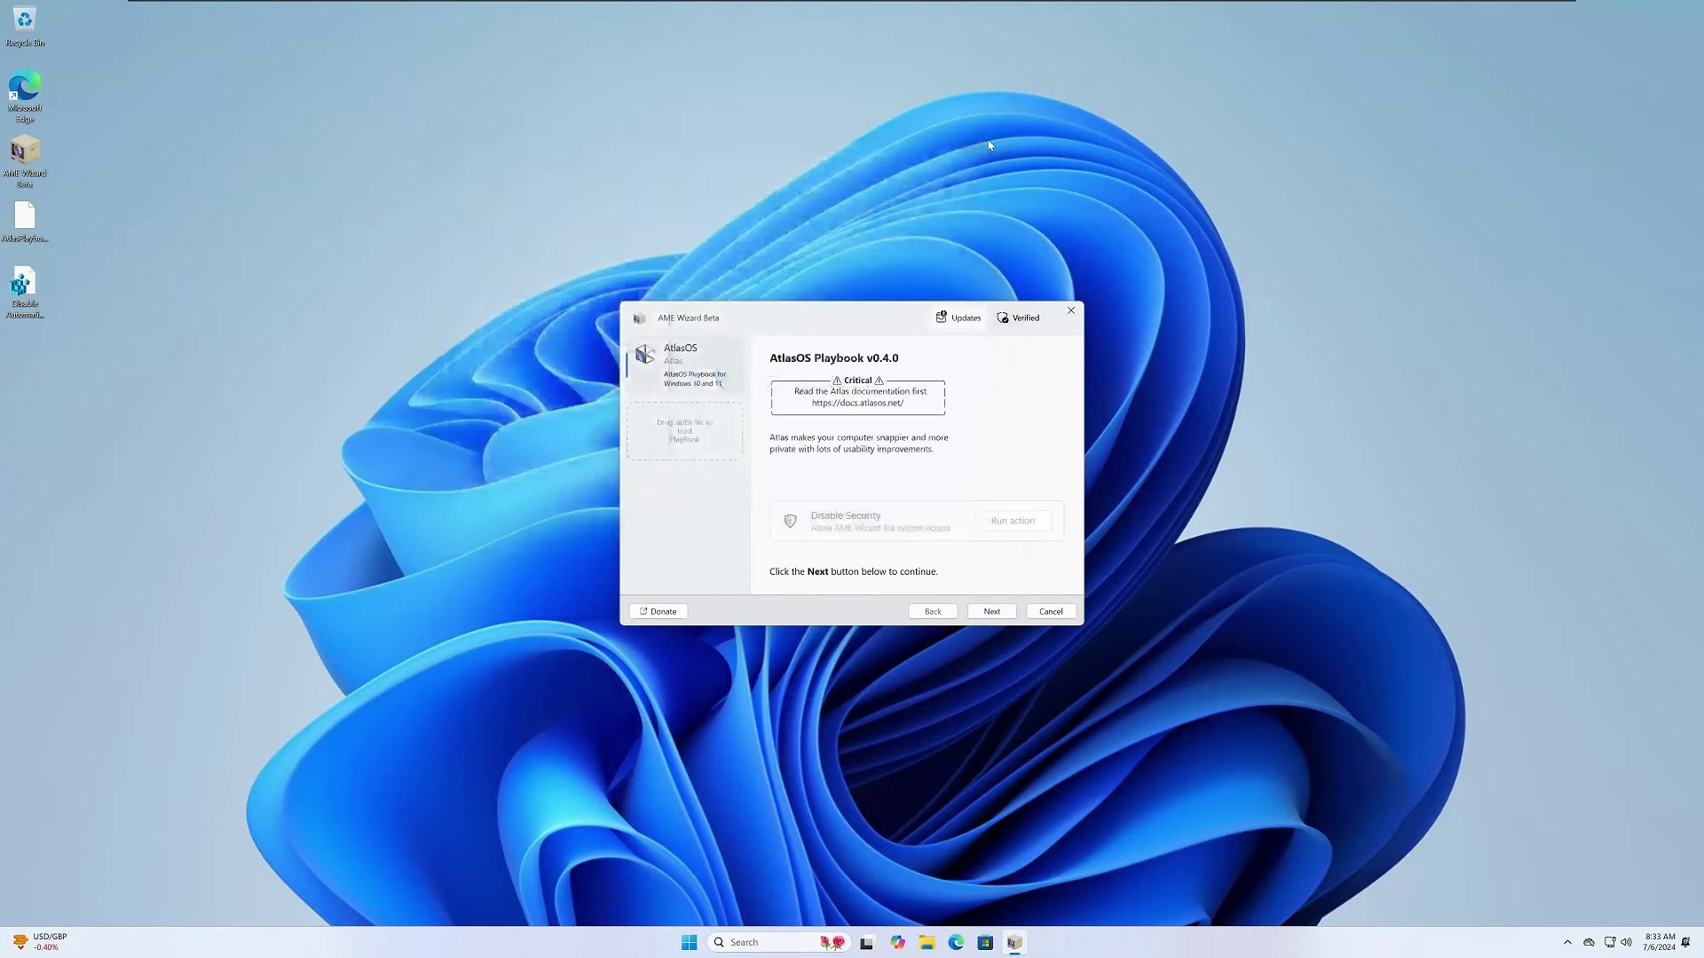
Pass the requirements check, review the AME Wizard Core and GUI licenses, and agree to them
{"action": "left_click", "coordinate": [996, 614]}
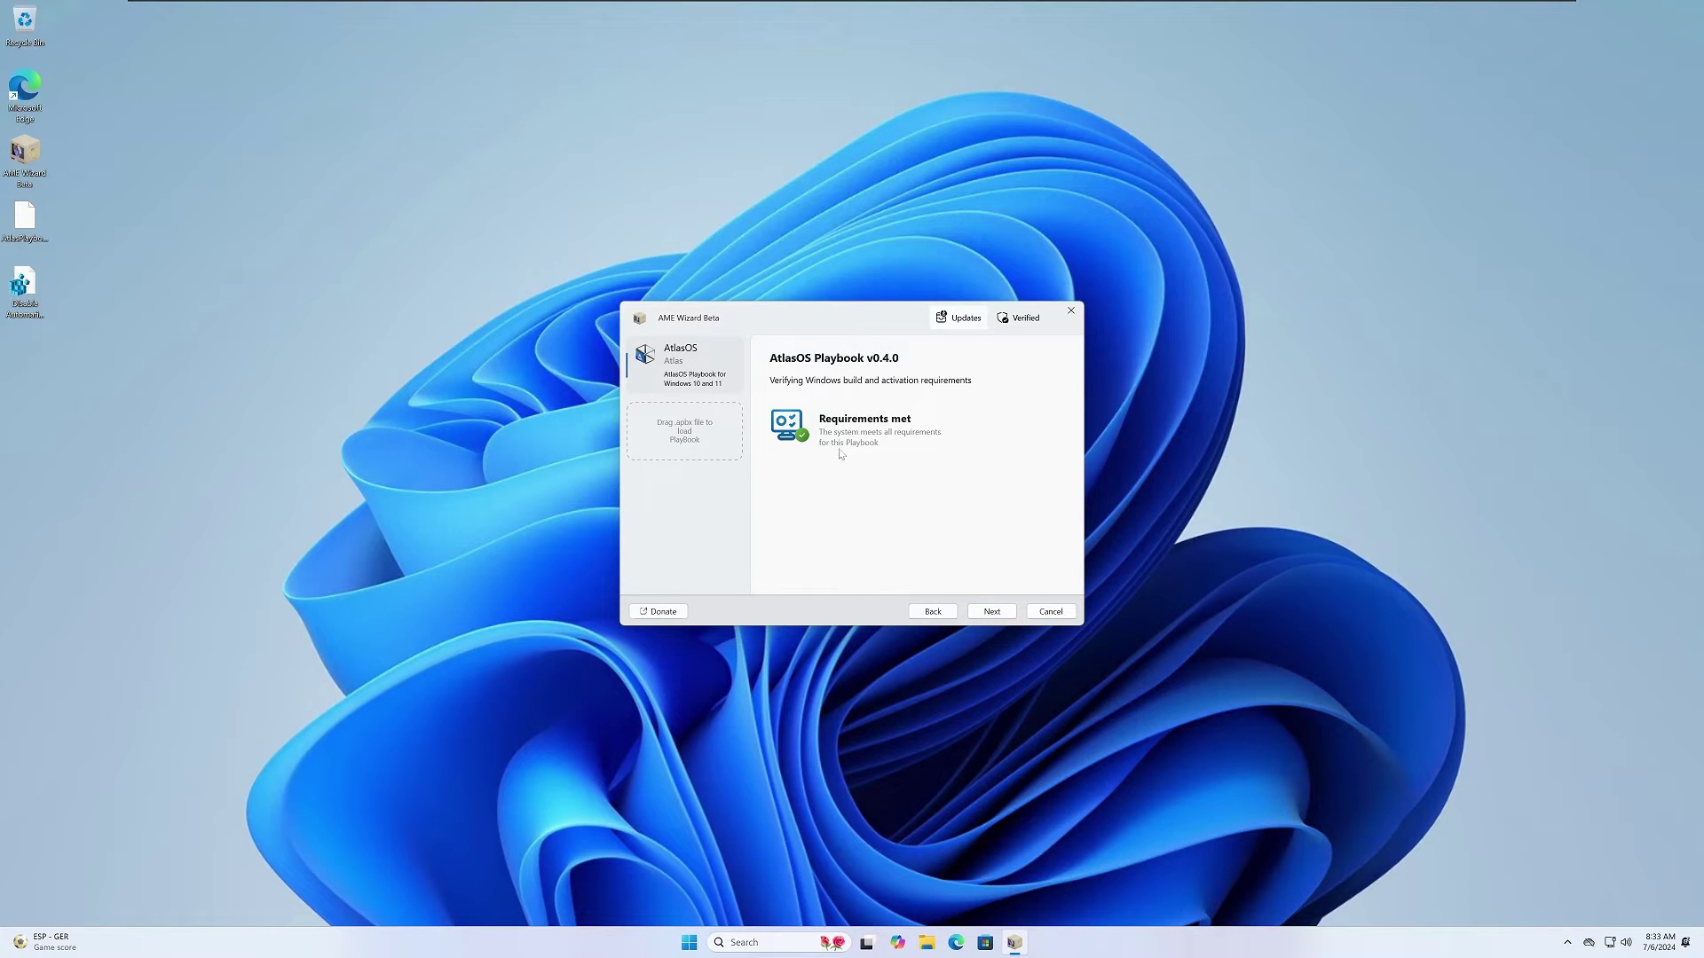
{"action": "left_click", "coordinate": [1003, 614]}
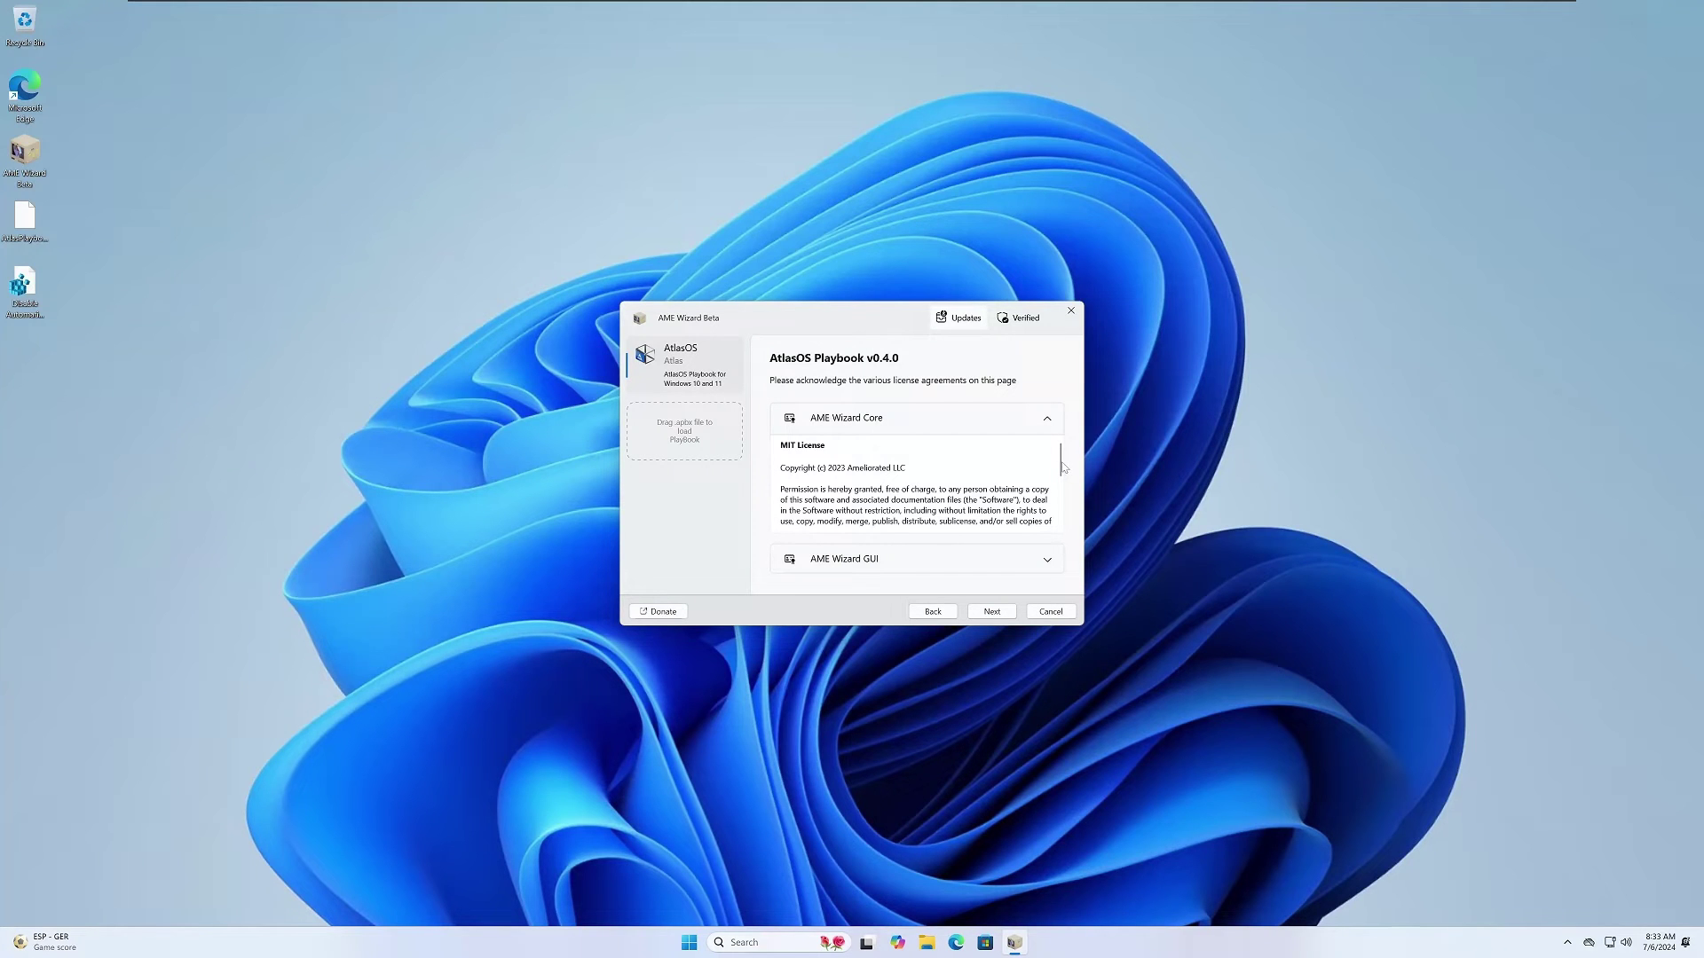
{"action": "scroll", "coordinate": [1044, 486], "scroll_direction": "down", "scroll_amount": 5}
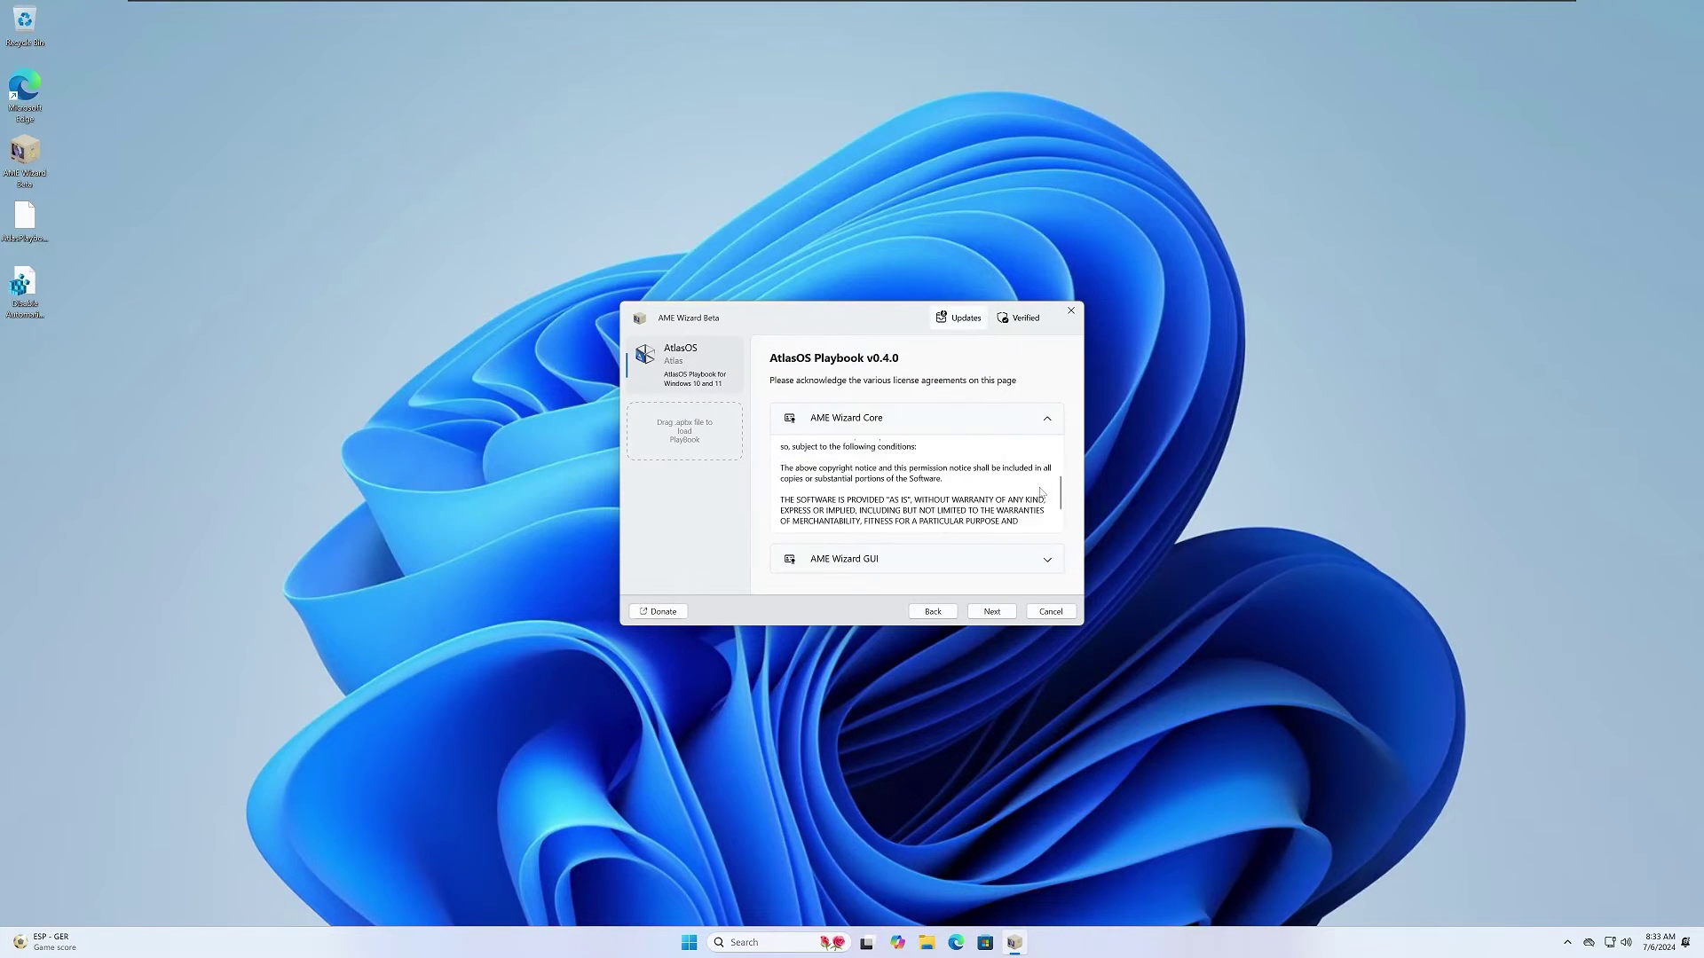
{"action": "left_click", "coordinate": [1049, 563]}
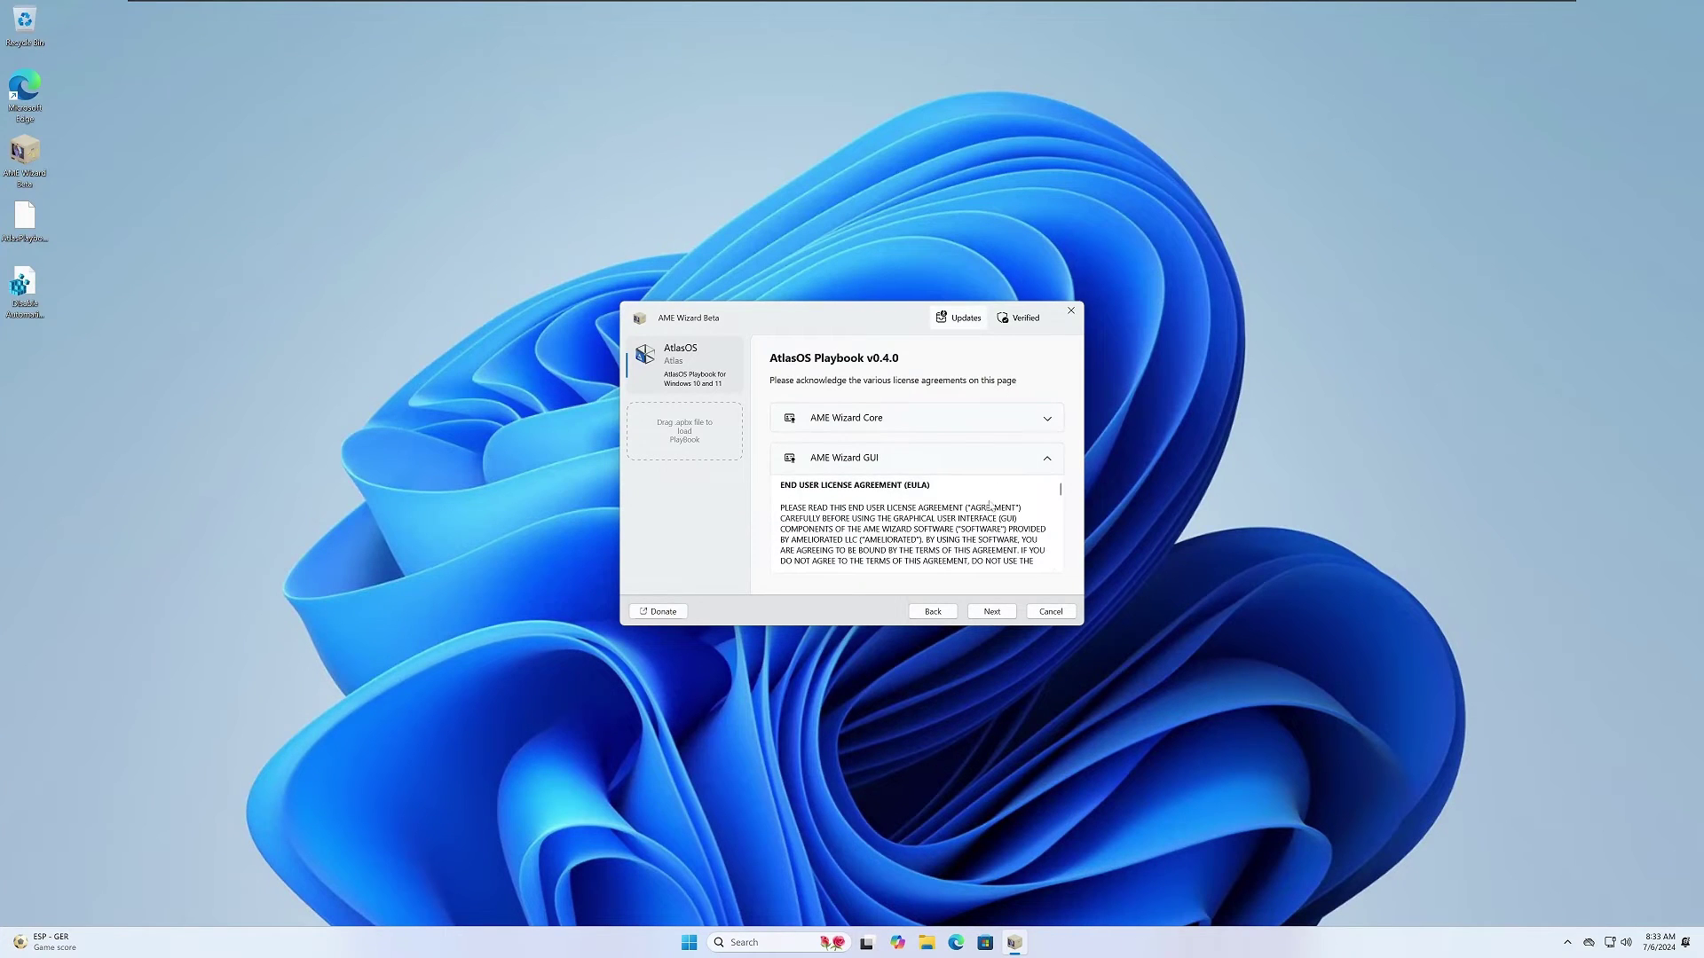
{"action": "scroll", "coordinate": [1045, 557], "scroll_direction": "down", "scroll_amount": 10}
{"action": "scroll", "coordinate": [1043, 553], "scroll_direction": "down", "scroll_amount": 1}
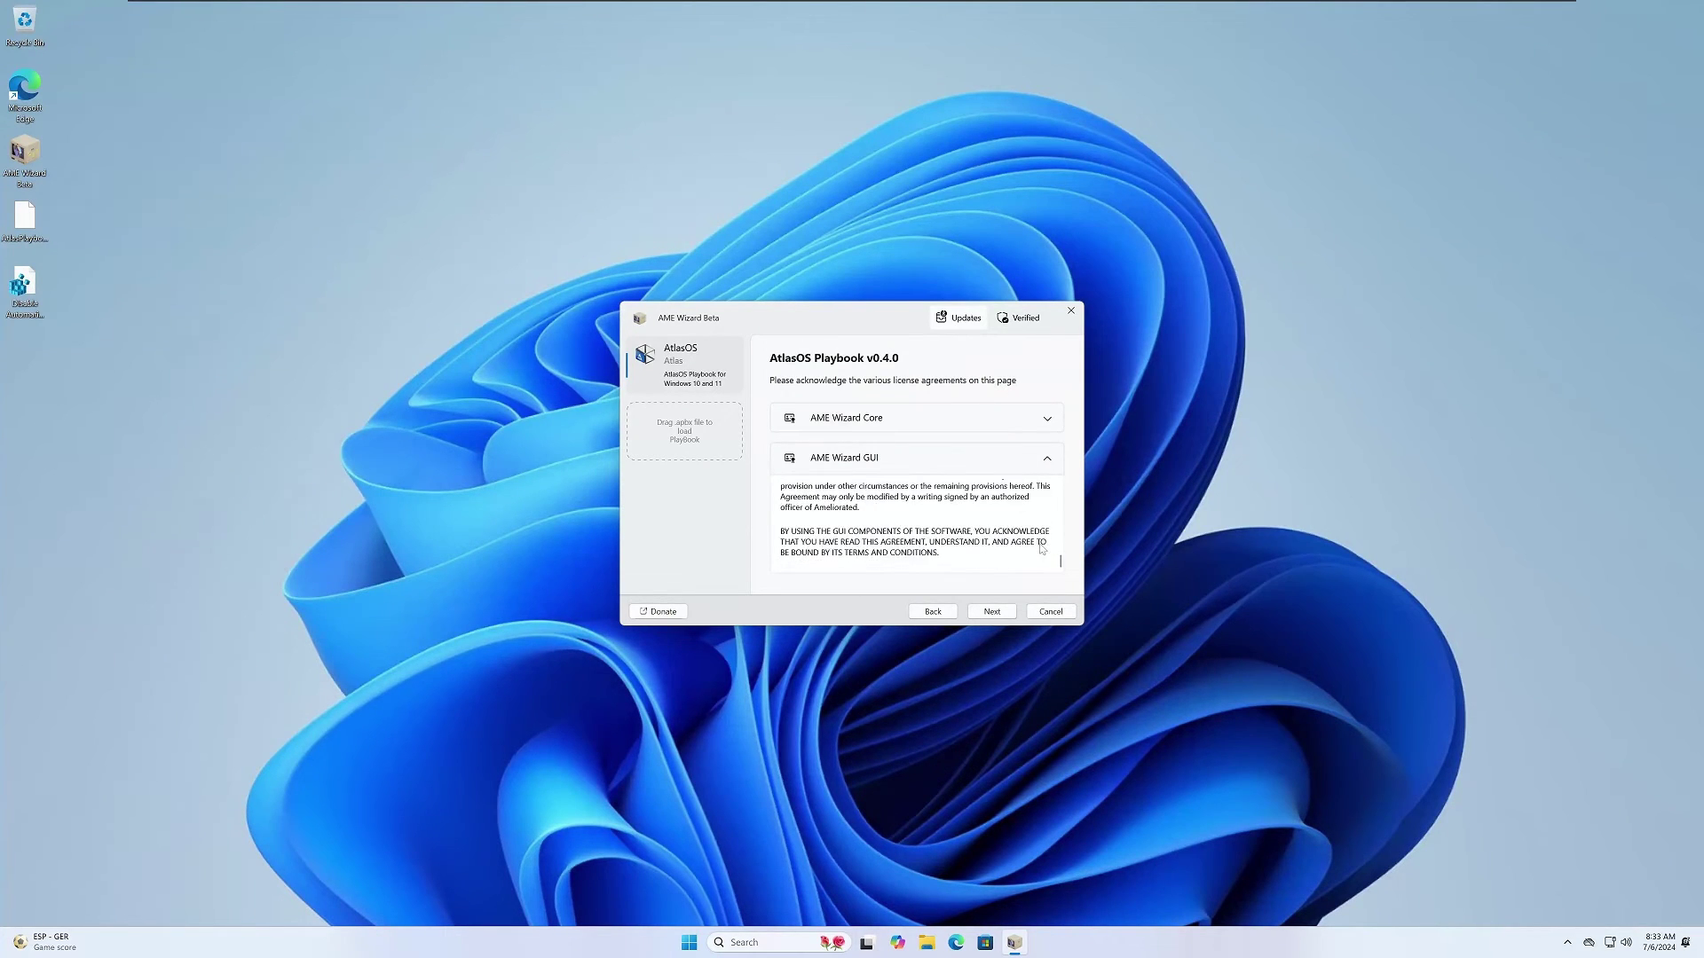
{"action": "left_click", "coordinate": [992, 612]}
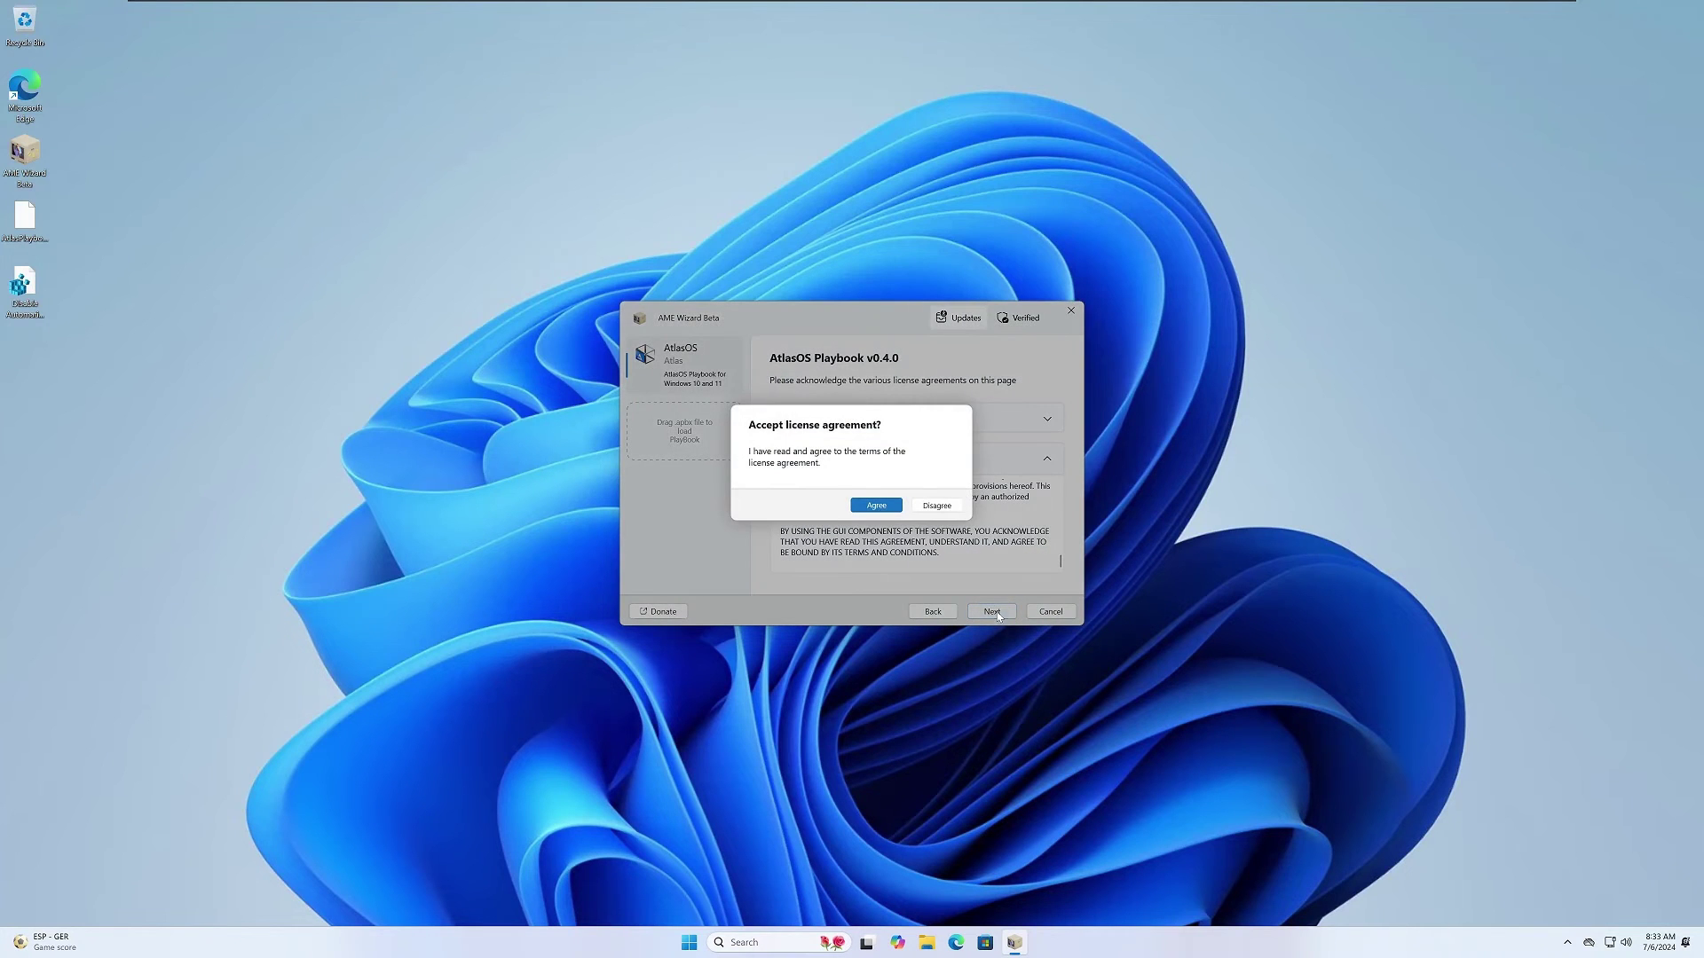
{"action": "left_click", "coordinate": [876, 505]}
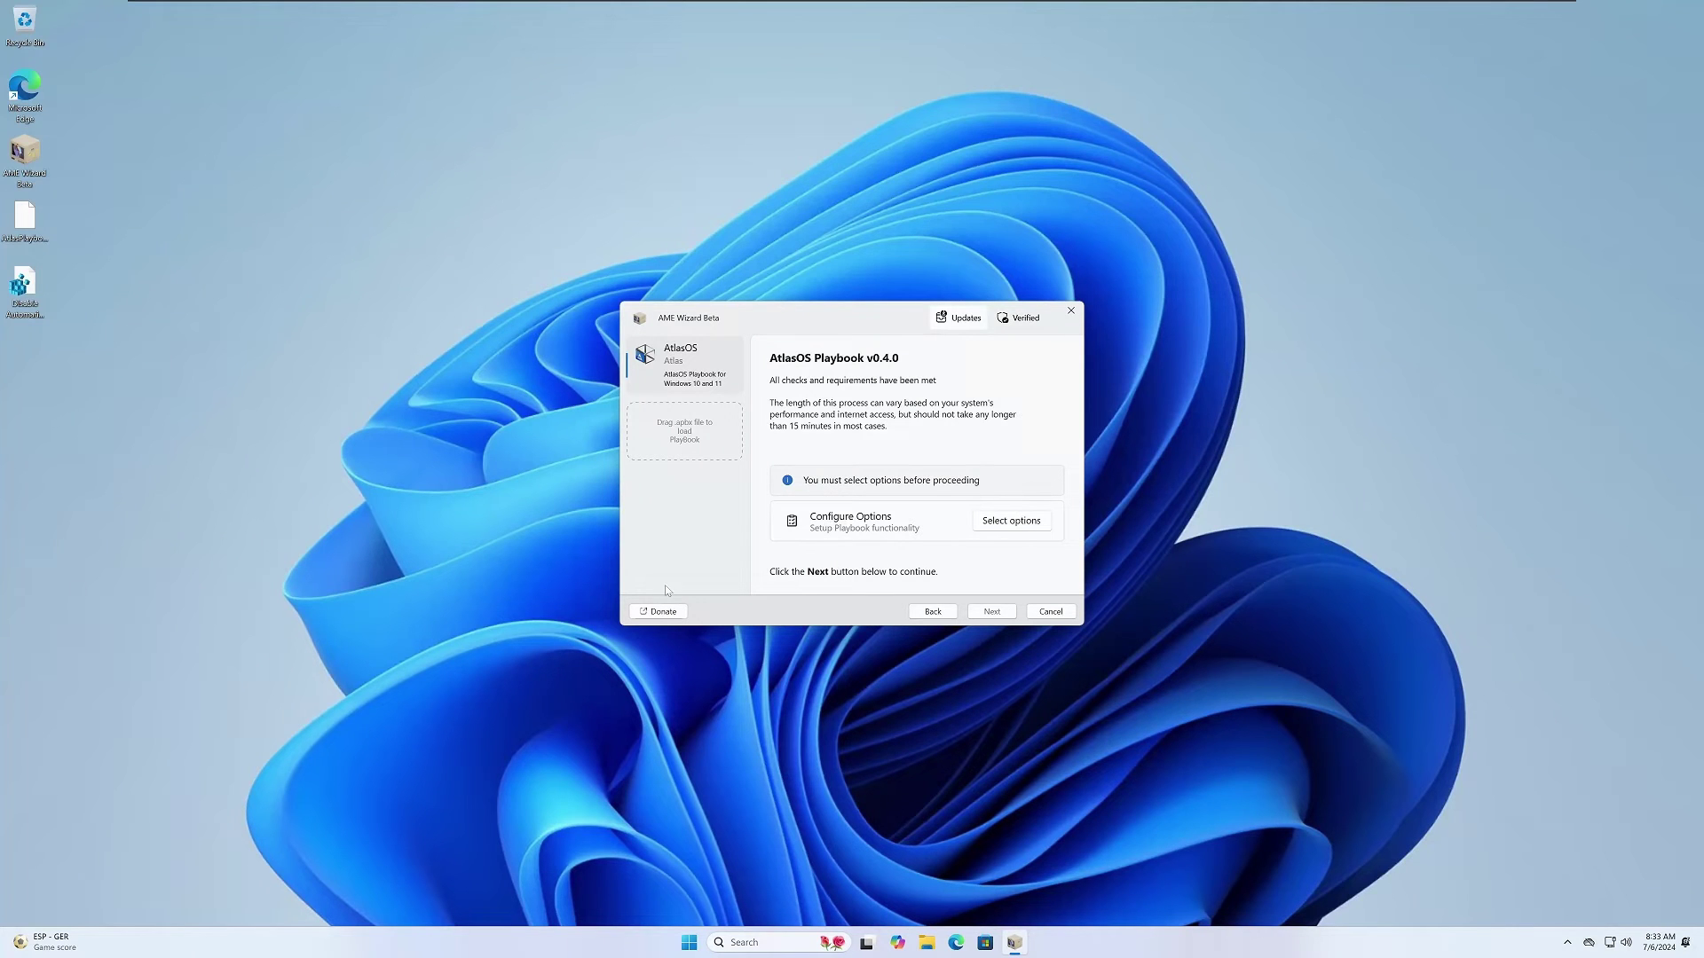
Choose Enable Defender and keep the default mitigations, core isolation, hardware and update options
{"action": "left_click", "coordinate": [1004, 523]}
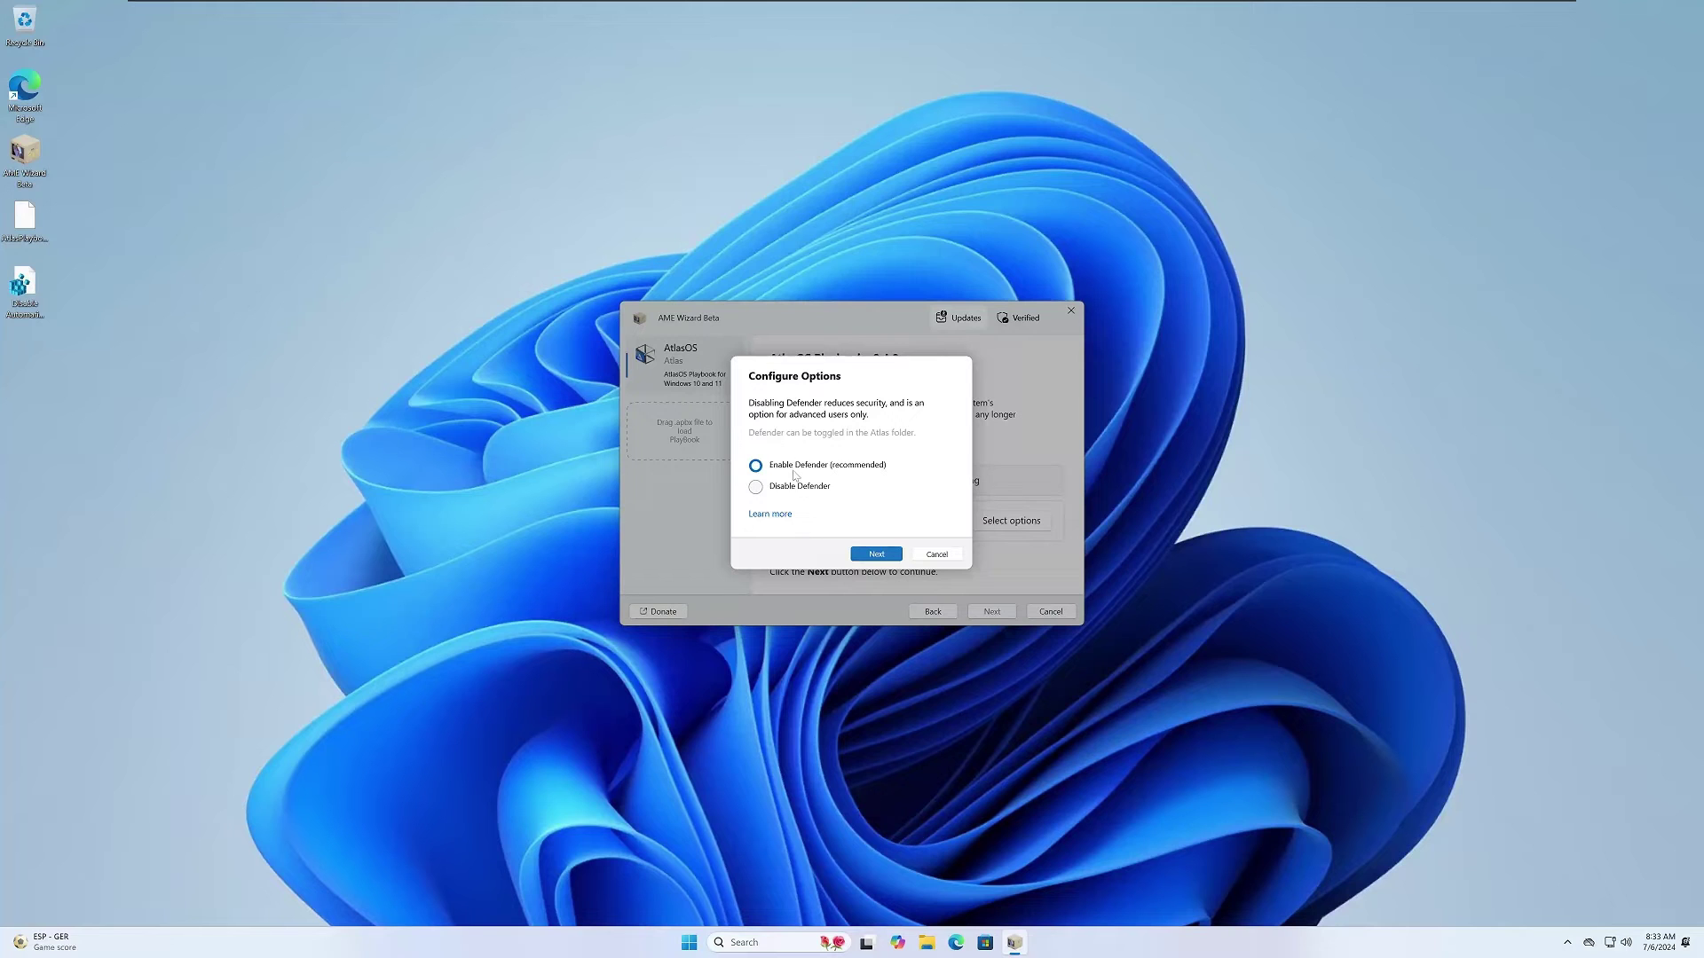
{"action": "left_click", "coordinate": [876, 555]}
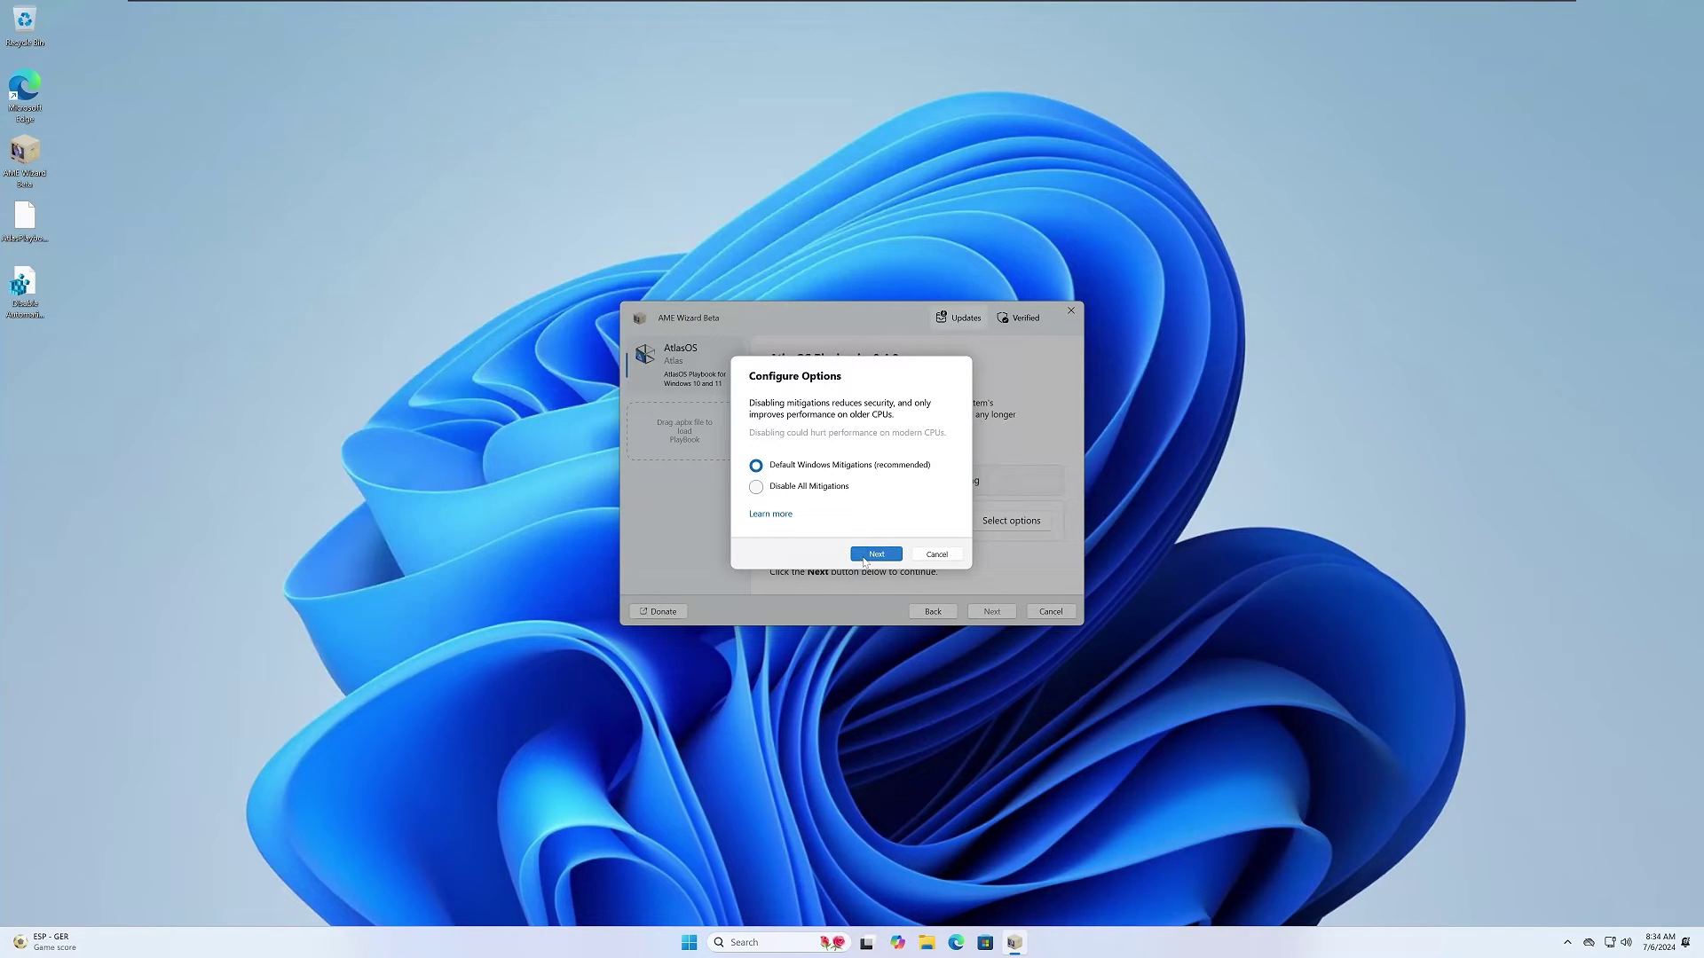
{"action": "left_click", "coordinate": [863, 560]}
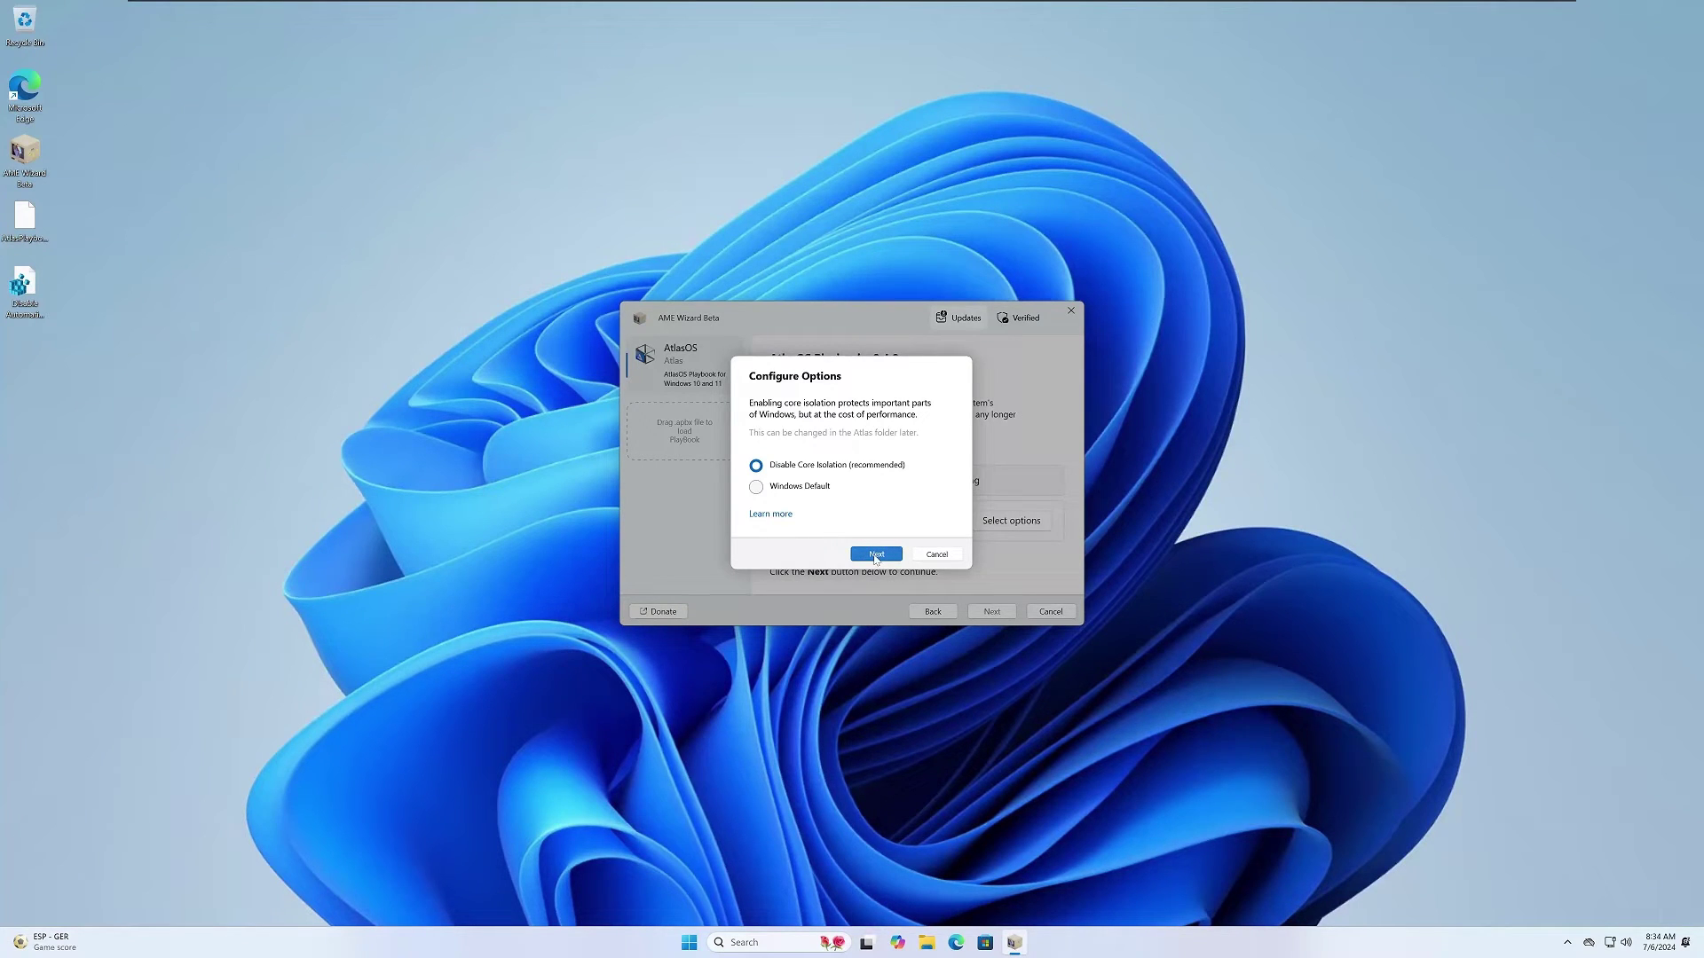
{"action": "left_click", "coordinate": [876, 554]}
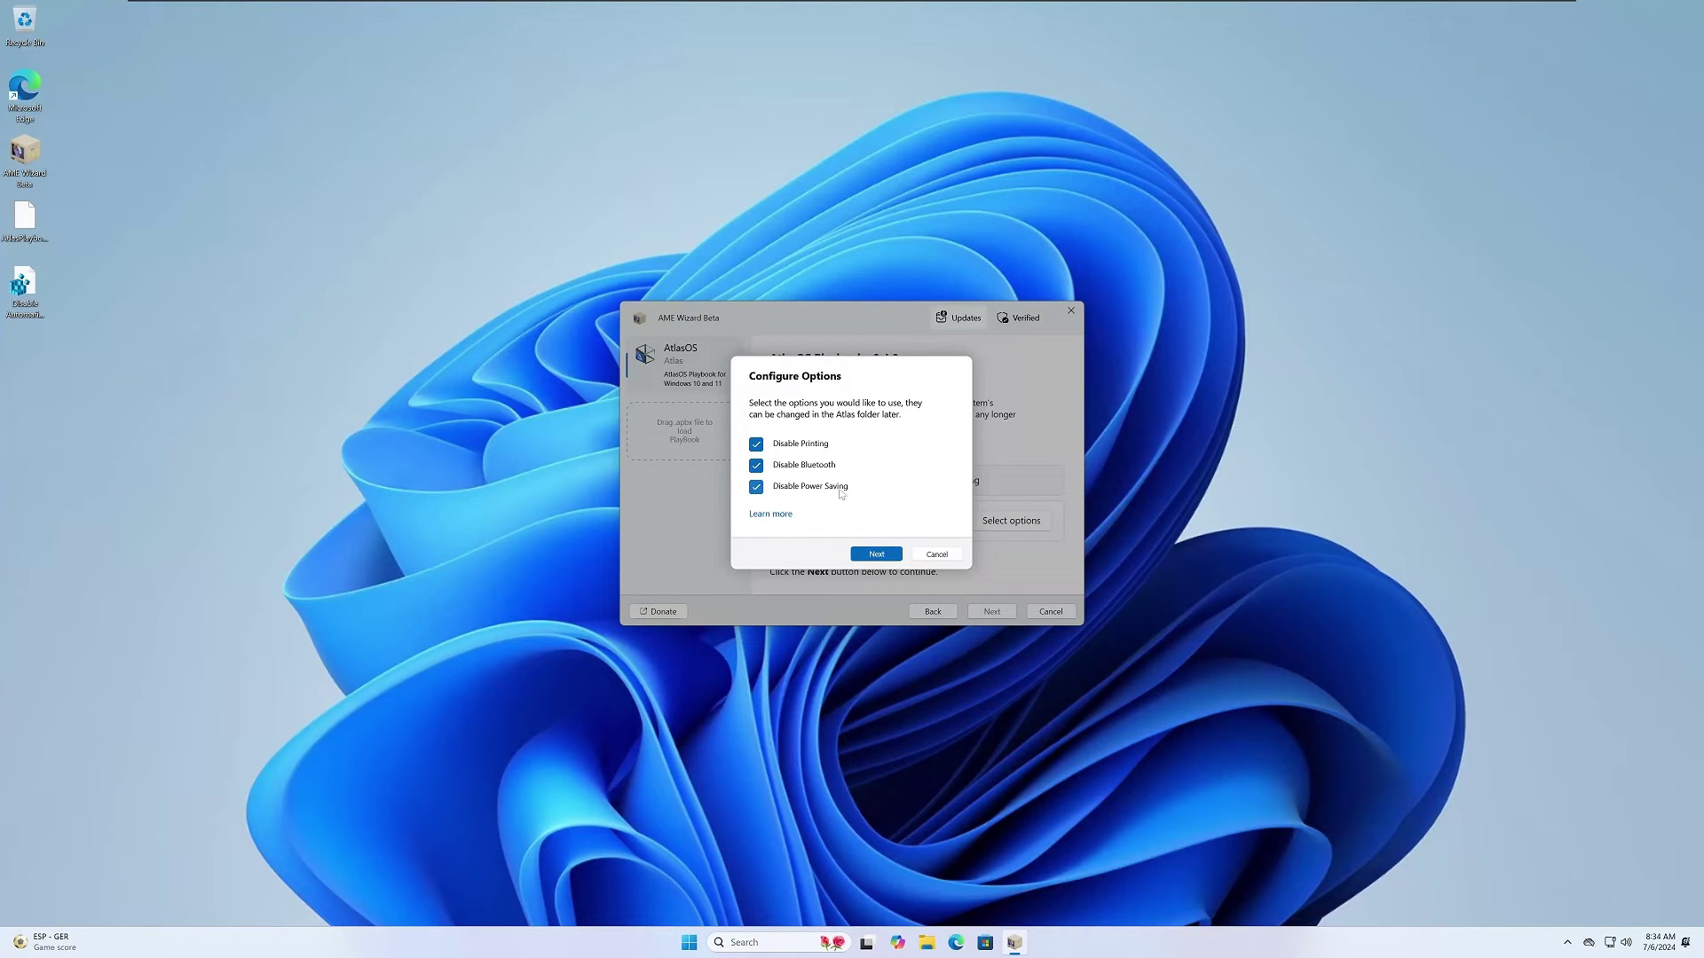
{"action": "left_click", "coordinate": [876, 554]}
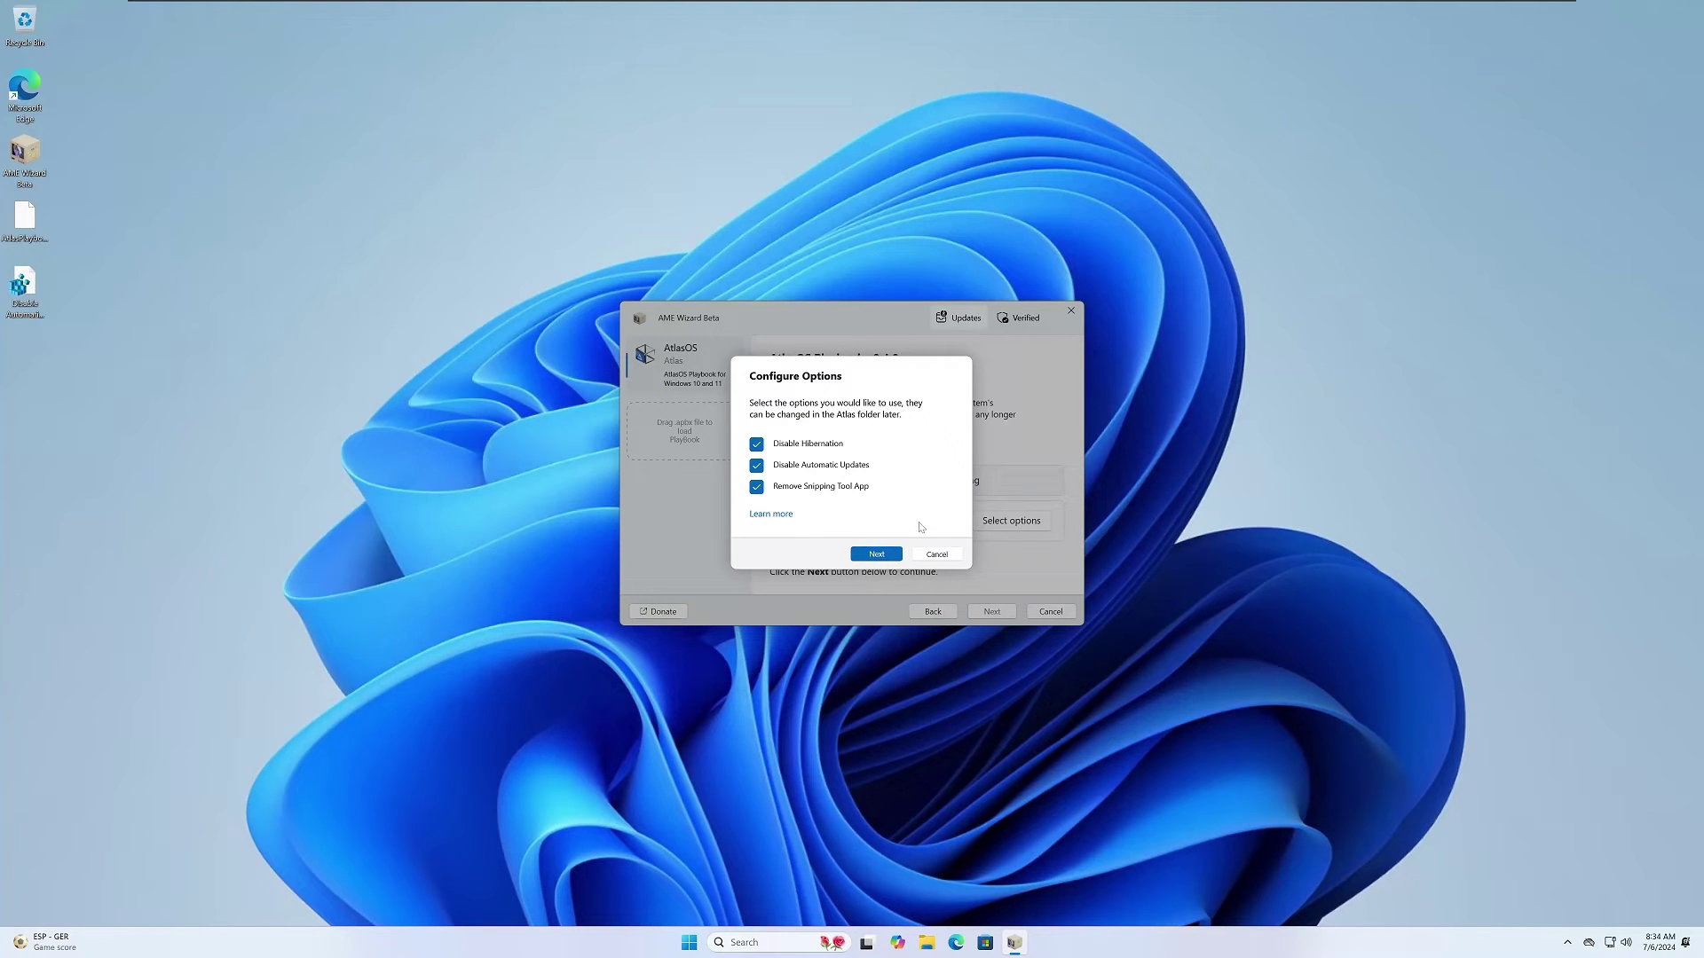
{"action": "left_click", "coordinate": [877, 555]}
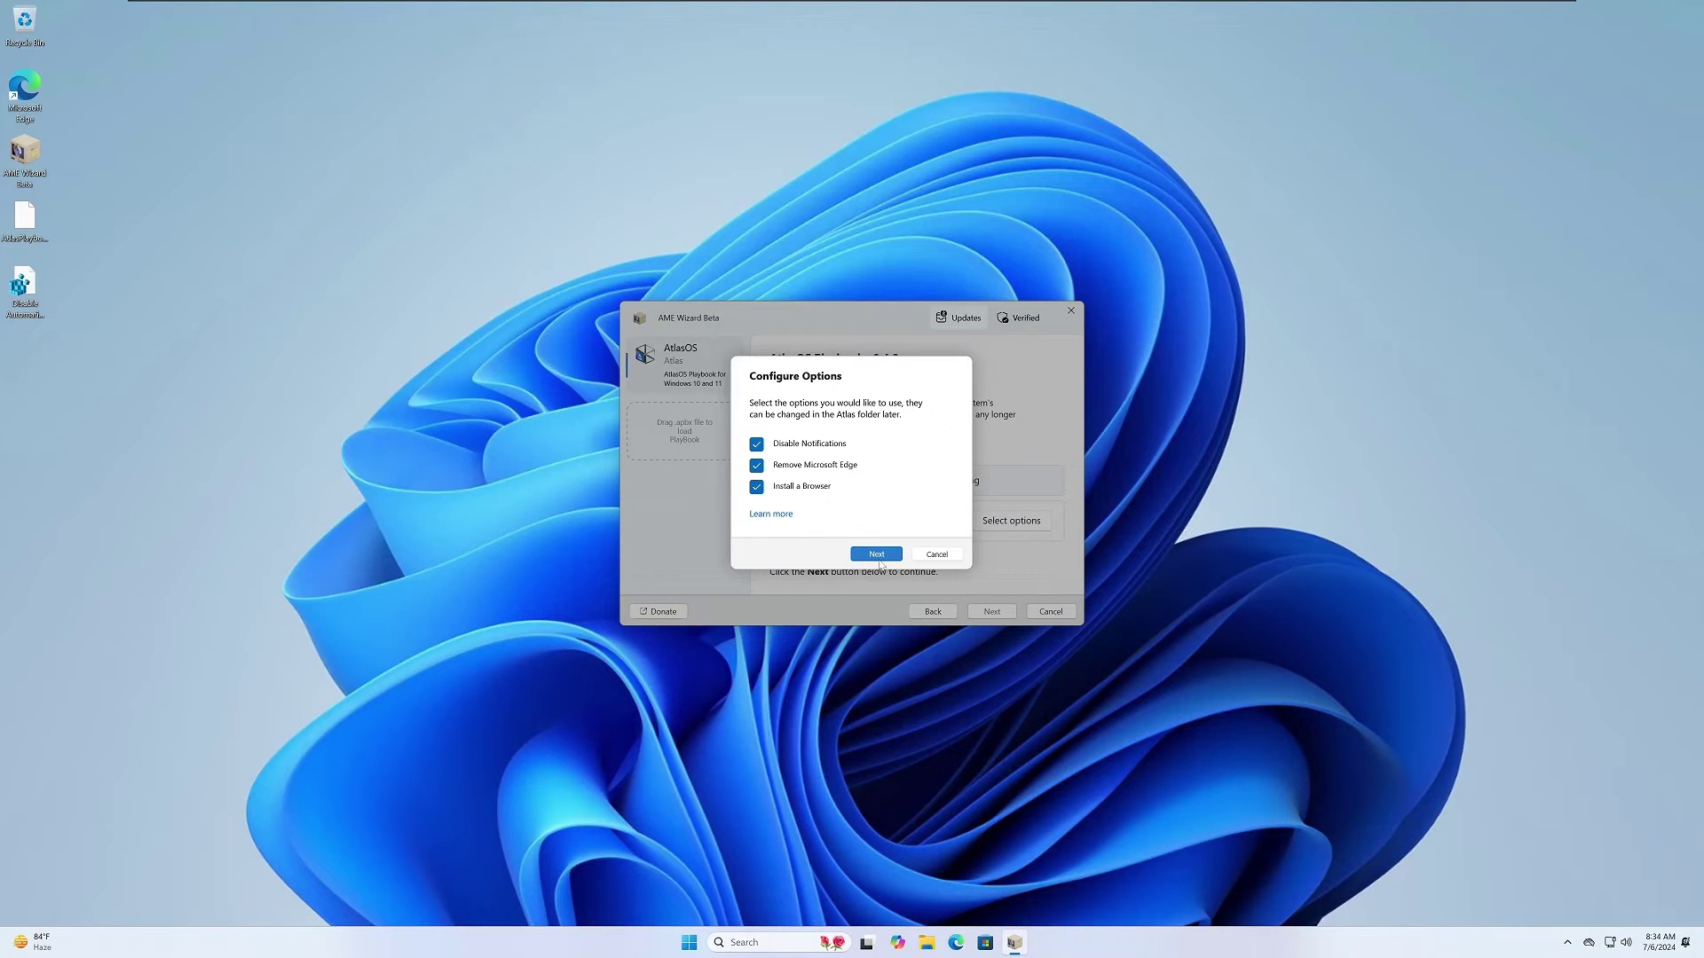
Keep the notification and Edge choices, pick Brave as the browser, and confirm
{"action": "left_click", "coordinate": [883, 557]}
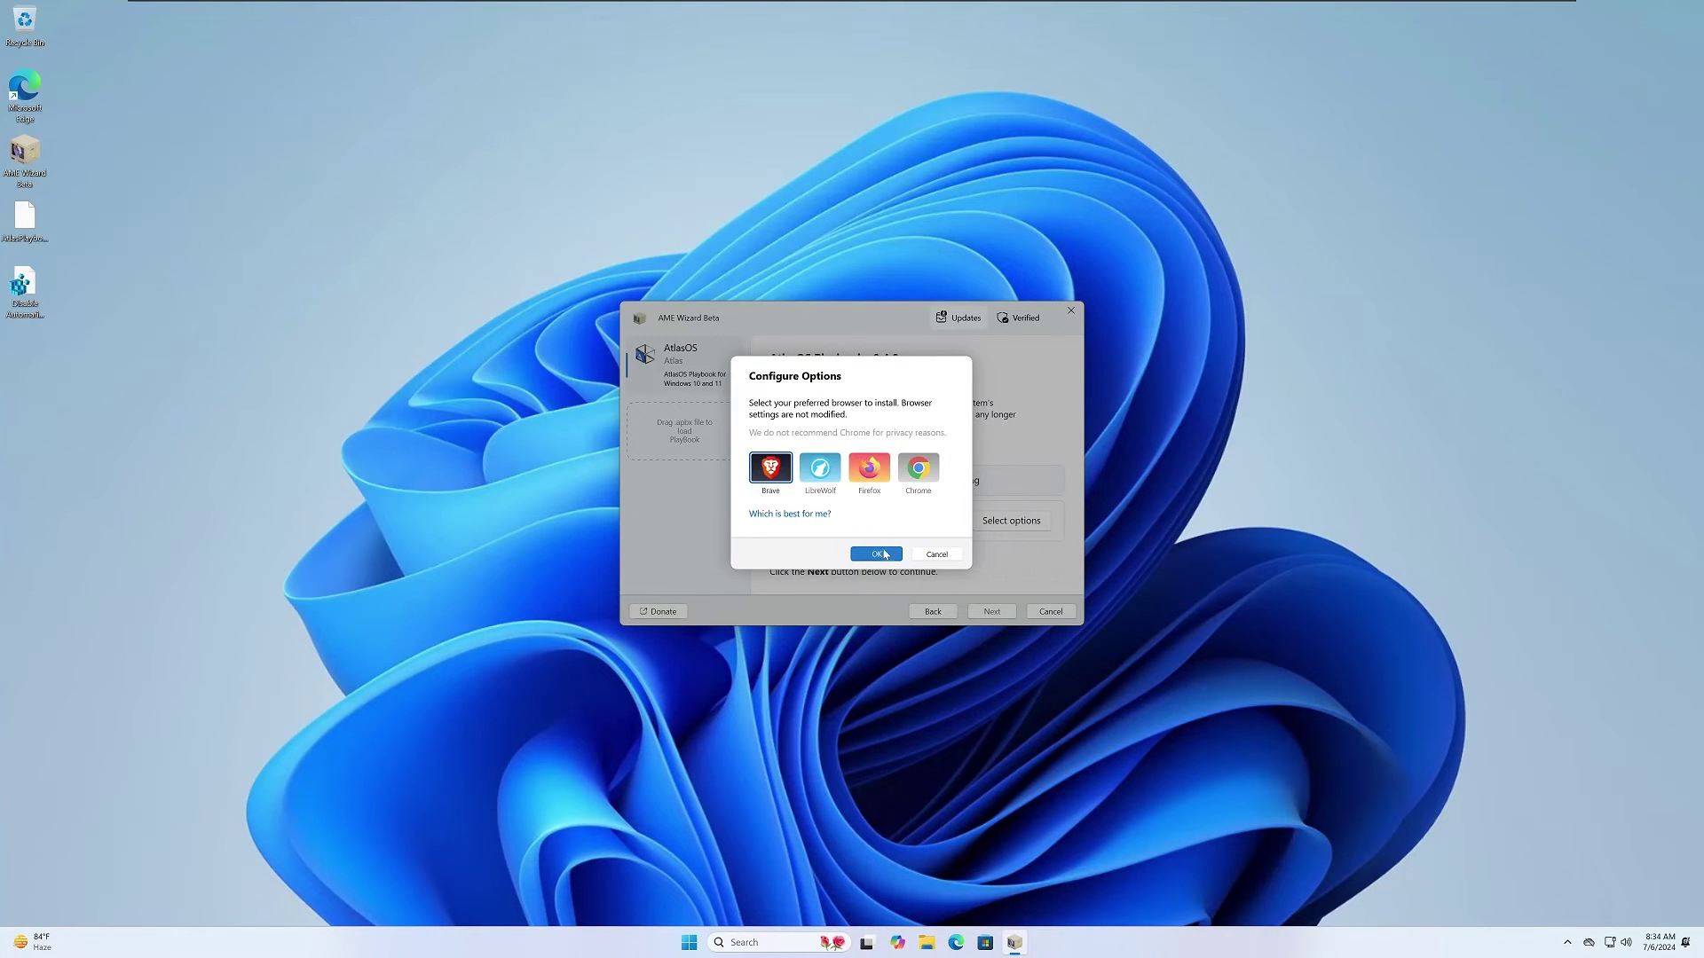
{"action": "left_click", "coordinate": [878, 550]}
{"action": "left_click", "coordinate": [918, 467]}
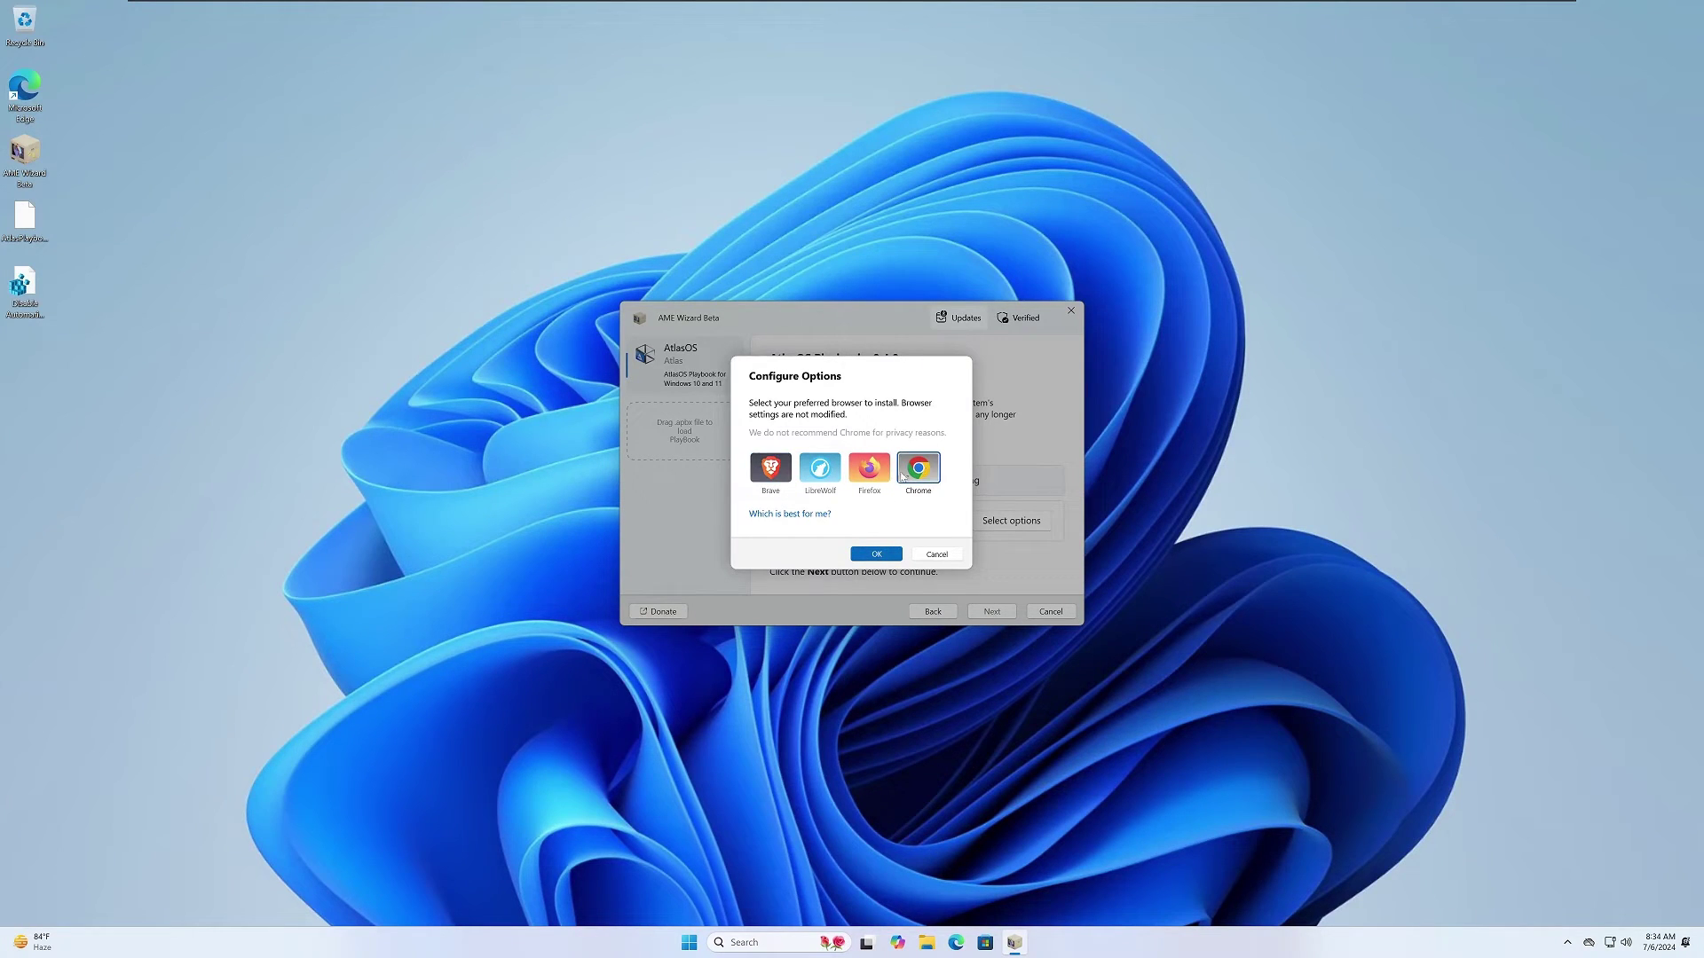
{"action": "left_click", "coordinate": [765, 479]}
{"action": "left_click", "coordinate": [873, 556]}
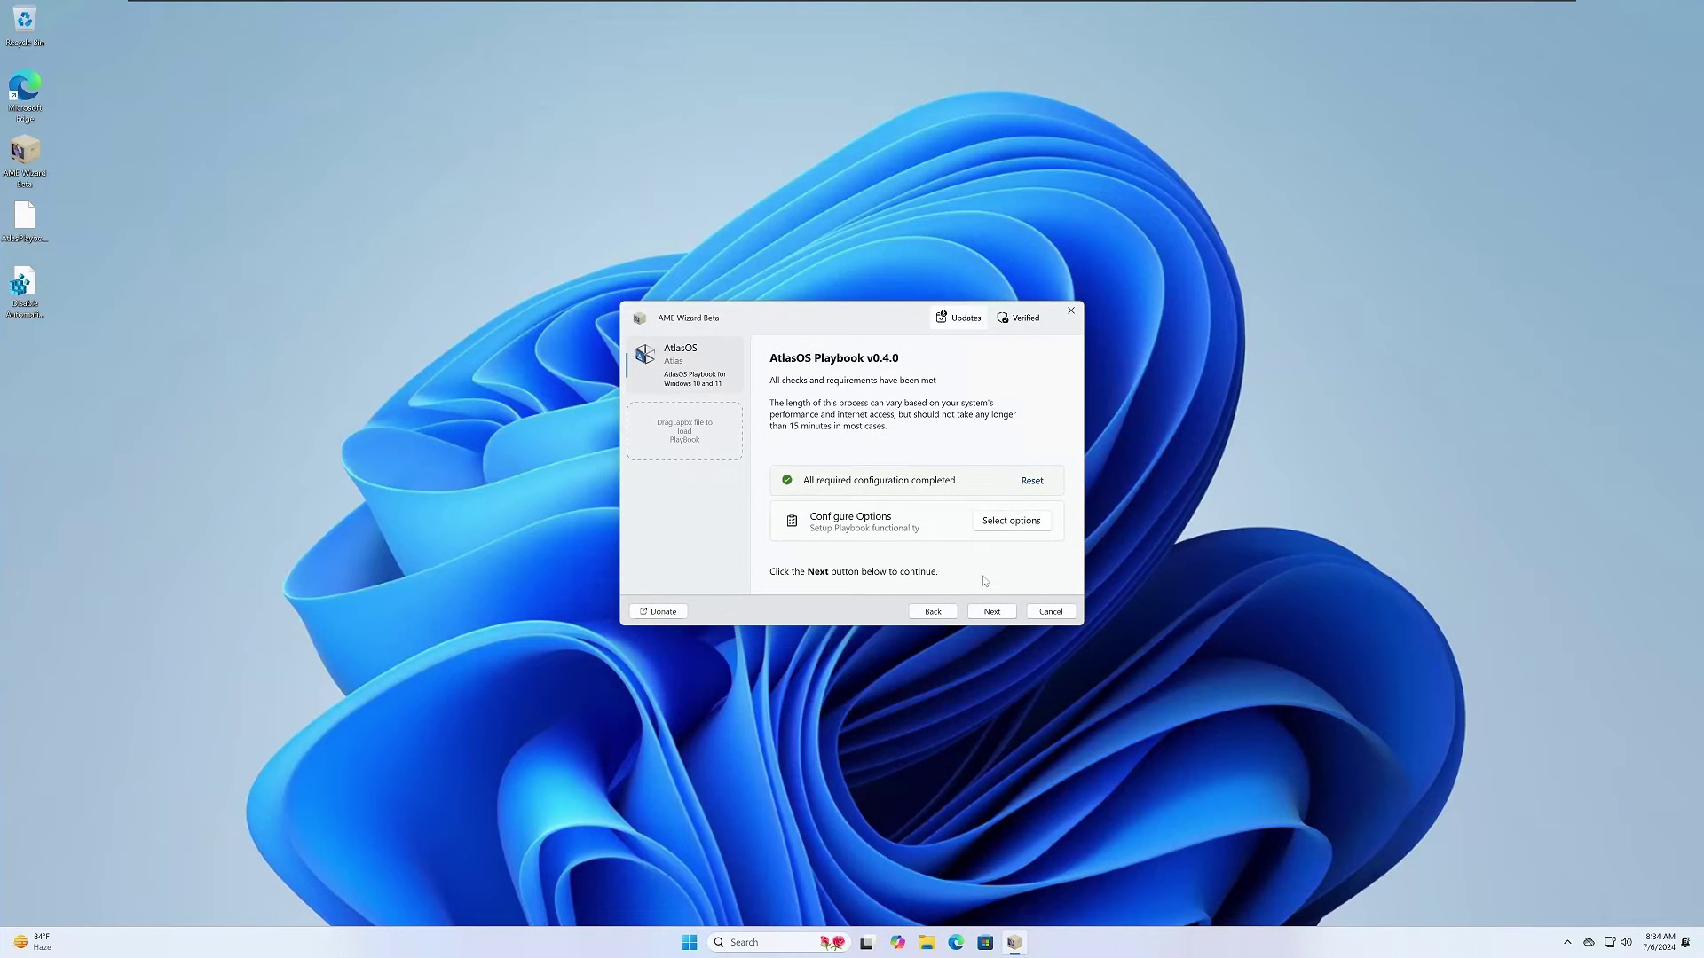
Start applying the AtlasOS playbook, then reopen the Start menu on its Pinned view
{"action": "left_click", "coordinate": [992, 612]}
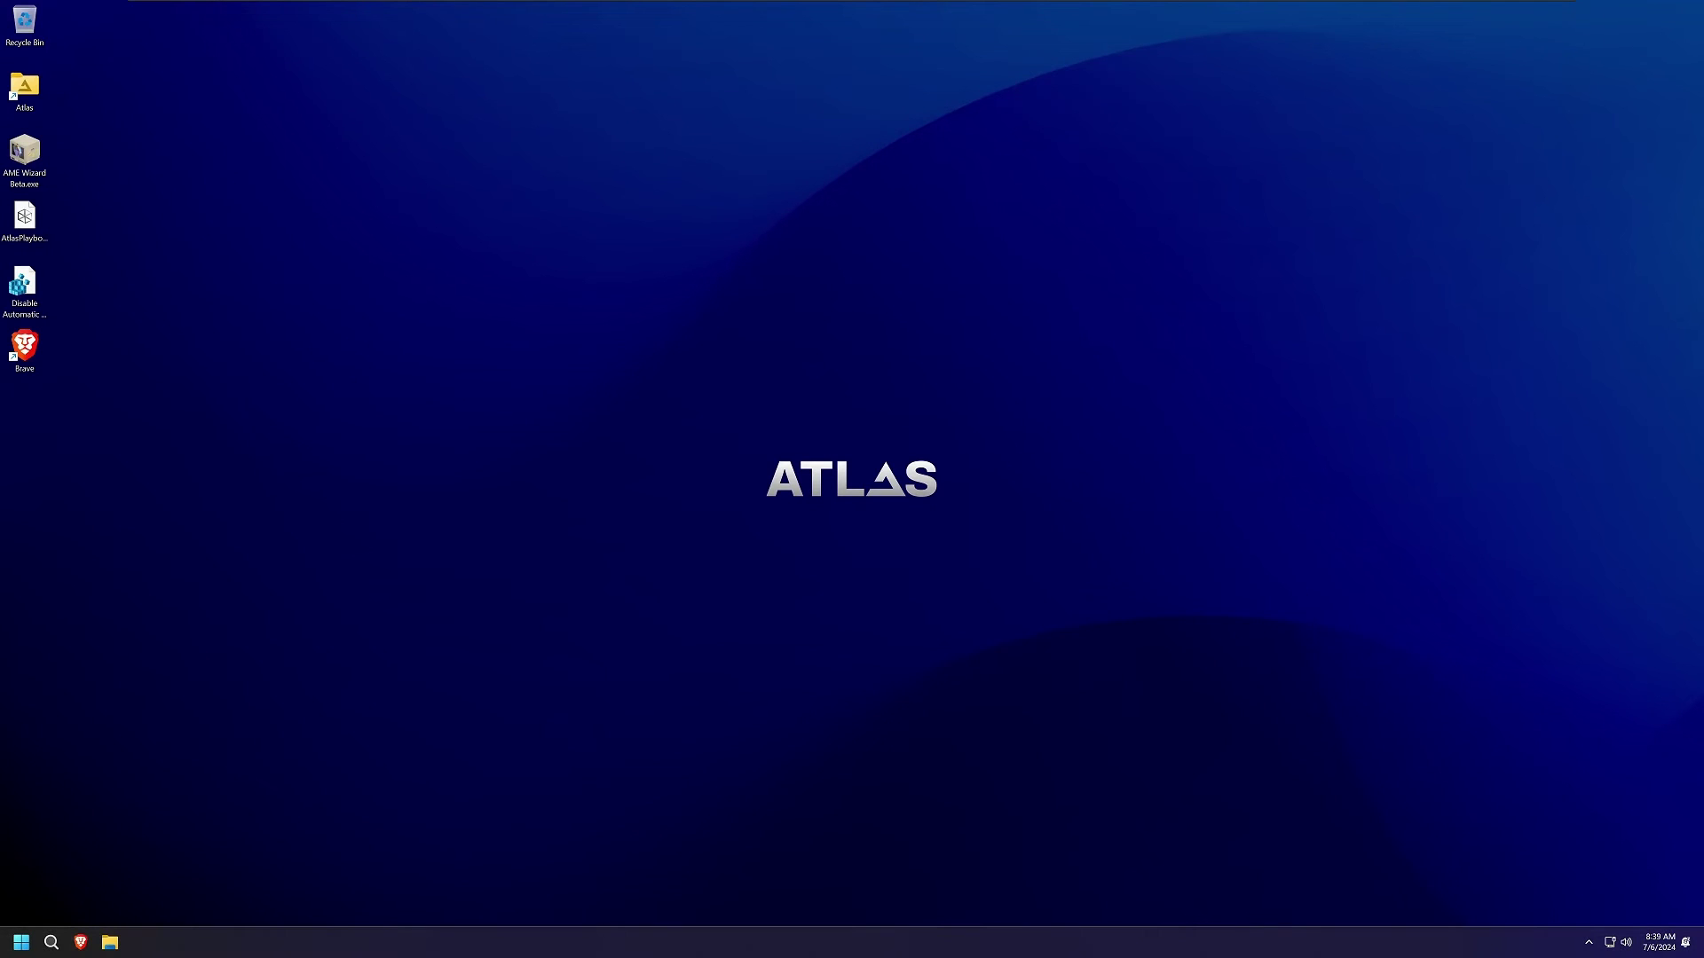
{"action": "key", "text": "super"}
{"action": "left_click", "coordinate": [371, 513]}
{"action": "scroll", "coordinate": [309, 826], "scroll_direction": "down", "scroll_amount": 15}
{"action": "key", "text": "super"}
{"action": "left_click", "coordinate": [21, 942]}
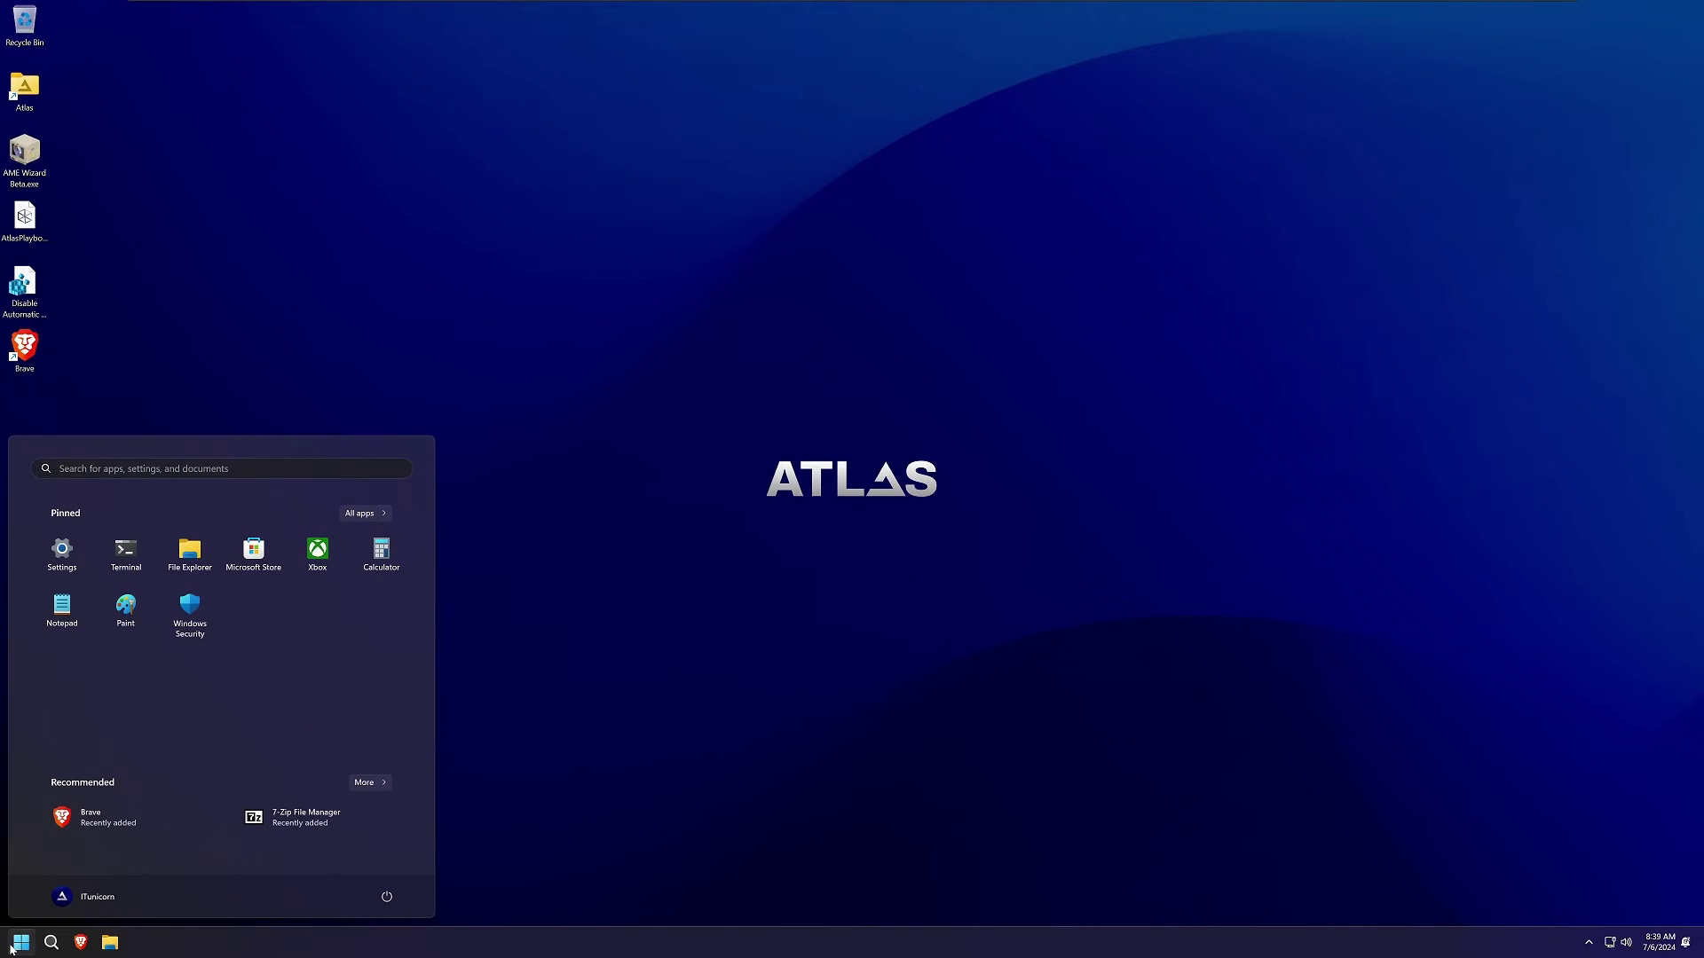
Open the C: drive's Temporary files page in Settings and check Local Disk (C:) for Windows.old
{"action": "left_click", "coordinate": [61, 550]}
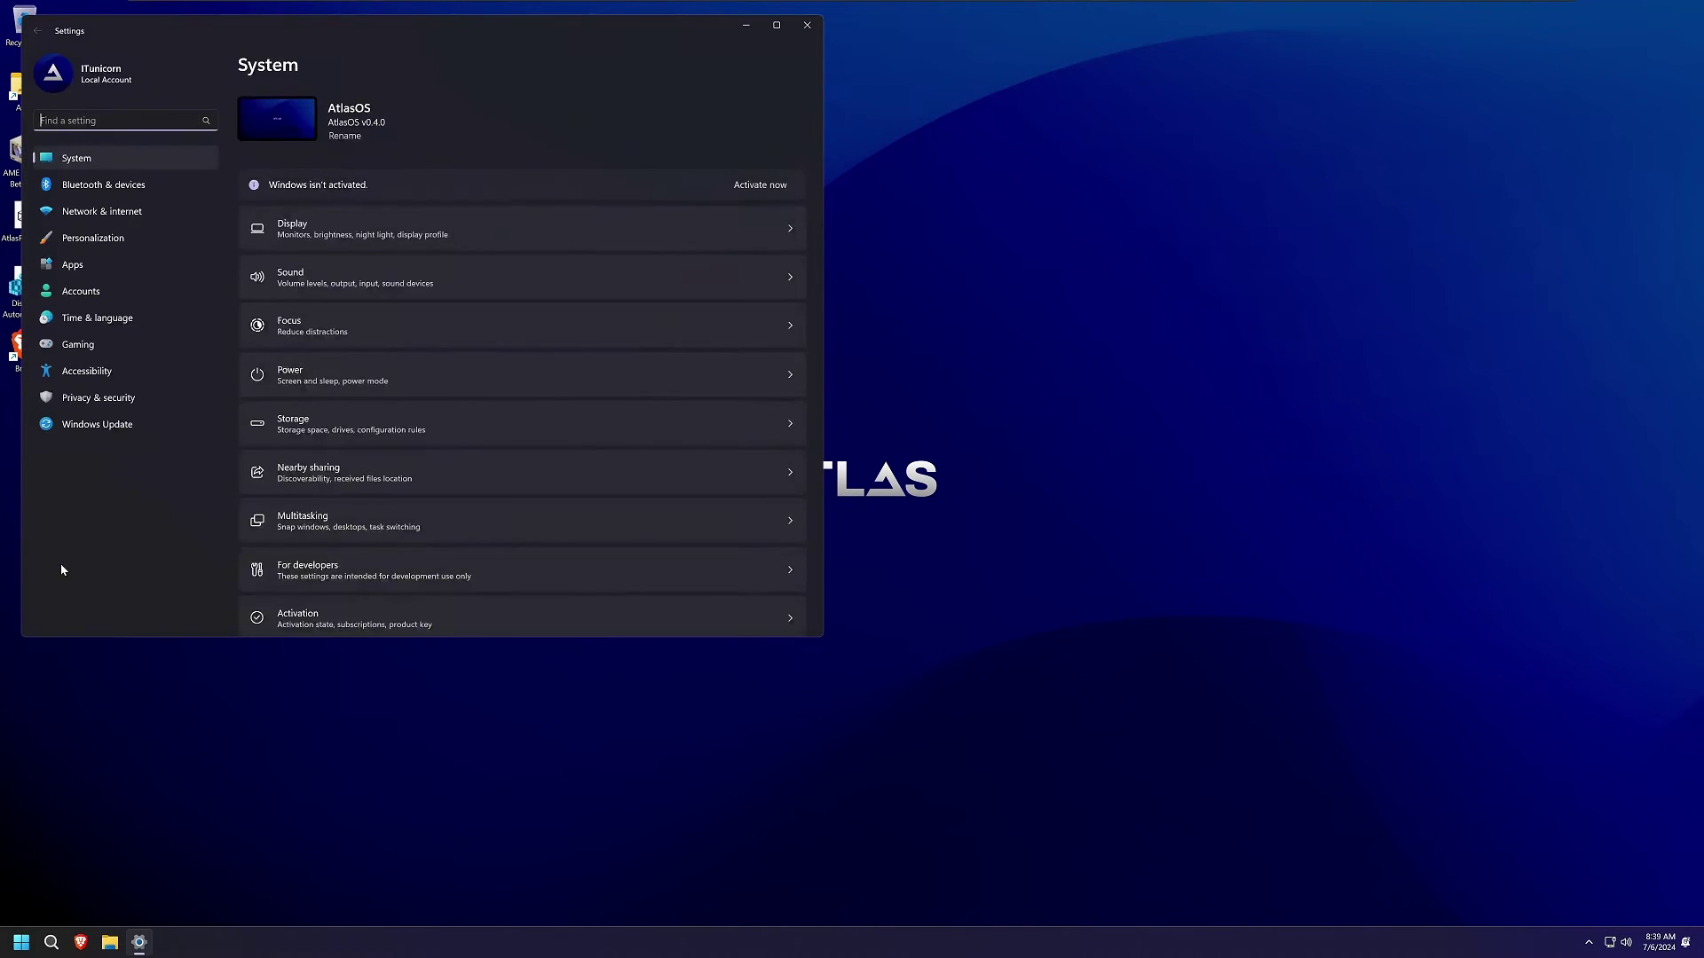
{"action": "left_click_drag", "start_coordinate": [382, 24], "coordinate": [723, 169]}
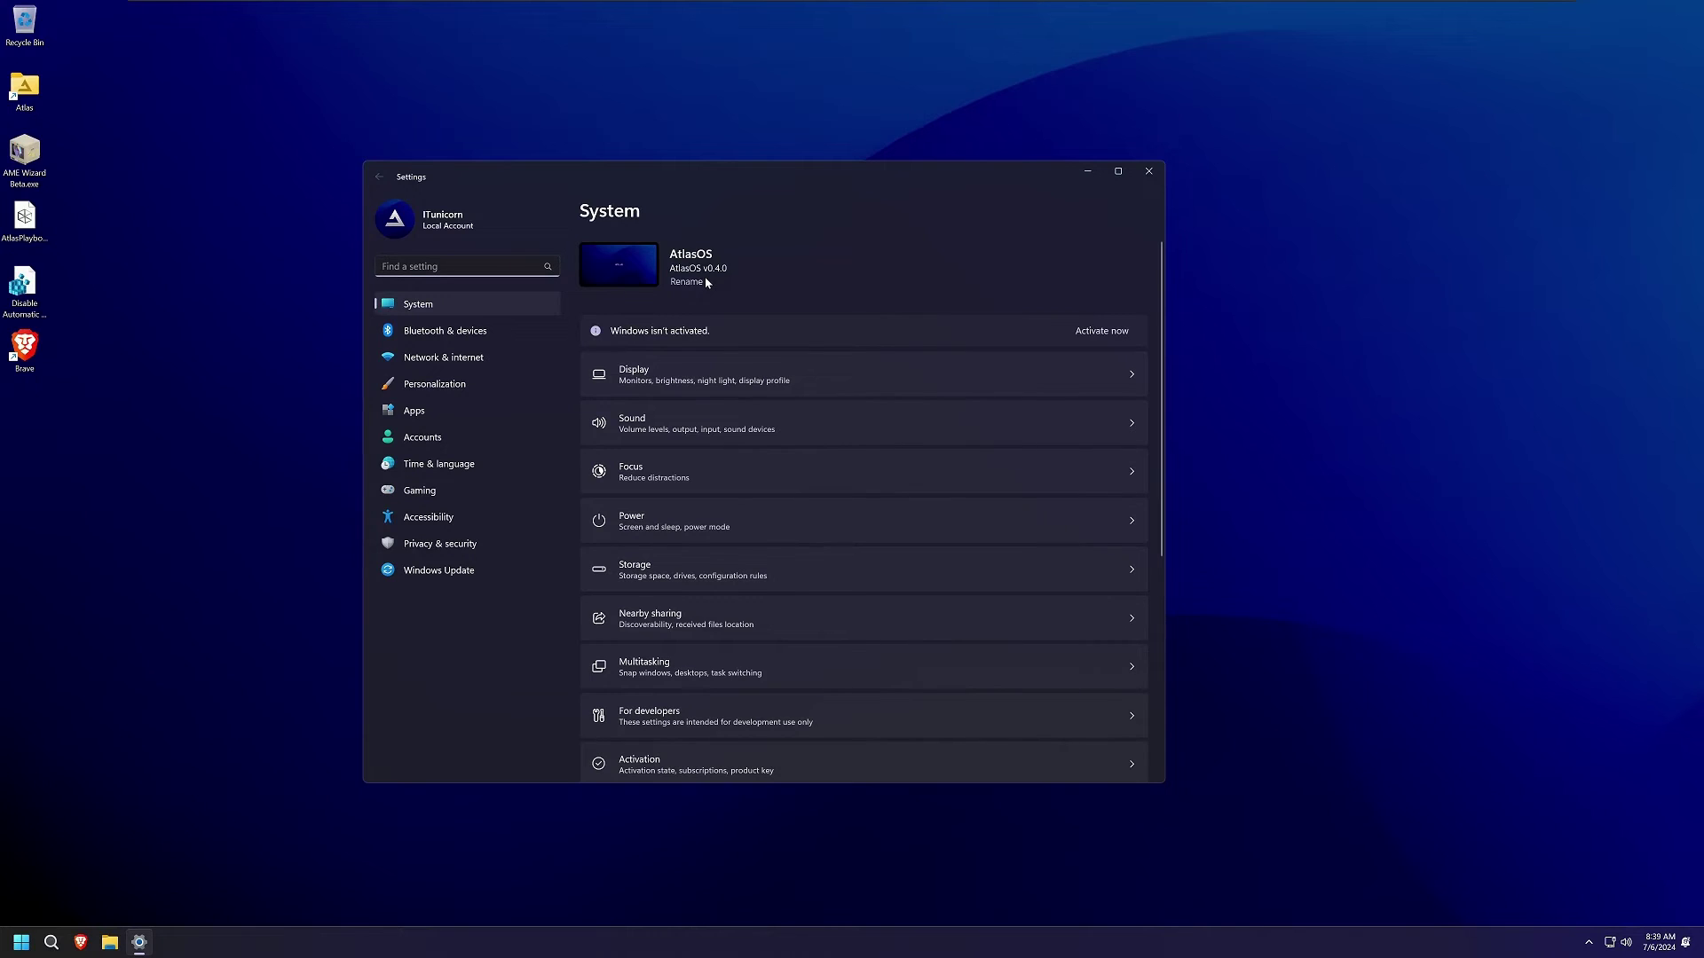
{"action": "left_click", "coordinate": [708, 568]}
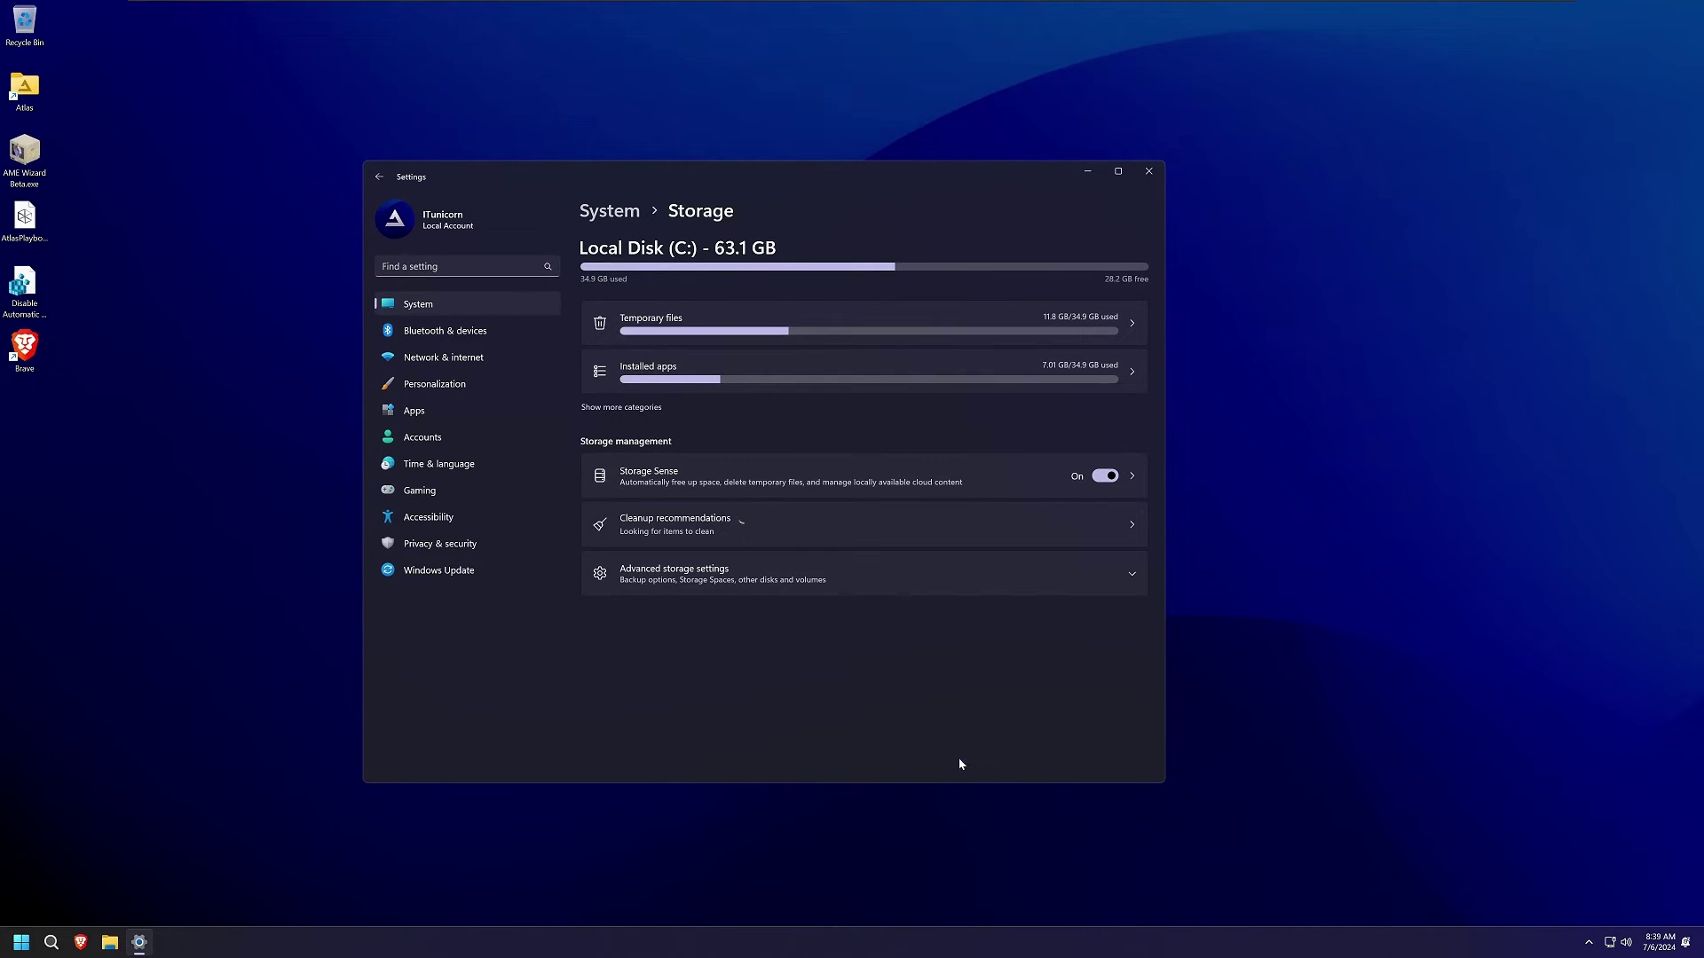
{"action": "left_click", "coordinate": [1086, 321]}
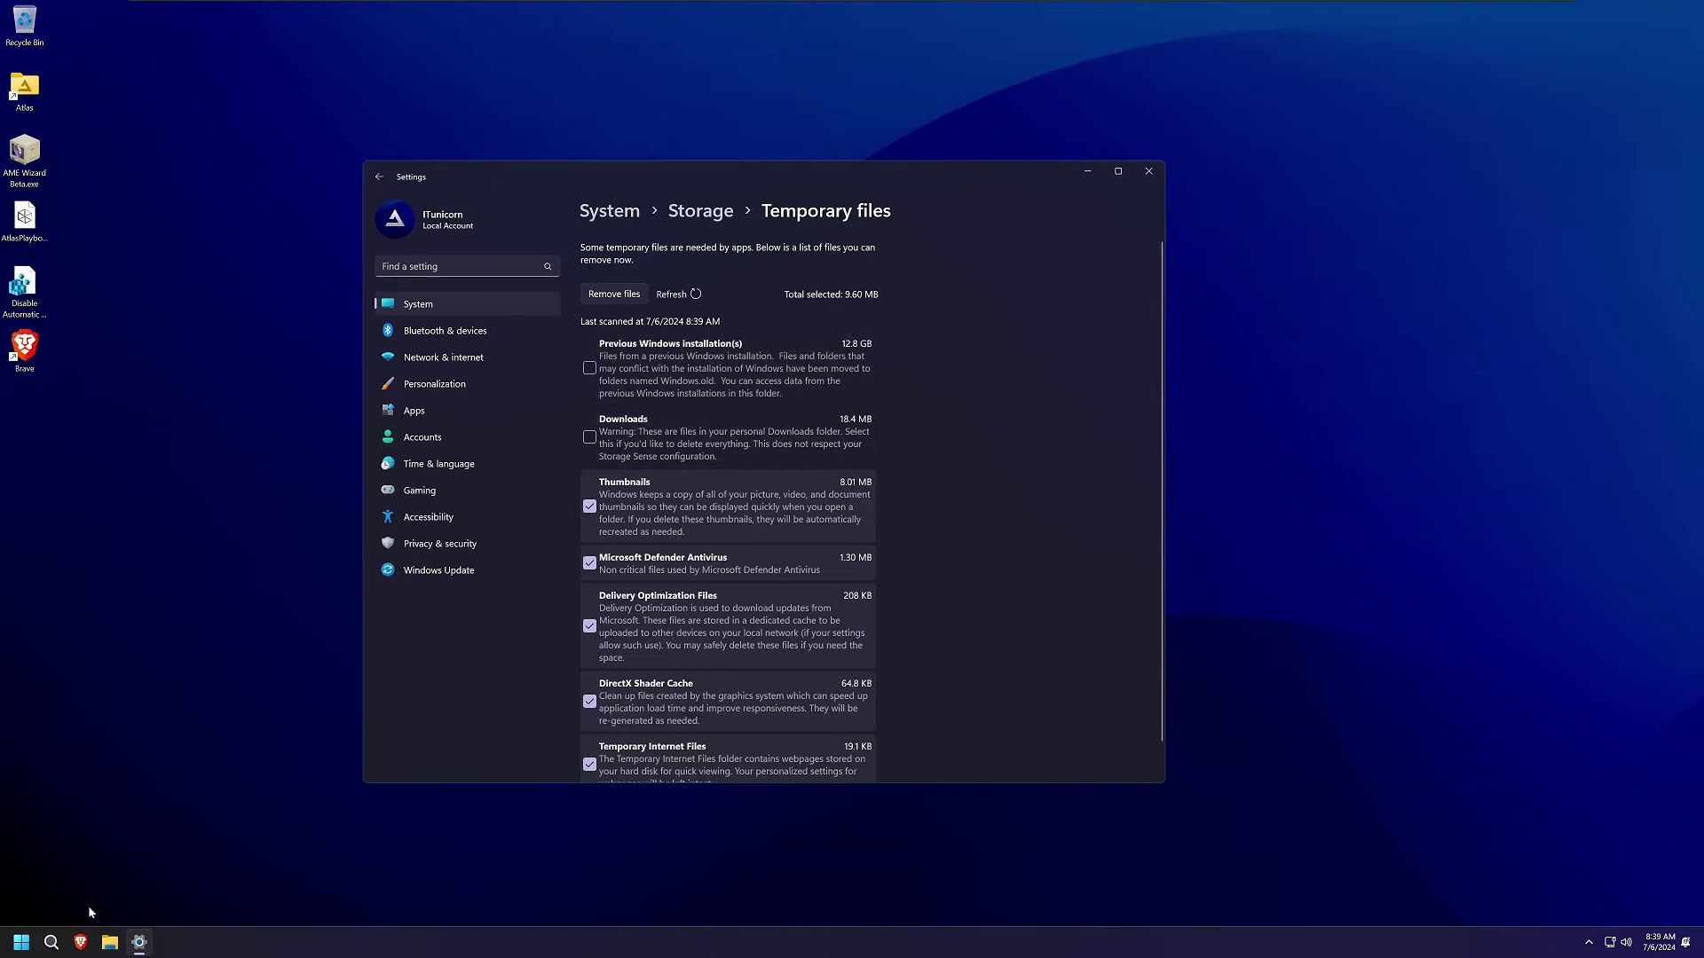
{"action": "left_click", "coordinate": [109, 948]}
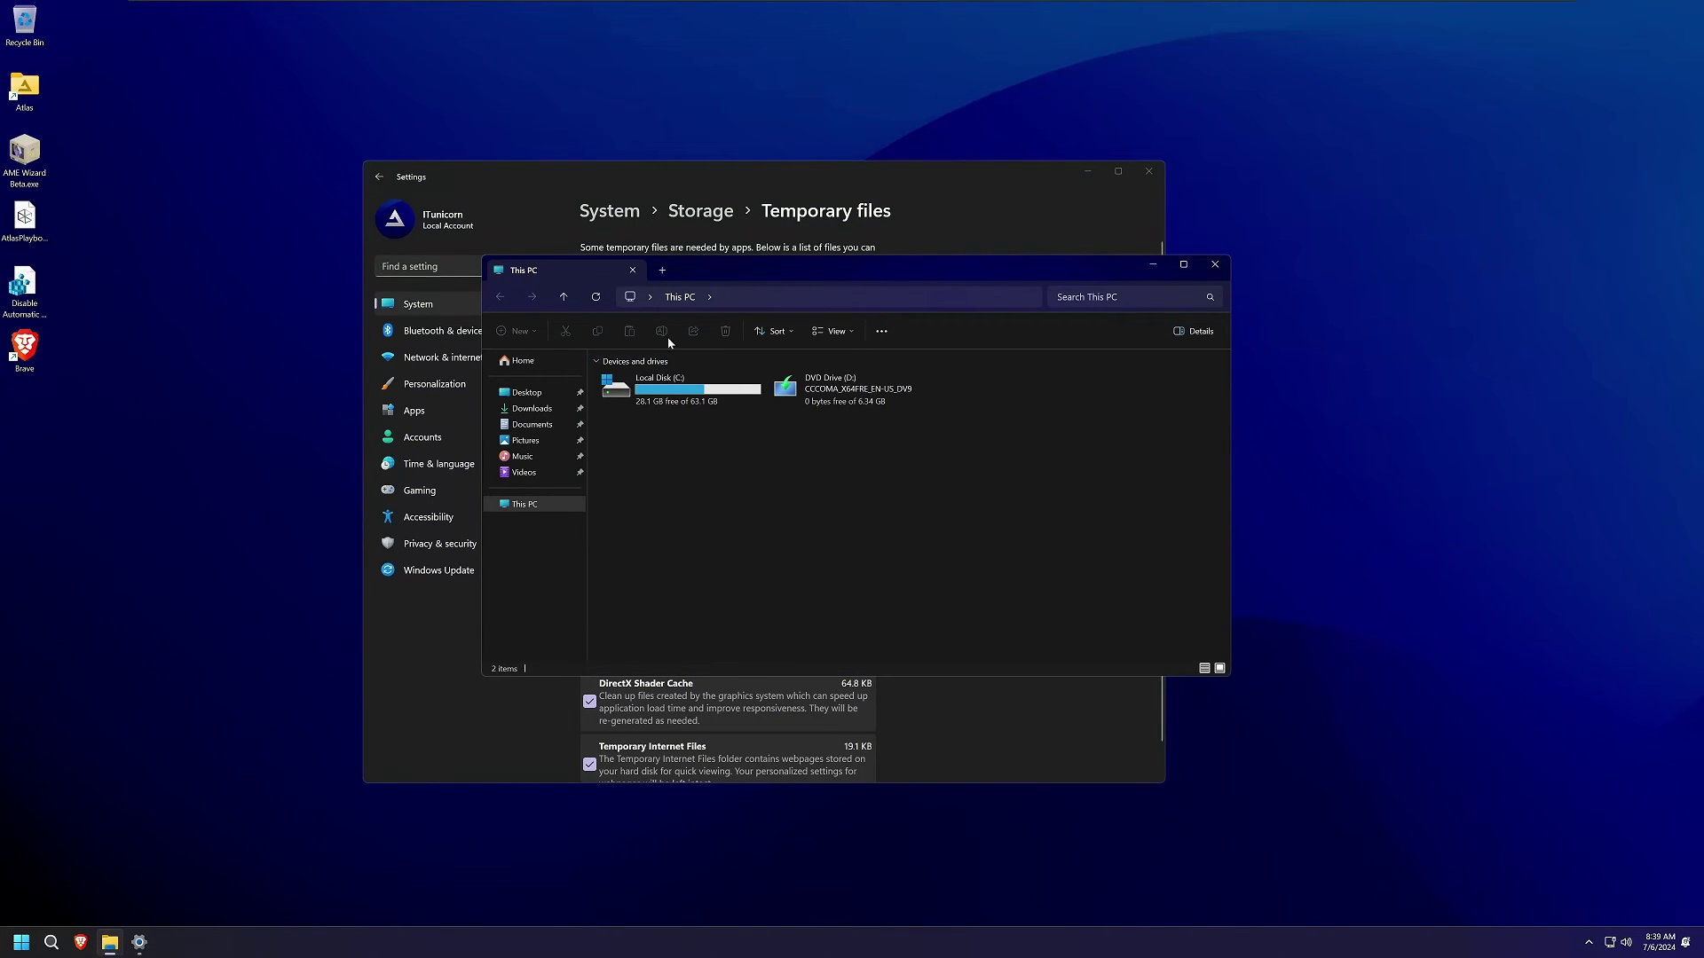
{"action": "double_click", "coordinate": [675, 390]}
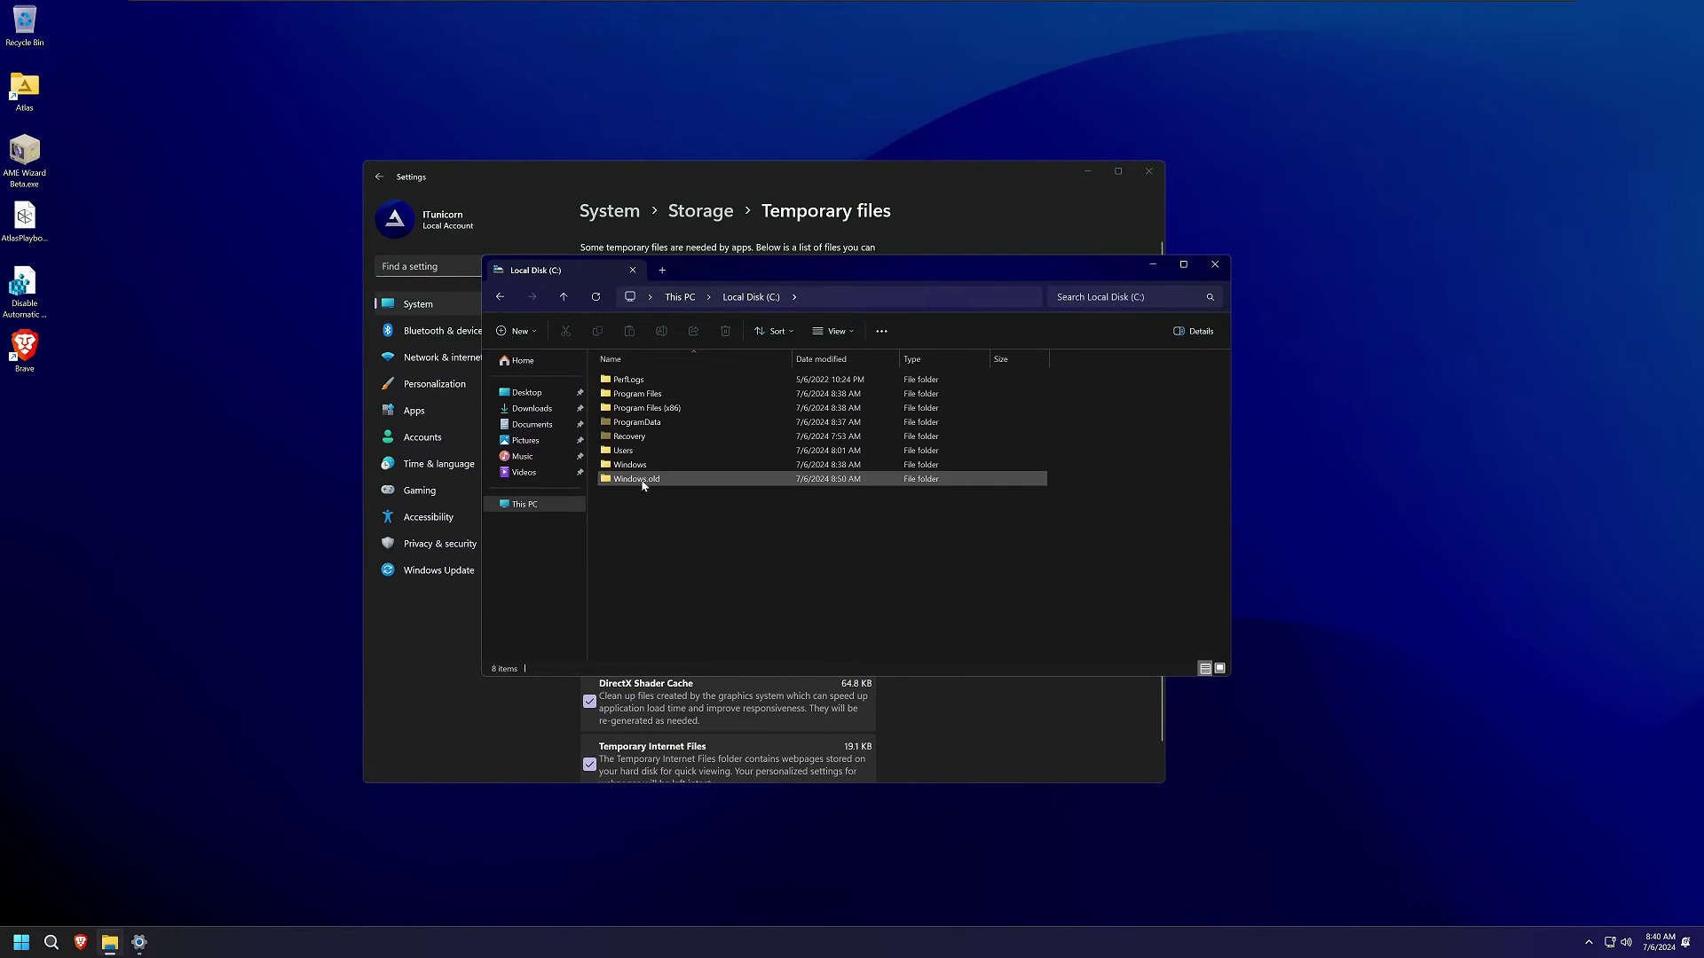
{"action": "left_click", "coordinate": [1215, 264]}
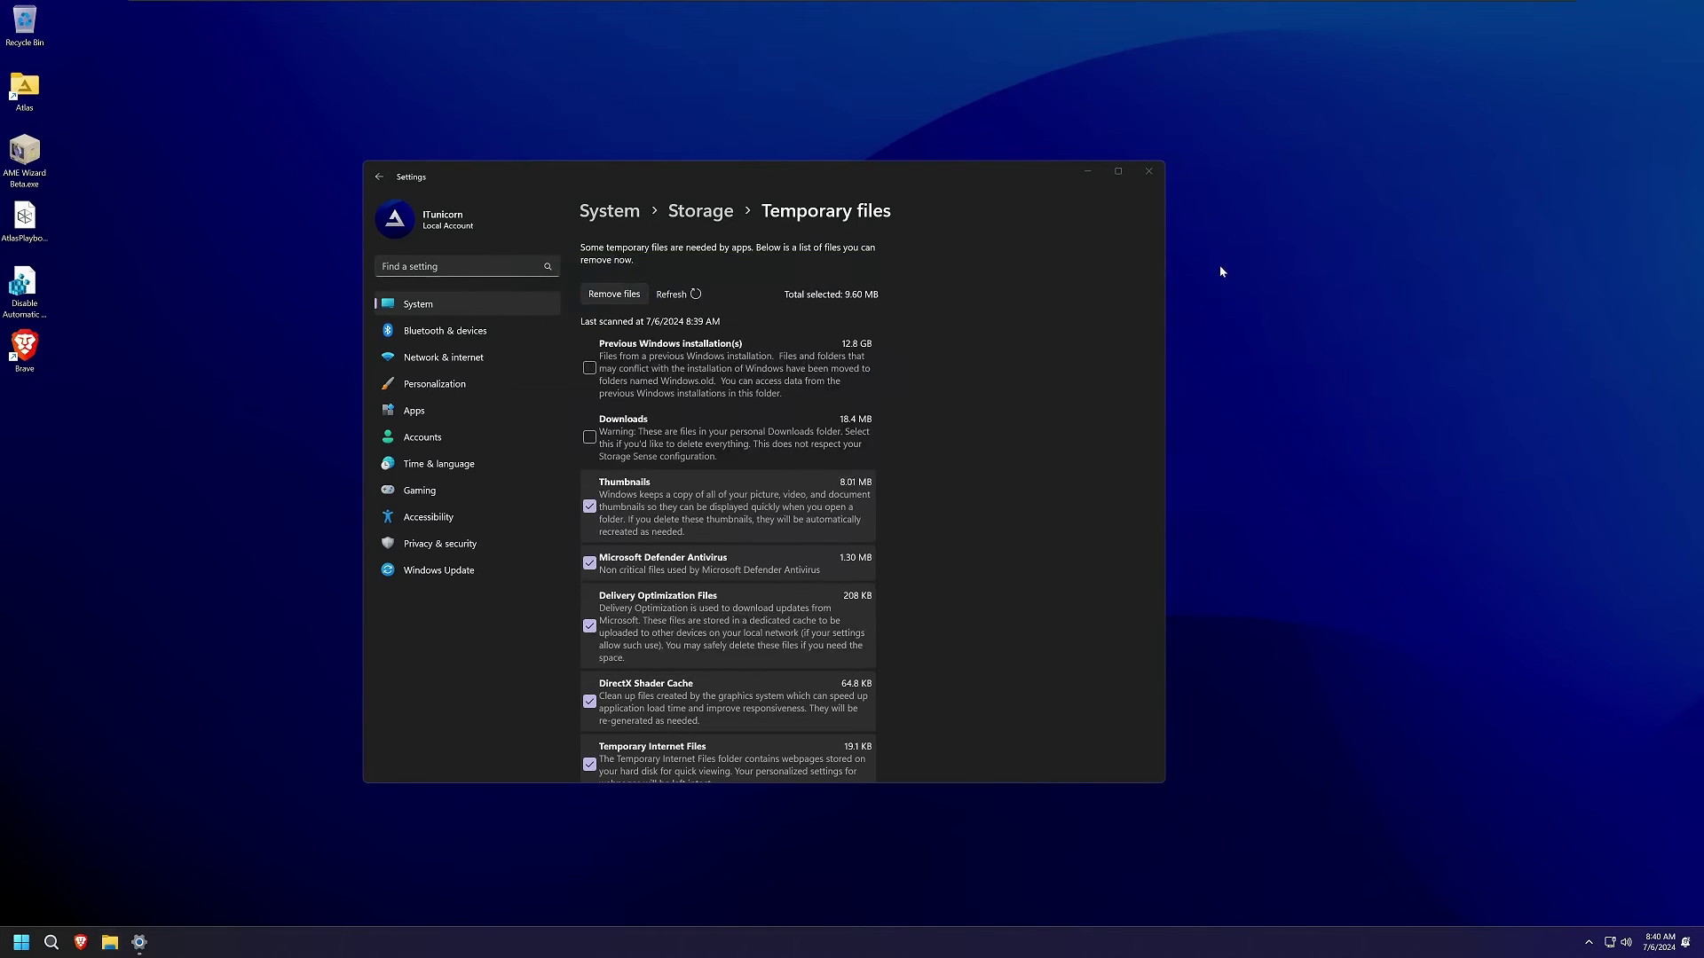
Remove Previous Windows installation(s), 12.8 GB, with Thumbnails, Delivery Optimization and DirectX cache excluded
{"action": "left_click", "coordinate": [589, 369]}
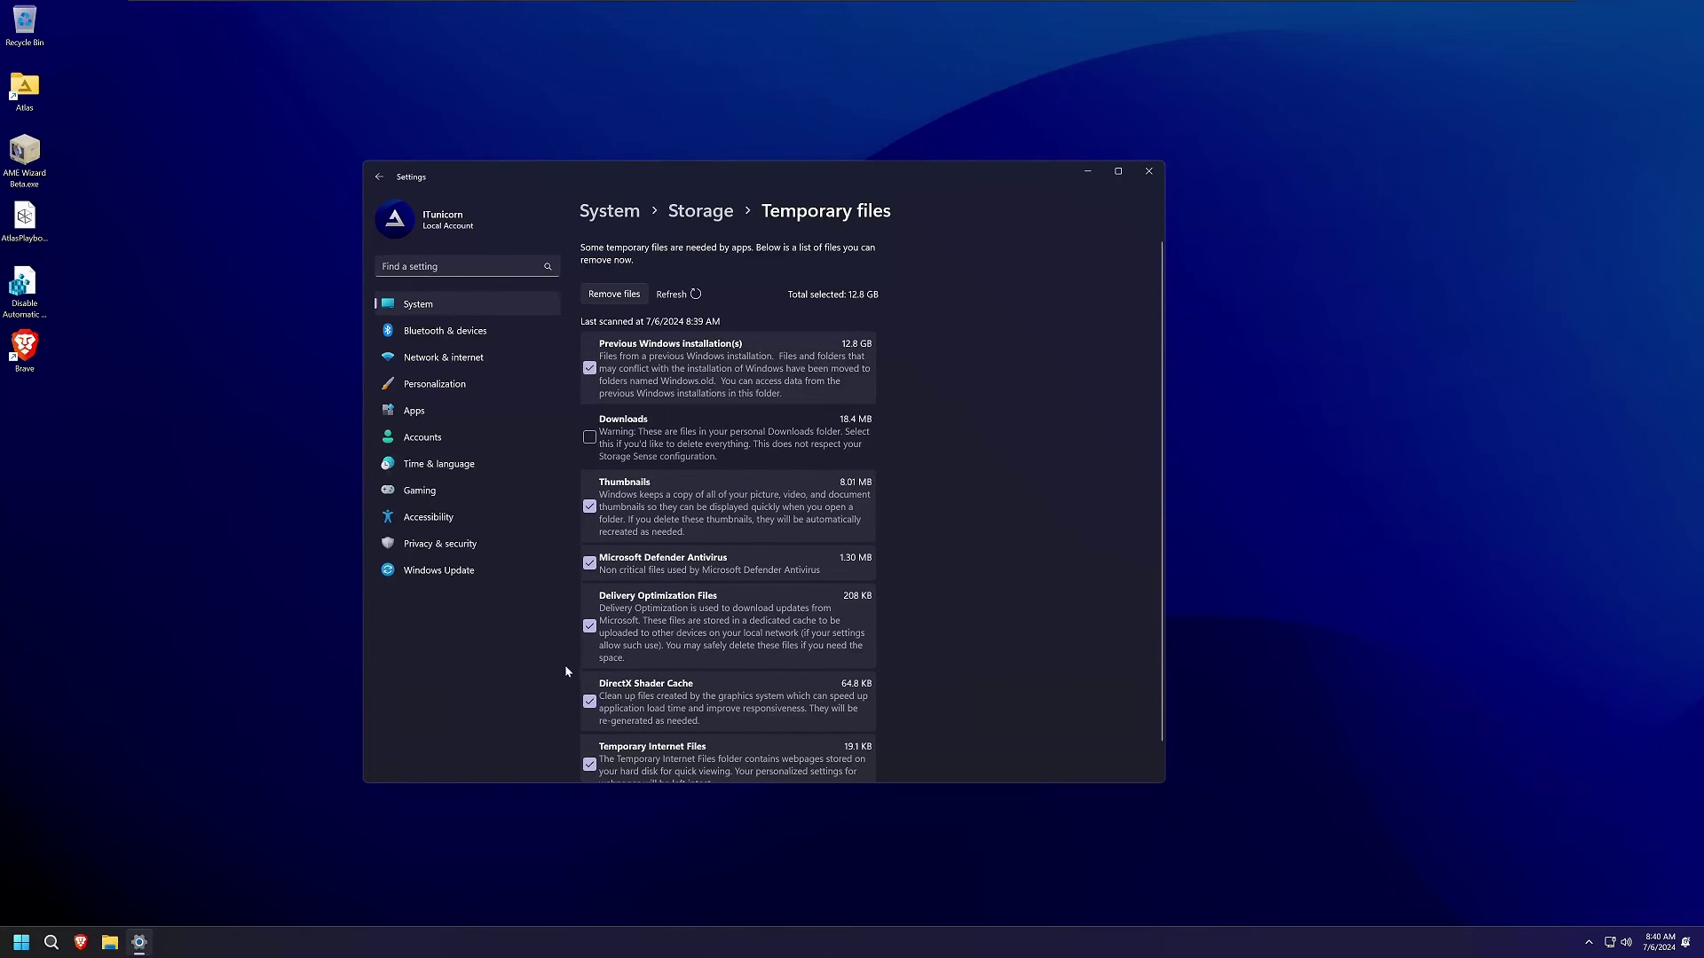
{"action": "scroll", "coordinate": [571, 705], "scroll_direction": "down", "scroll_amount": 1}
{"action": "left_click", "coordinate": [589, 472]}
{"action": "left_click", "coordinate": [590, 592]}
{"action": "left_click", "coordinate": [589, 667]}
{"action": "scroll", "coordinate": [607, 360], "scroll_direction": "up", "scroll_amount": 1}
{"action": "left_click", "coordinate": [614, 294]}
{"action": "left_click", "coordinate": [707, 512]}
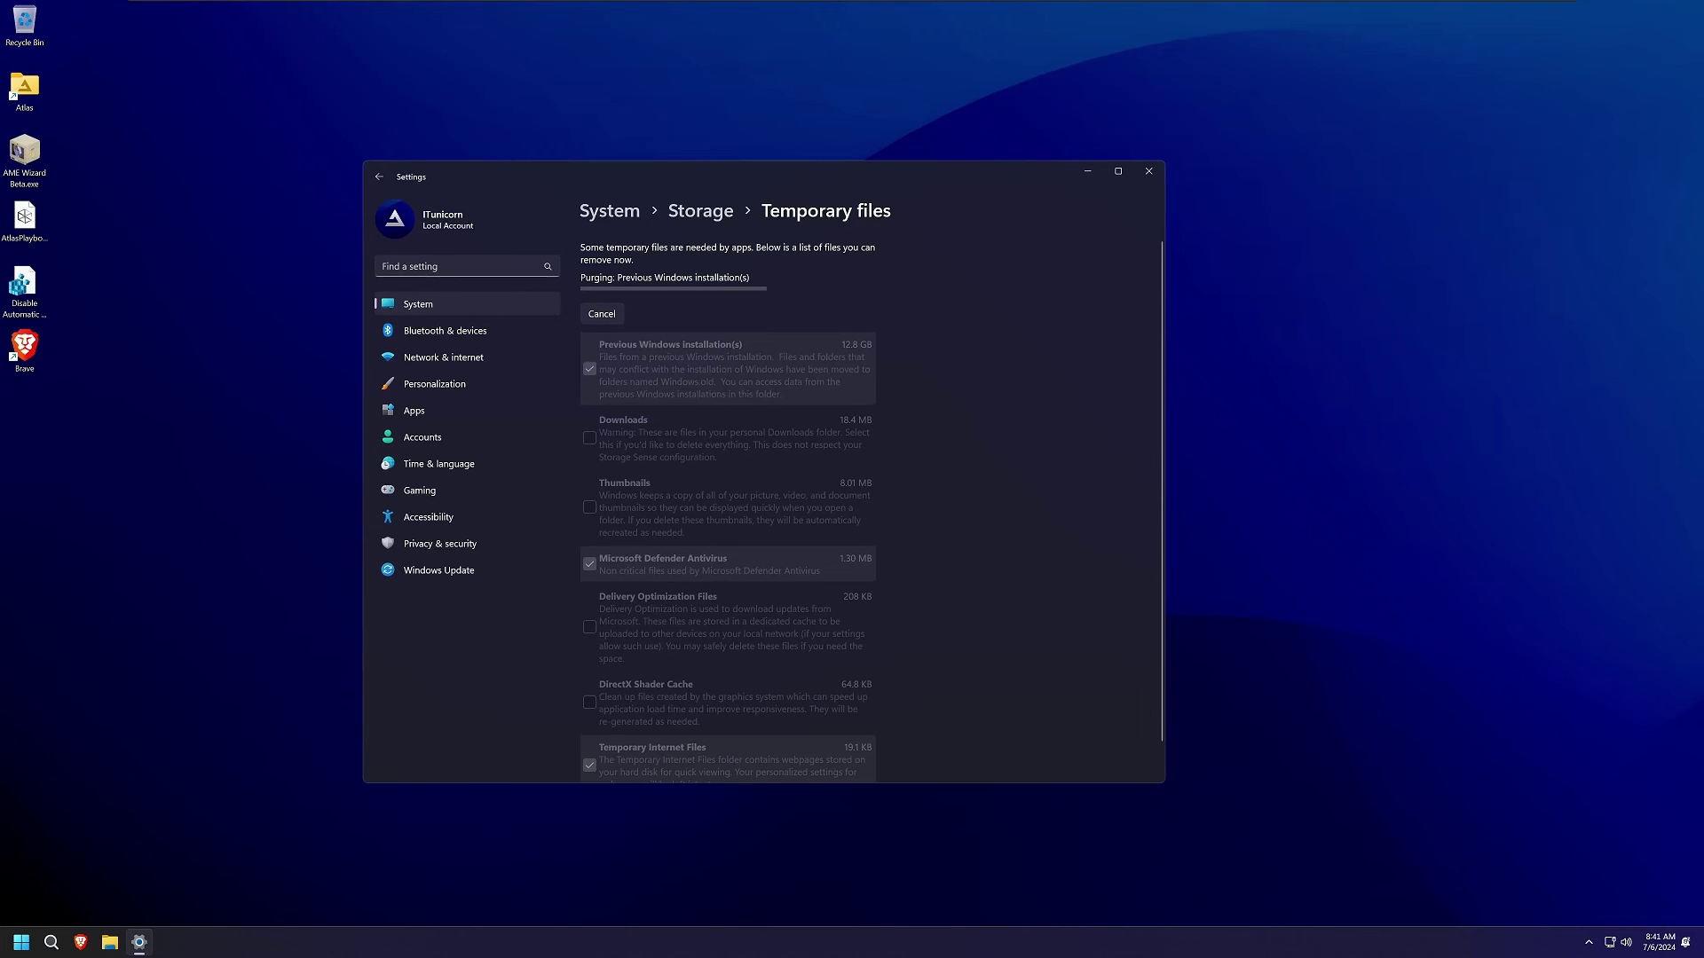
{"action": "left_click", "coordinate": [1148, 171]}
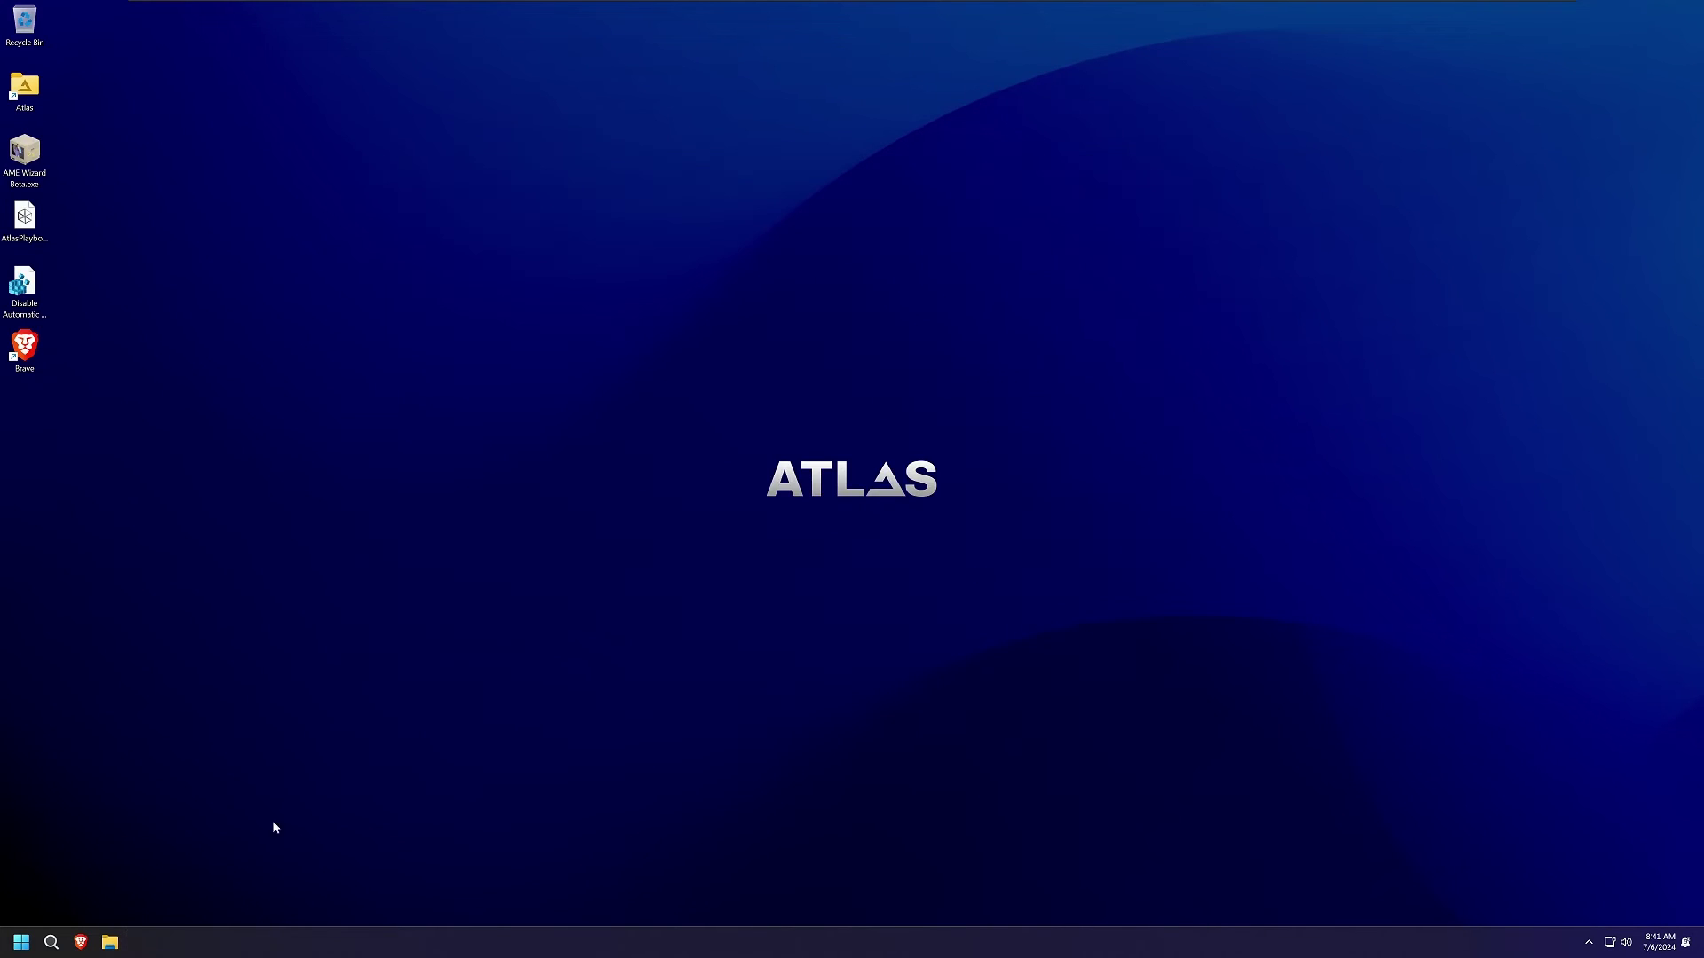
{"action": "left_click", "coordinate": [111, 942]}
{"action": "double_click", "coordinate": [689, 399]}
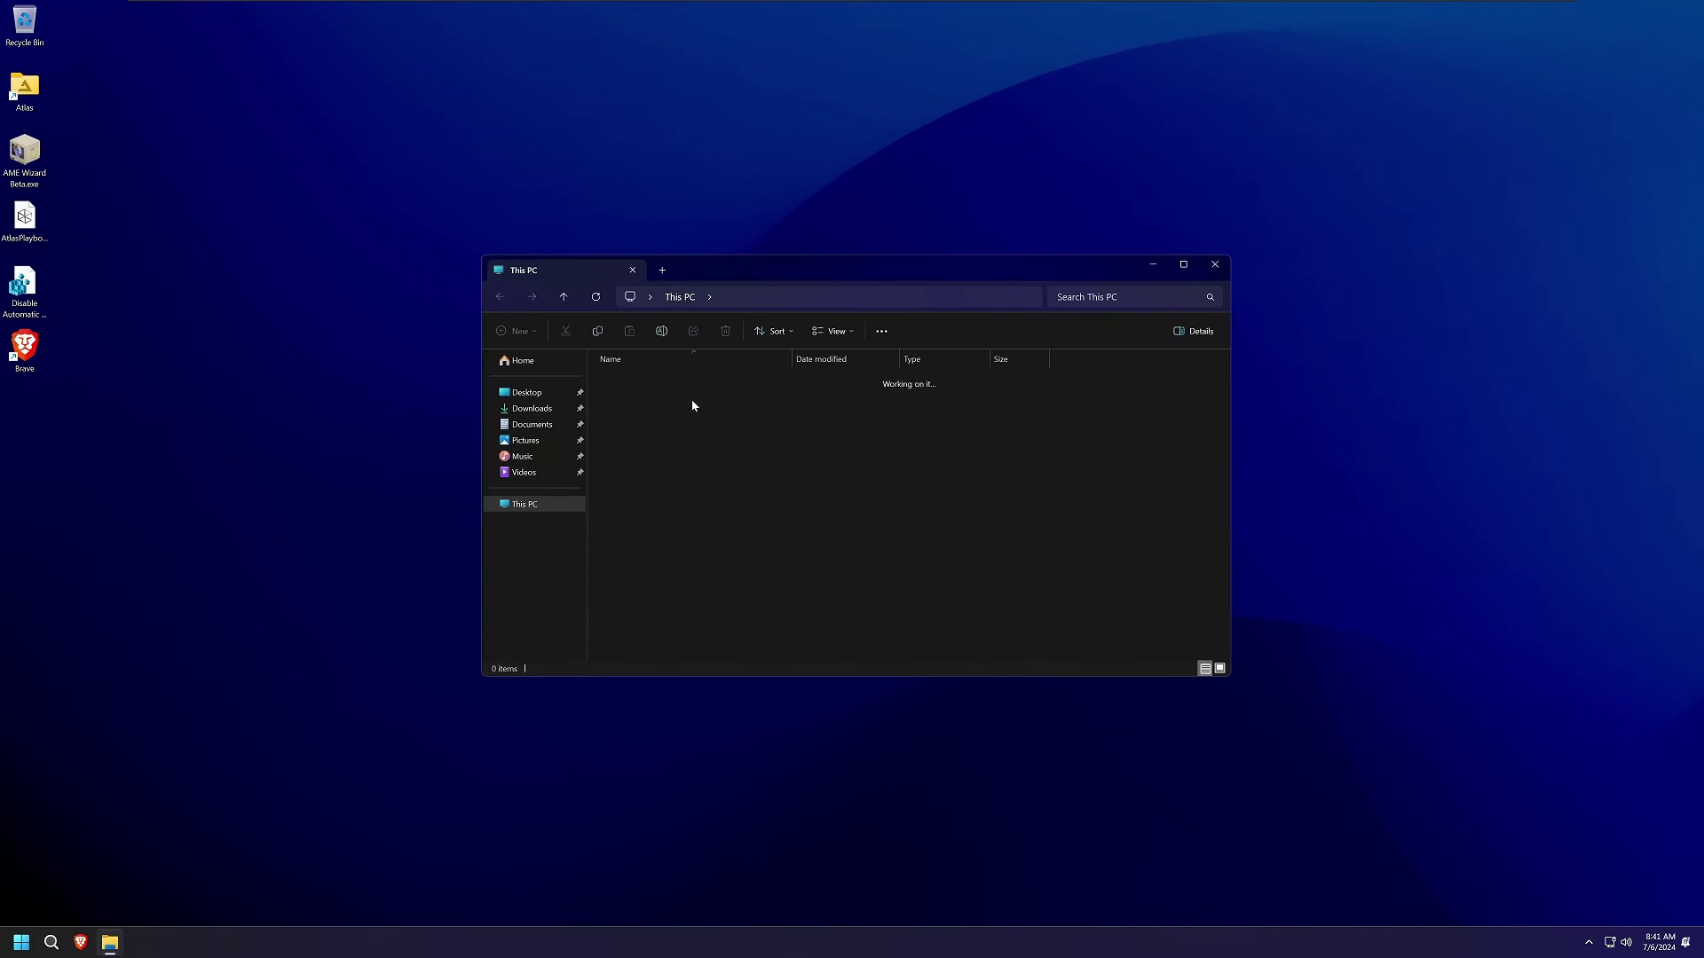
{"action": "left_click", "coordinate": [1217, 266]}
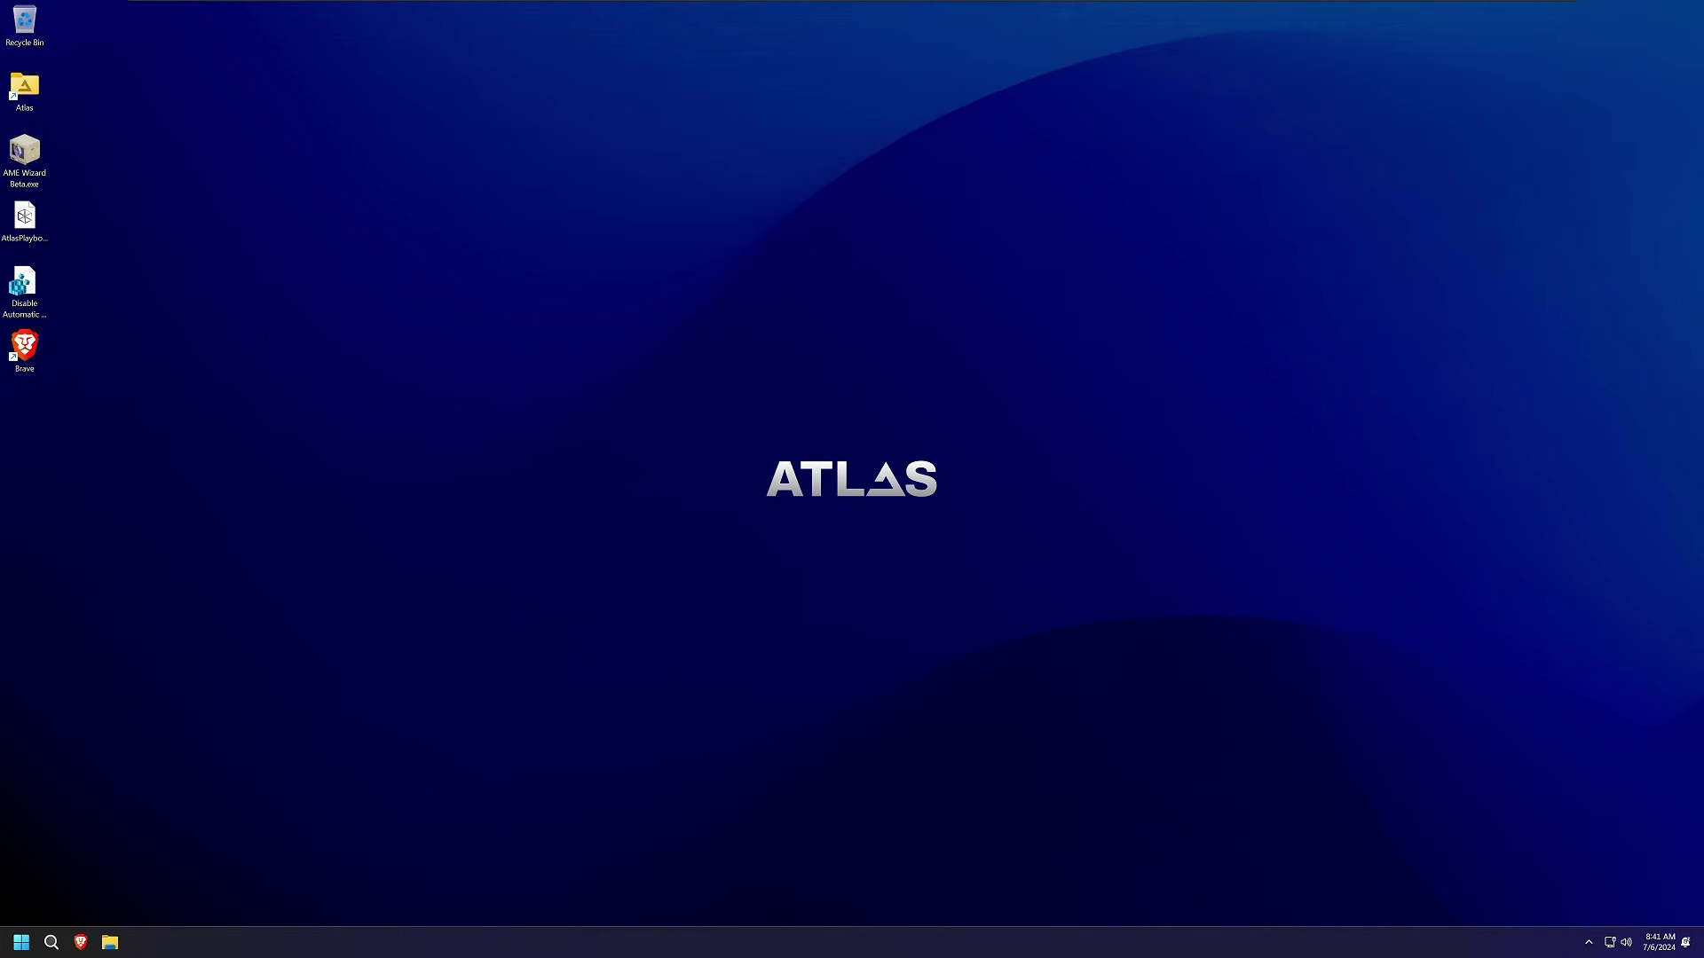
Find the Windows Update settings through Start search and check for updates
{"action": "left_click", "coordinate": [17, 949]}
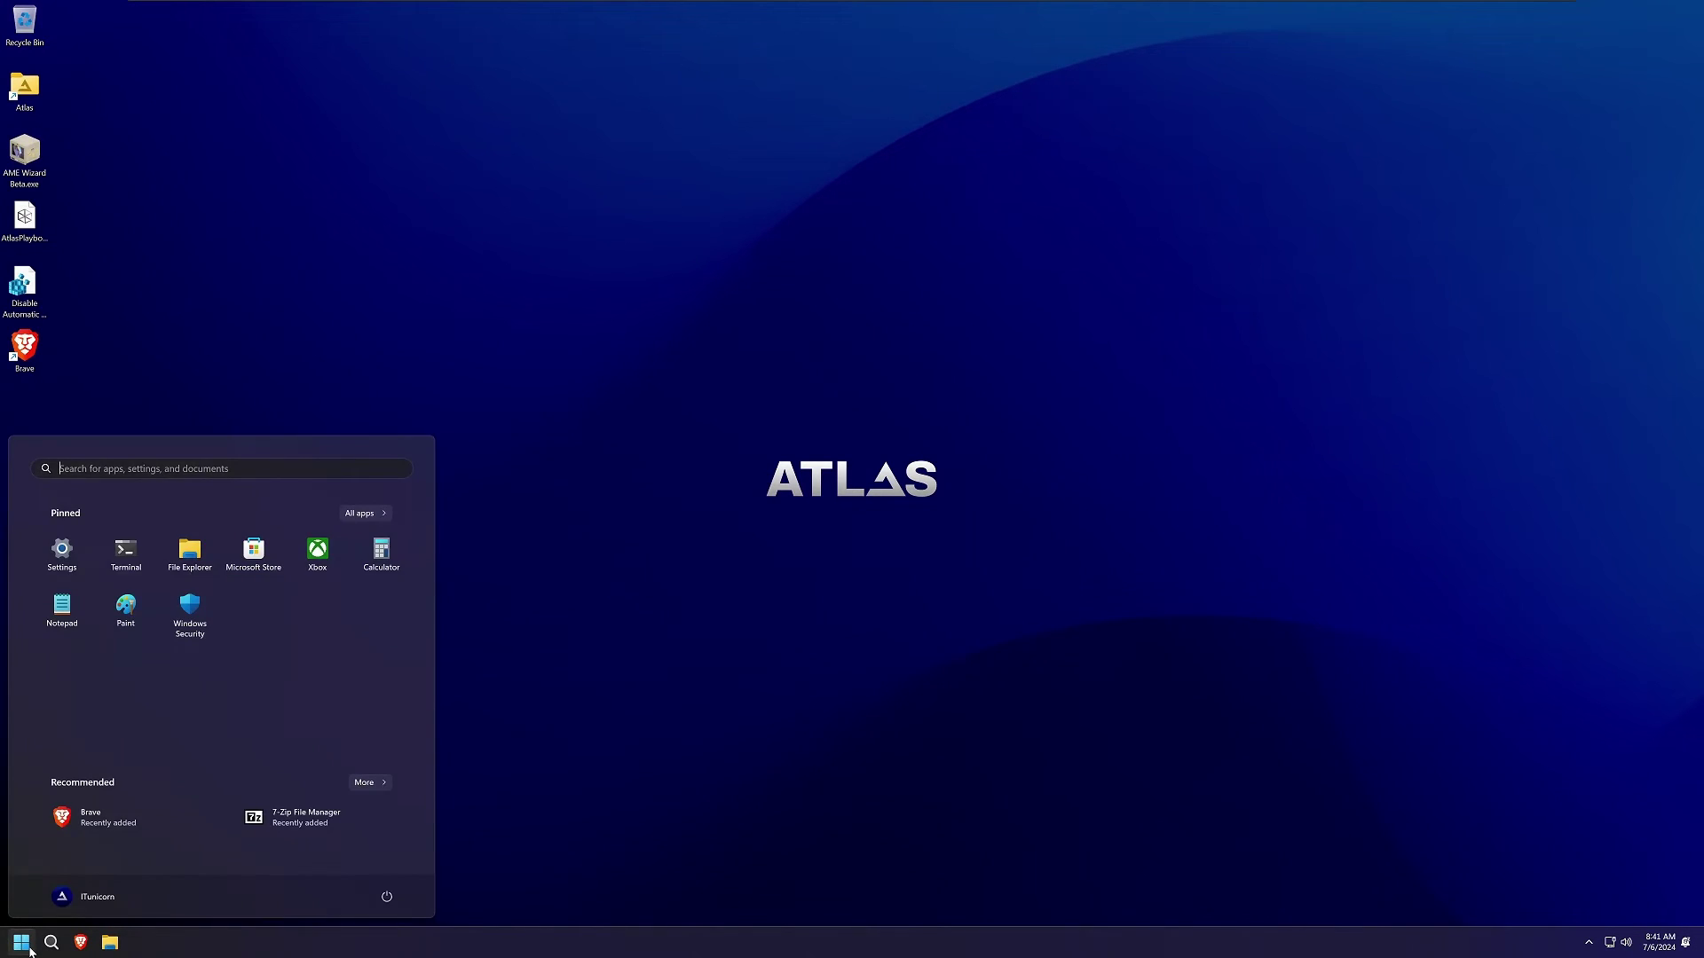
{"action": "type", "text": "windows"}
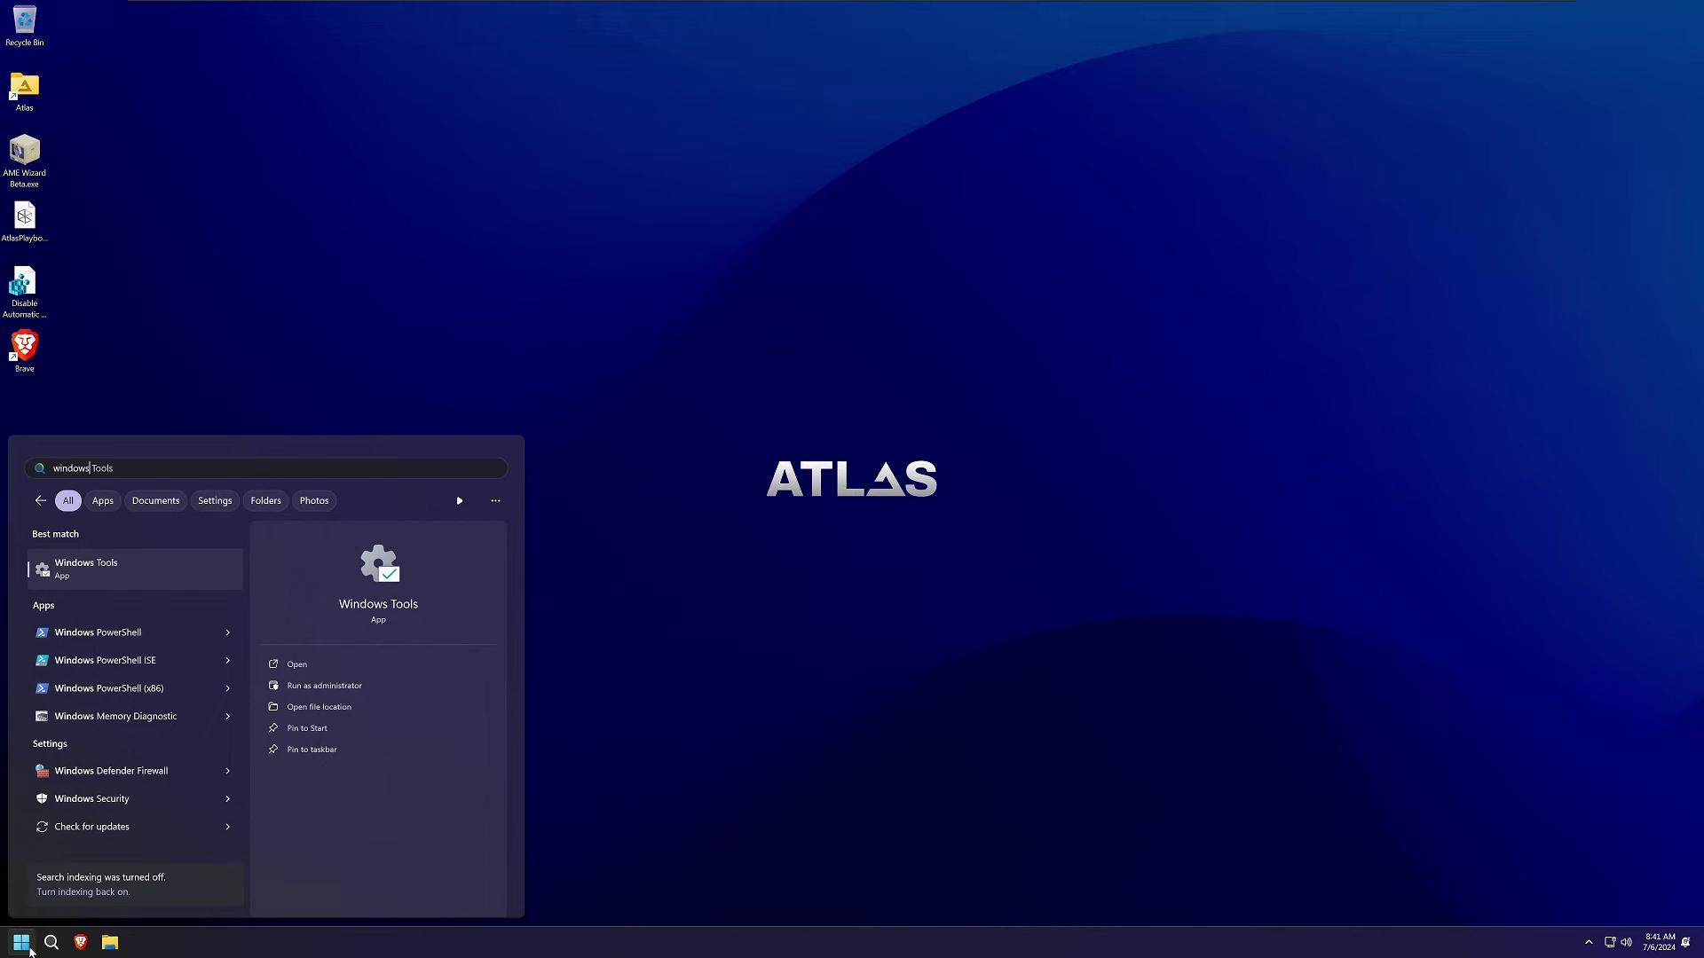
{"action": "type", "text": " up"}
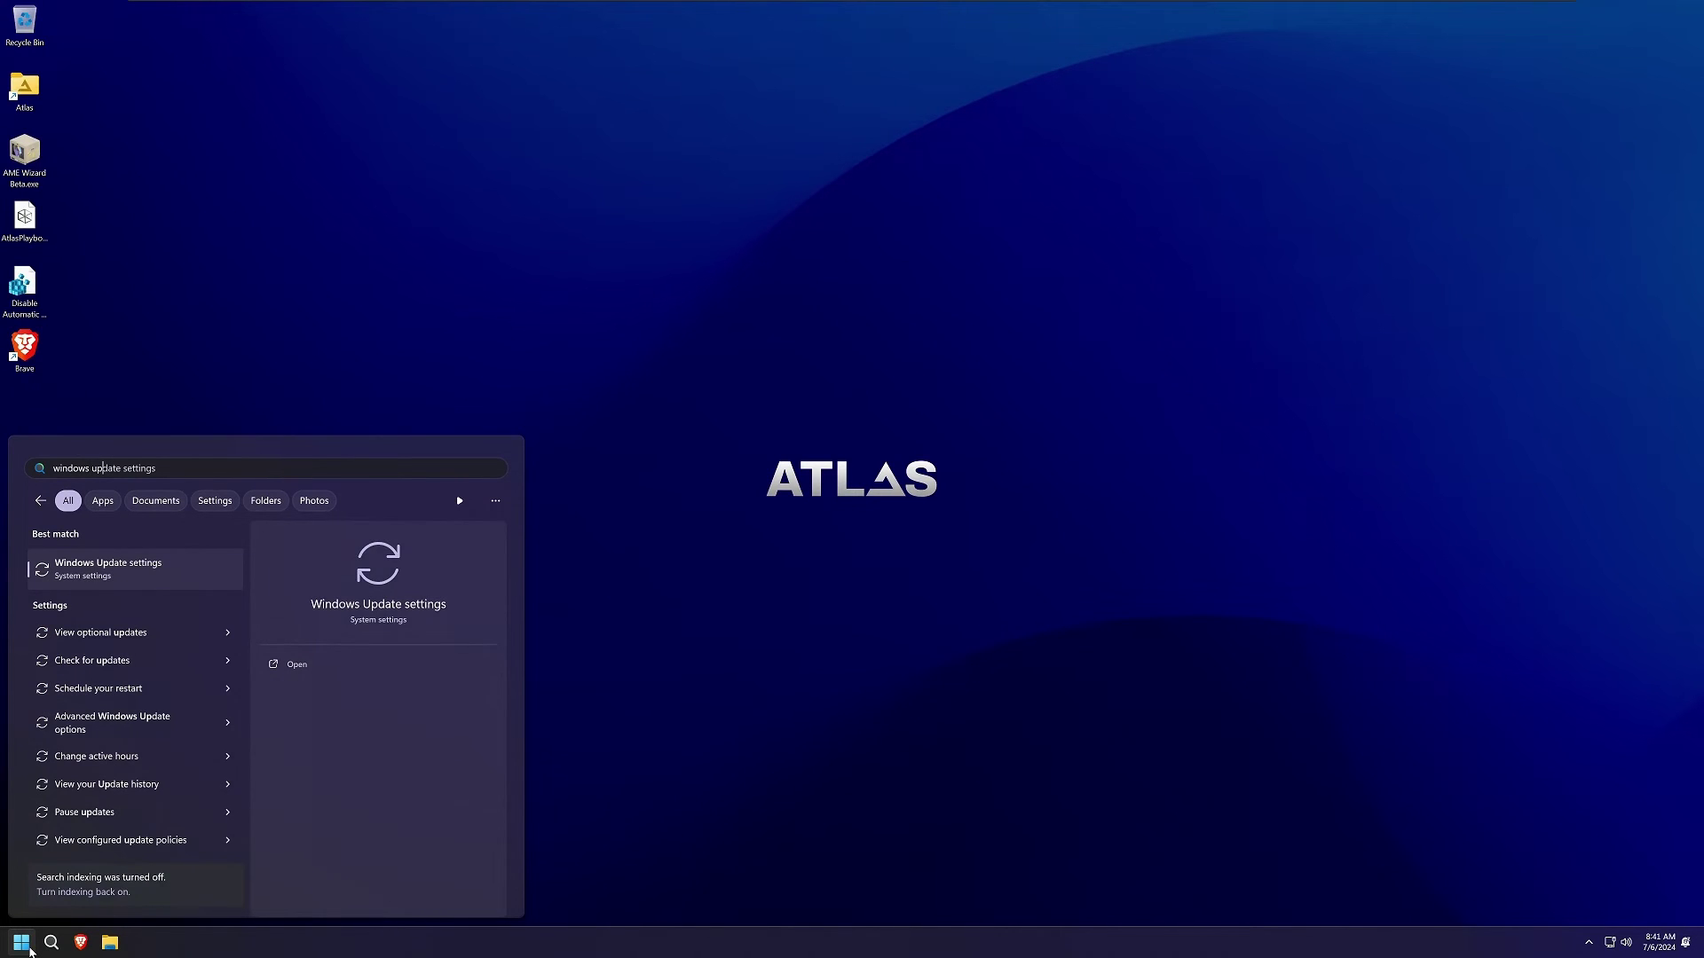
{"action": "left_click", "coordinate": [108, 569]}
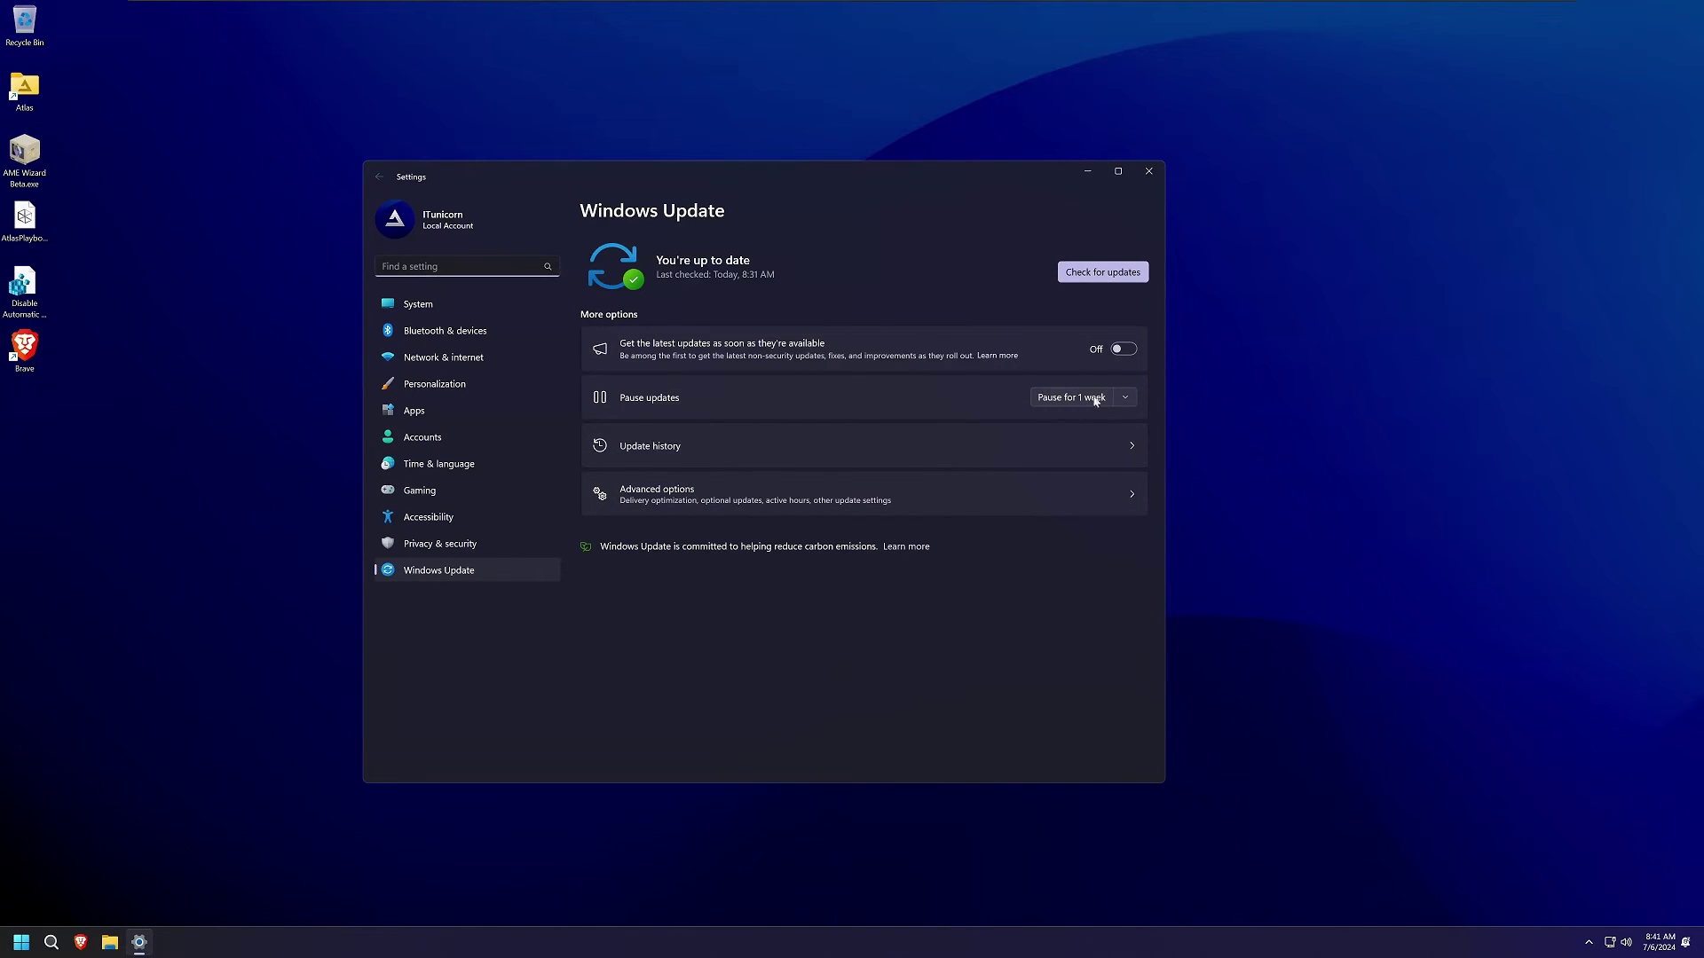
{"action": "left_click", "coordinate": [1108, 277]}
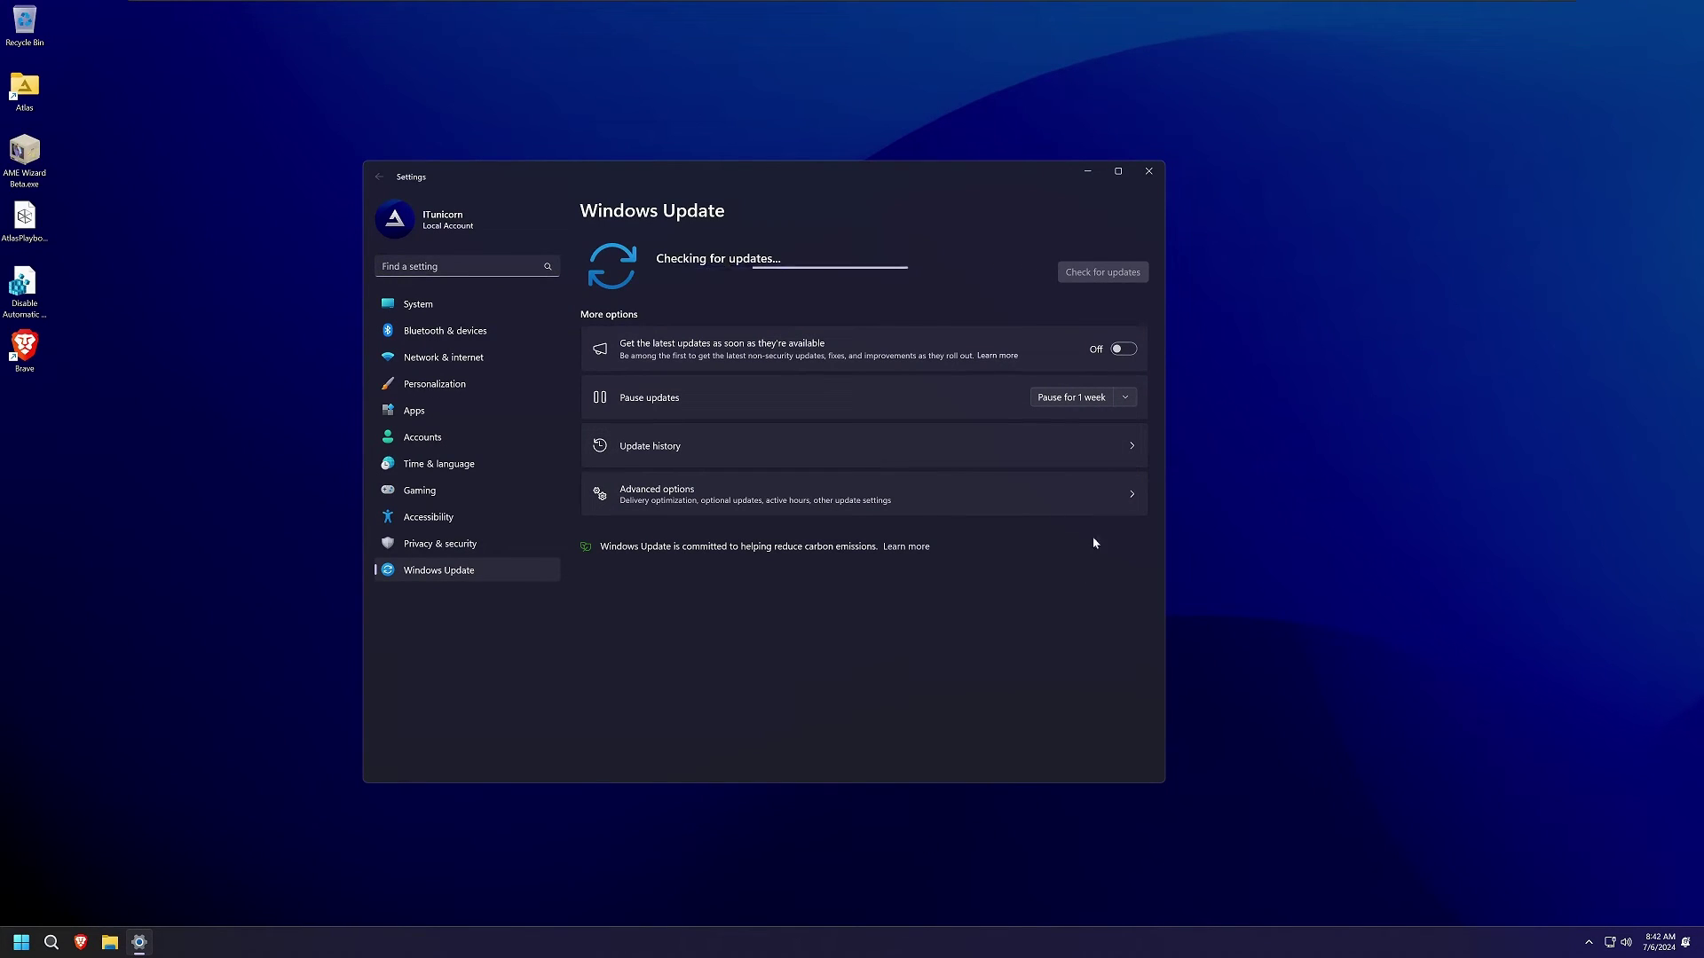
Review the optional driver updates under Advanced options, then return to Windows Update
{"action": "left_click", "coordinate": [1115, 494]}
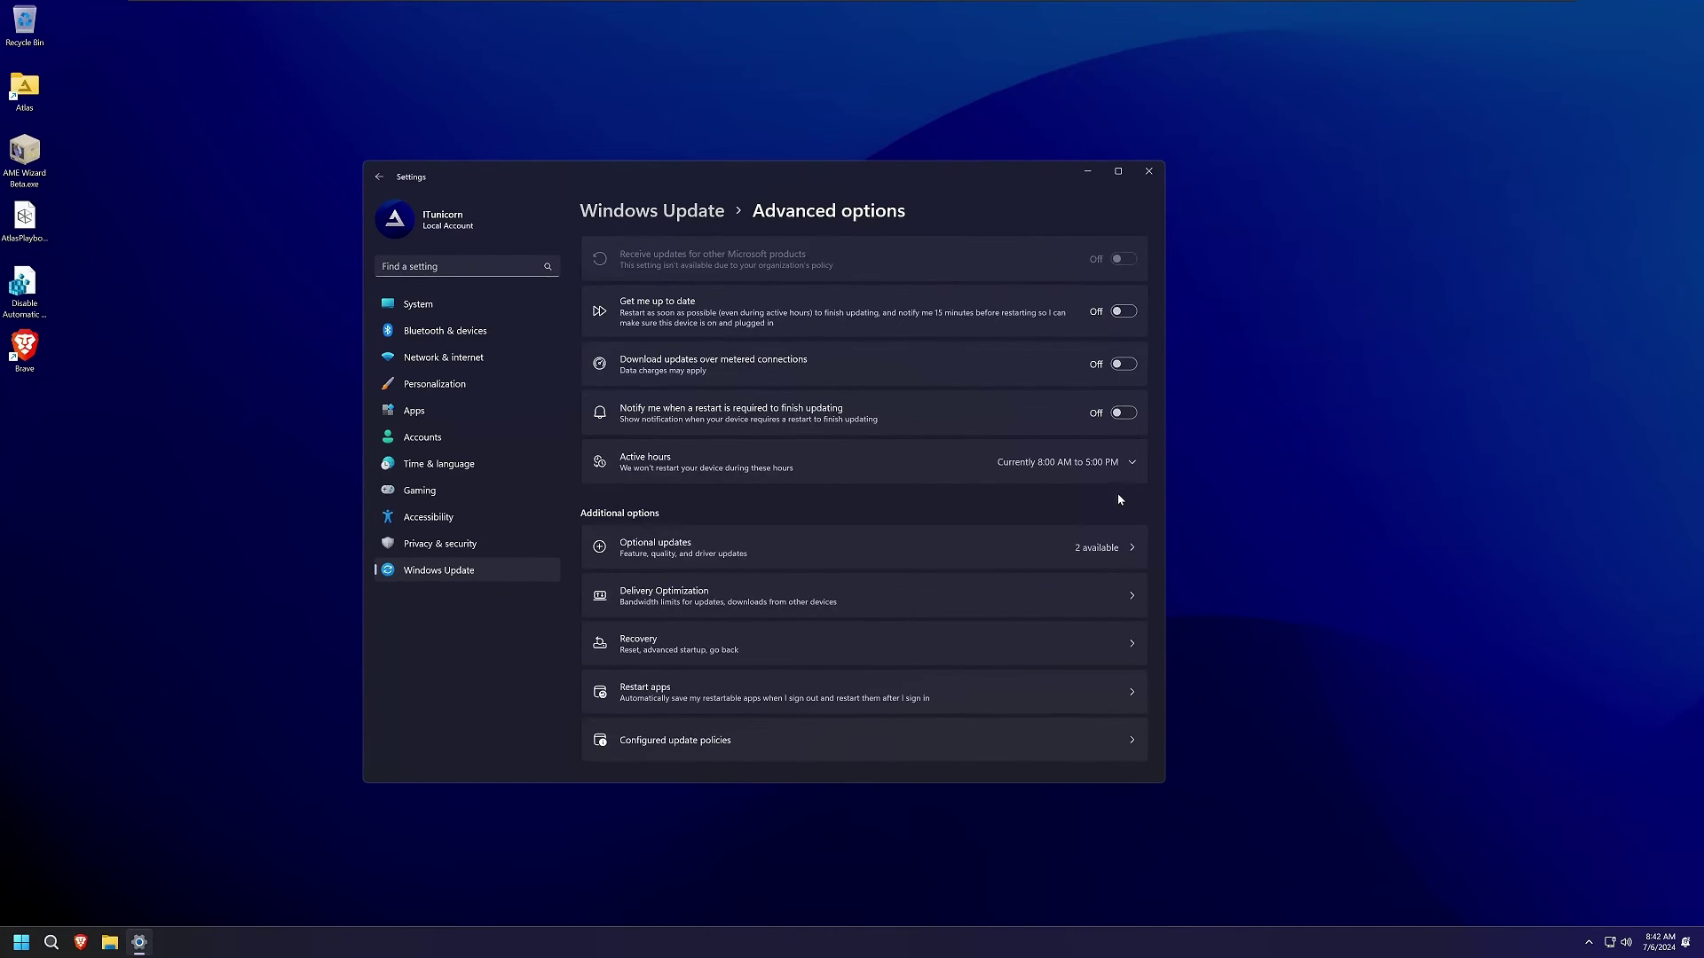
{"action": "left_click", "coordinate": [1133, 551]}
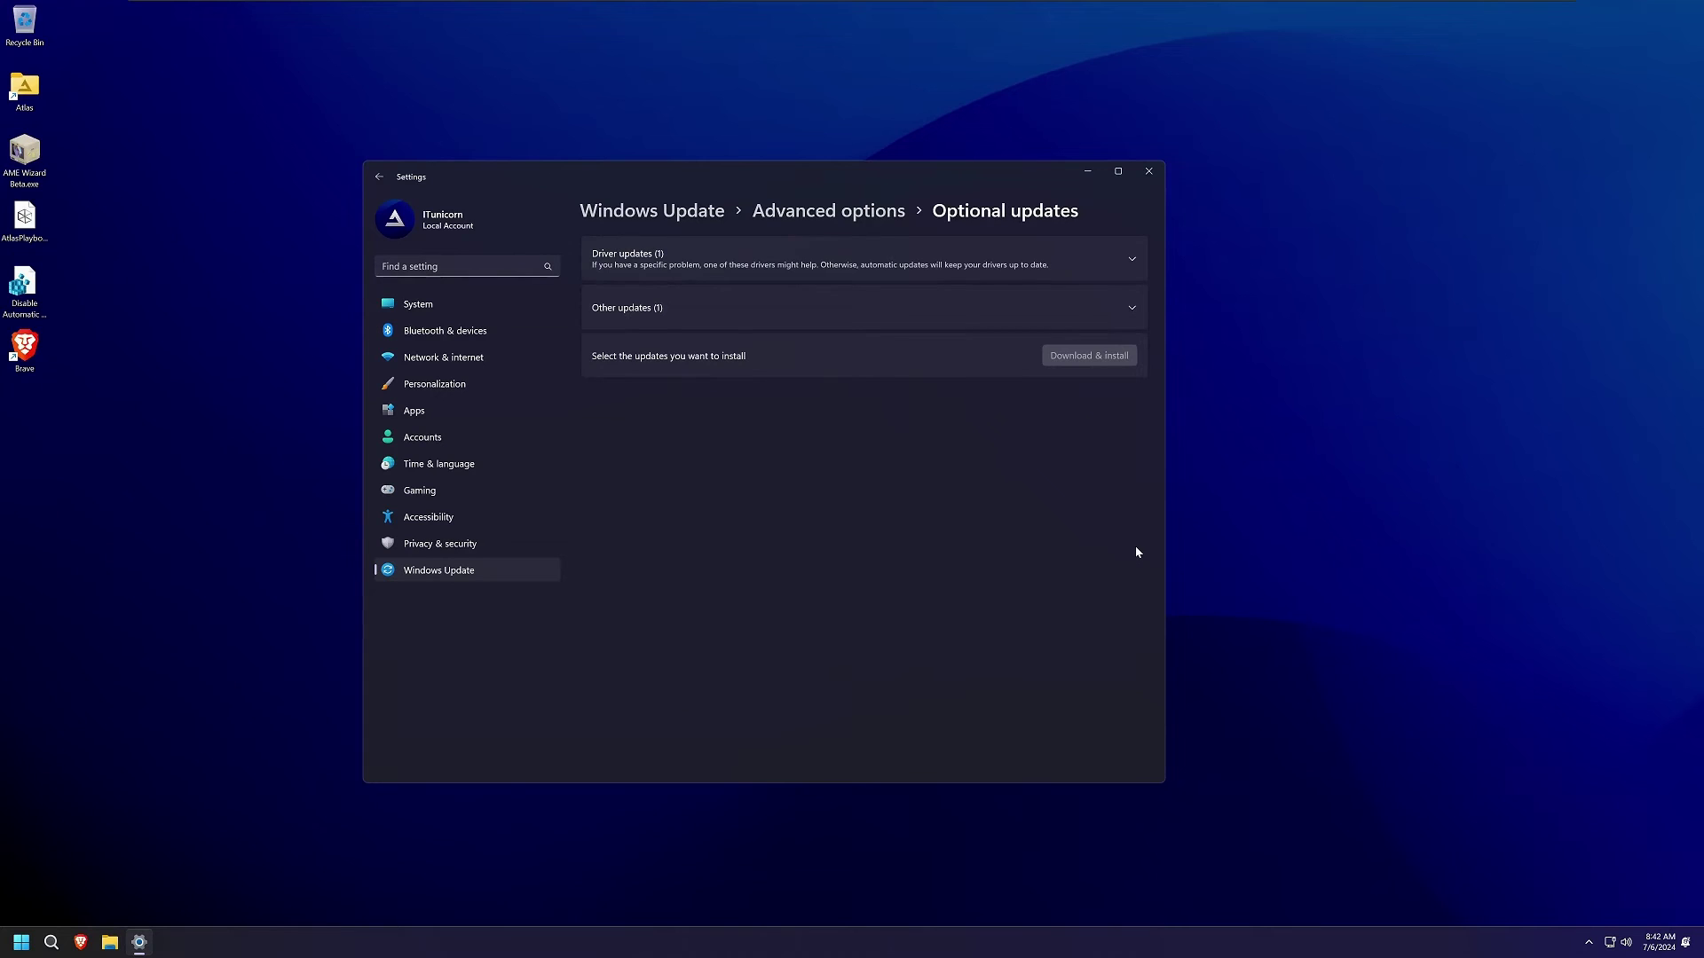
{"action": "left_click", "coordinate": [737, 270]}
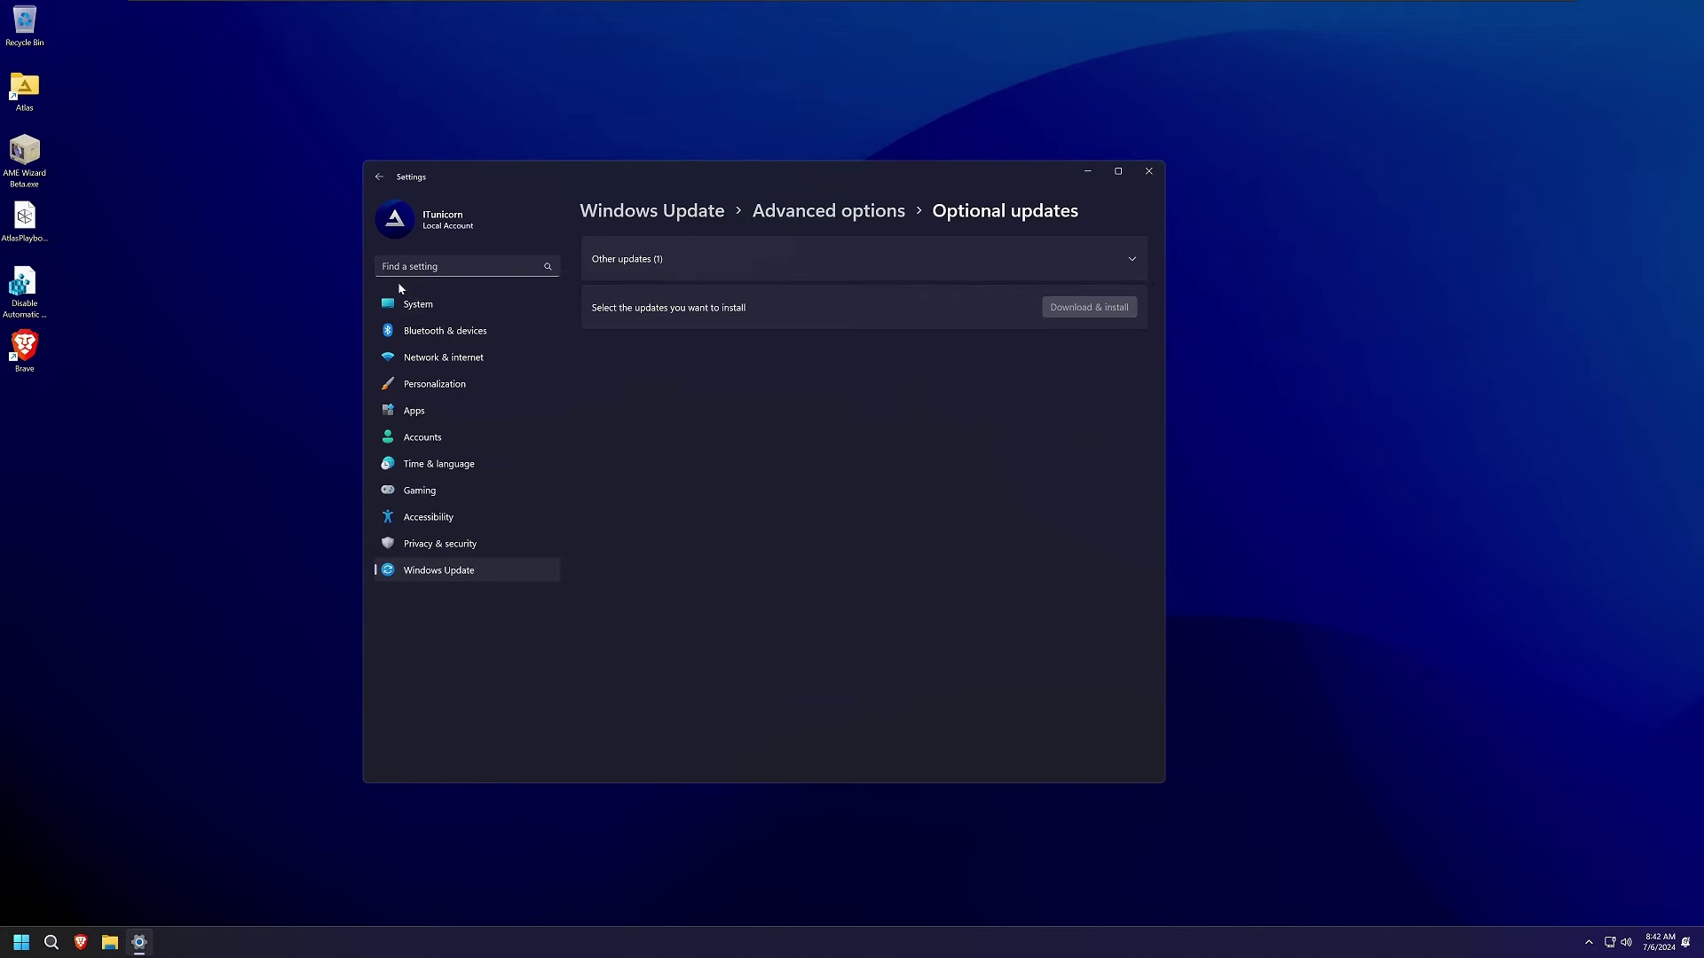
{"action": "left_click", "coordinate": [427, 574]}
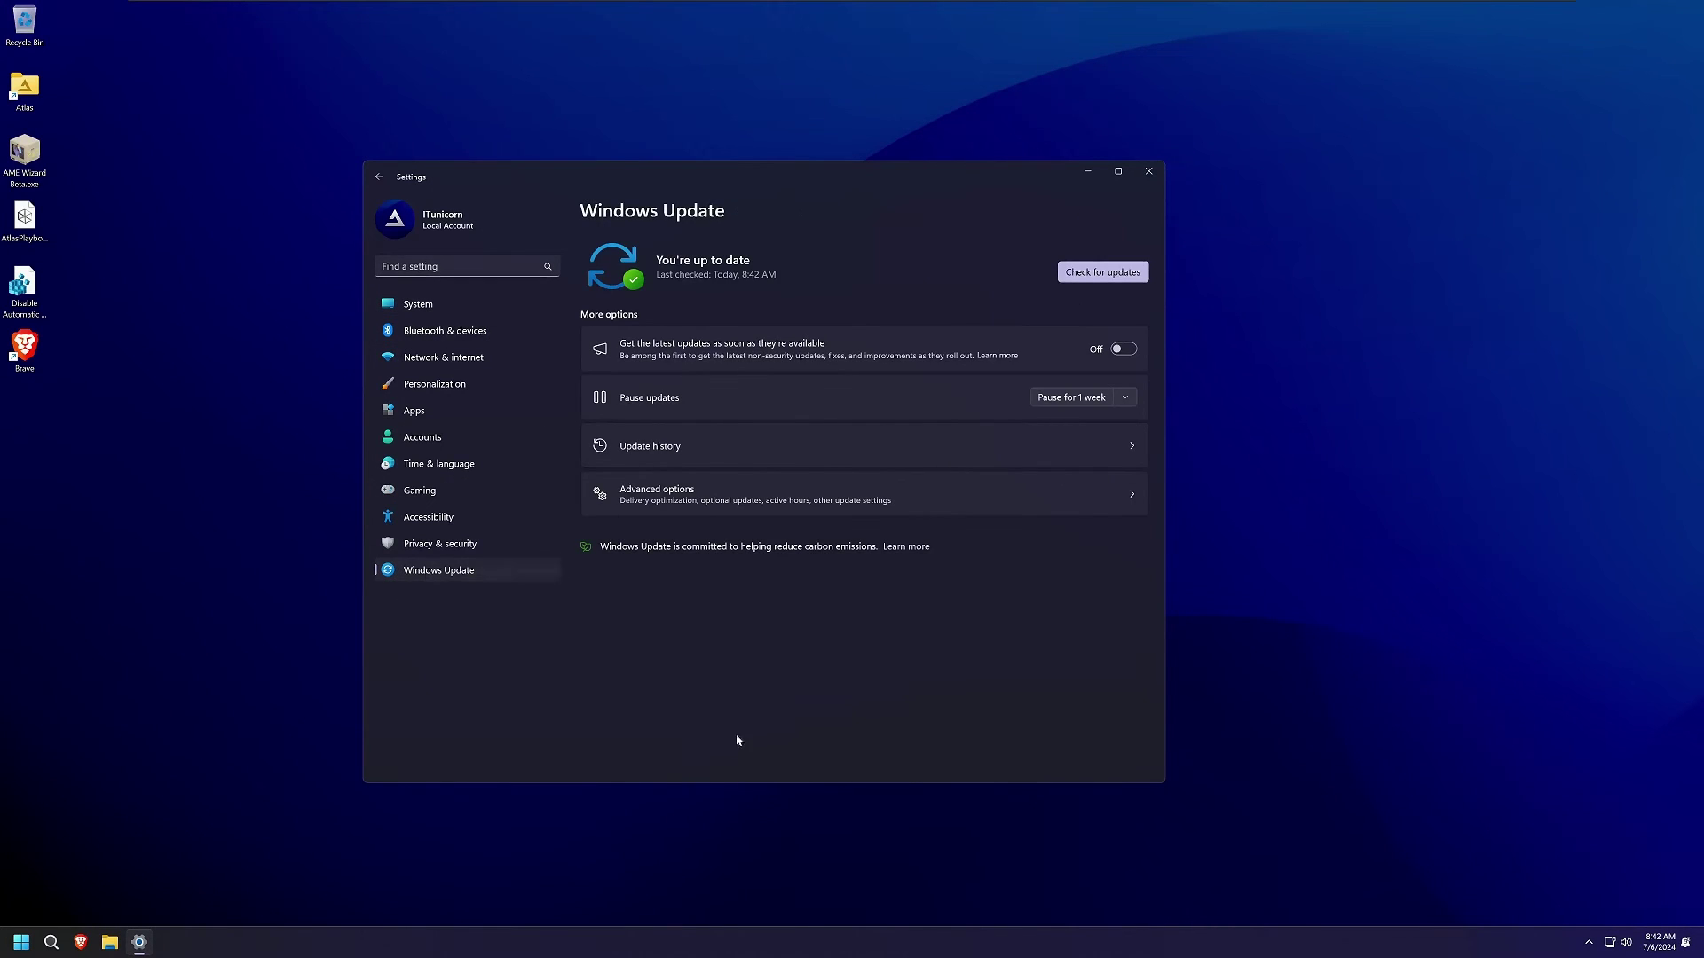
Close Settings and bring up the Start quick menu's power options
{"action": "left_click", "coordinate": [1148, 172]}
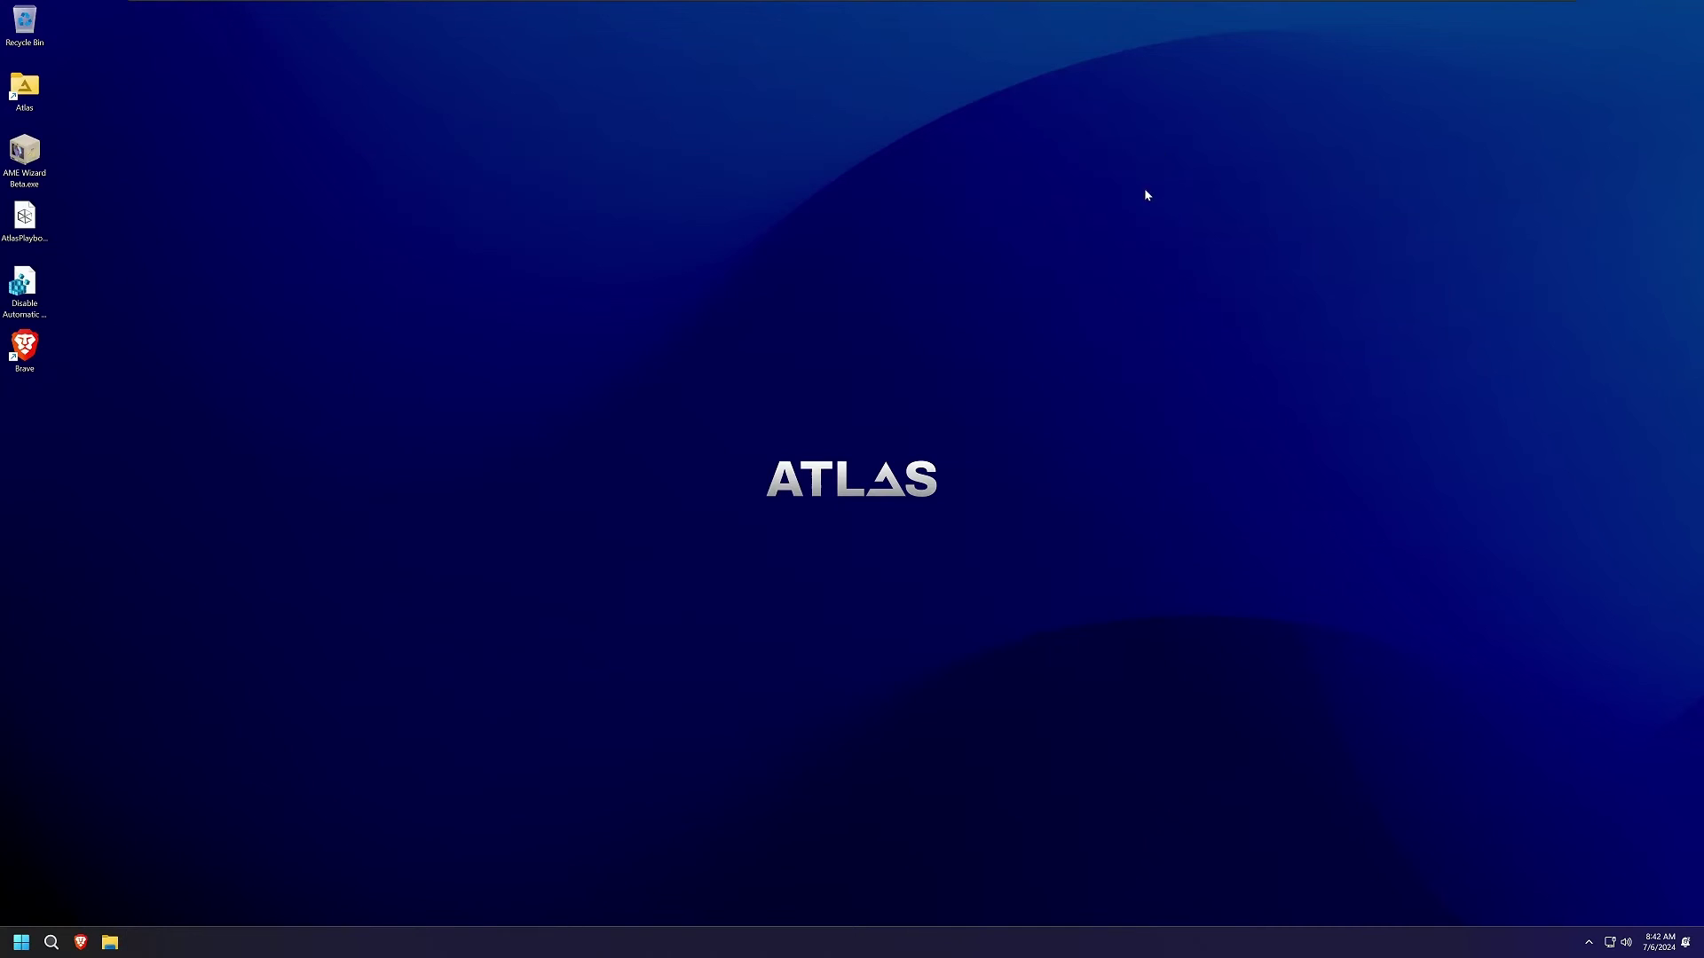
{"action": "right_click", "coordinate": [13, 941]}
{"action": "mouse_move", "coordinate": [90, 897]}
{"action": "right_click", "coordinate": [641, 954]}
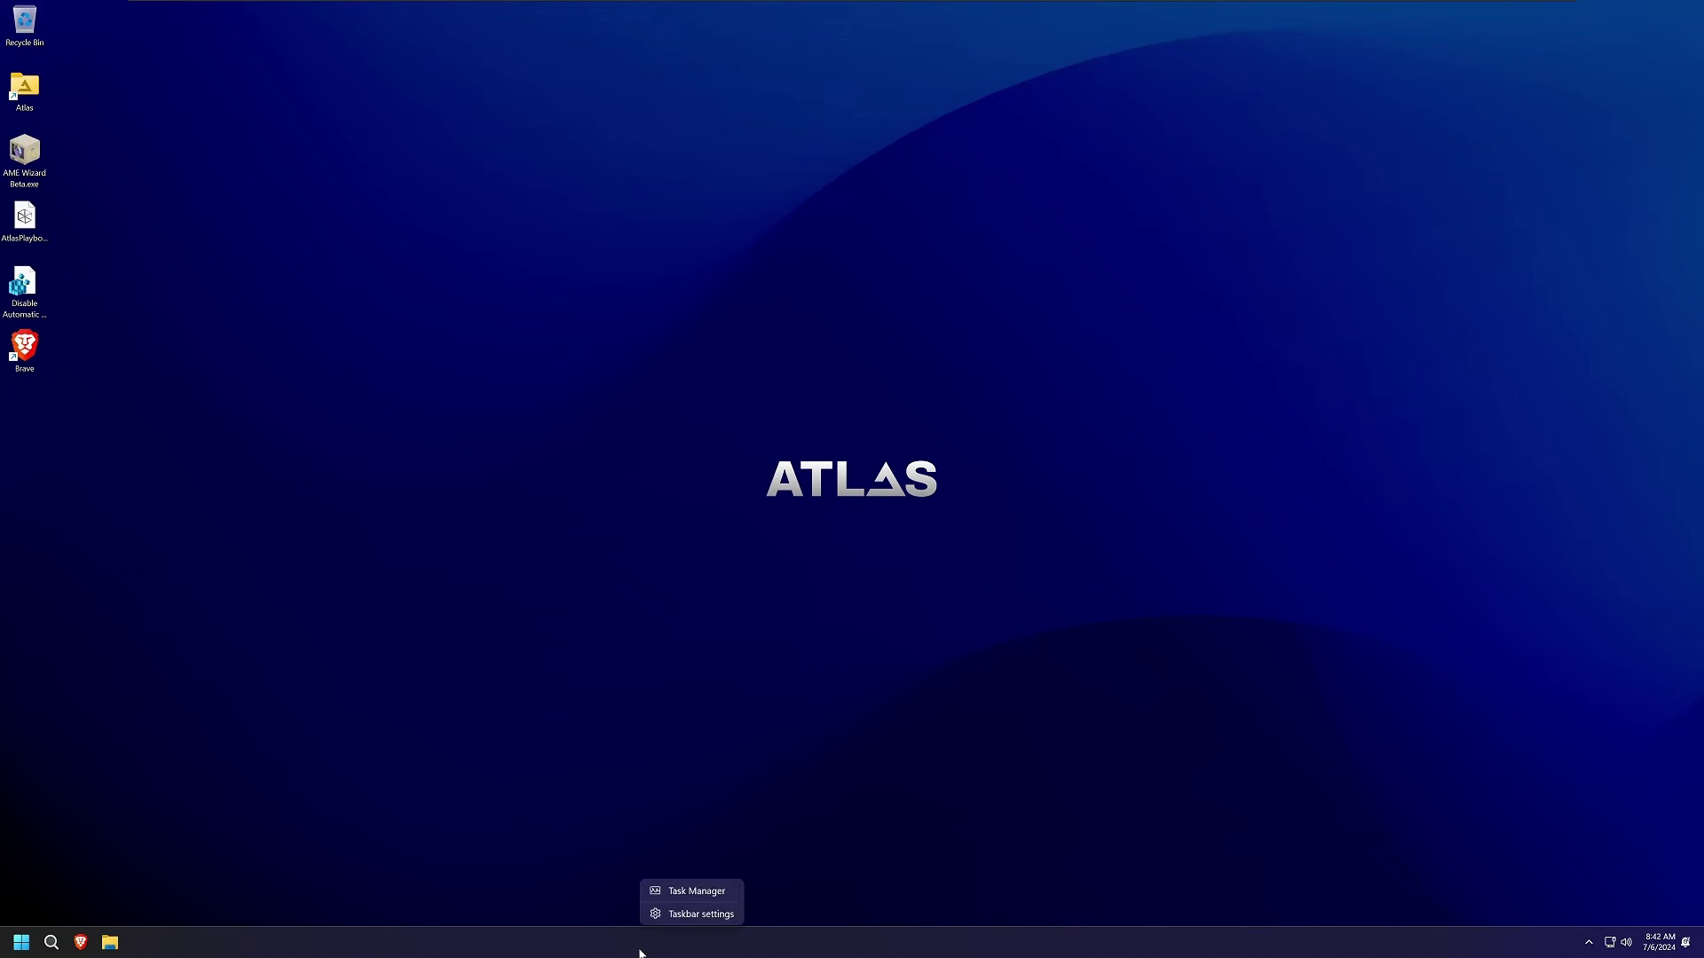
{"action": "left_click", "coordinate": [685, 891]}
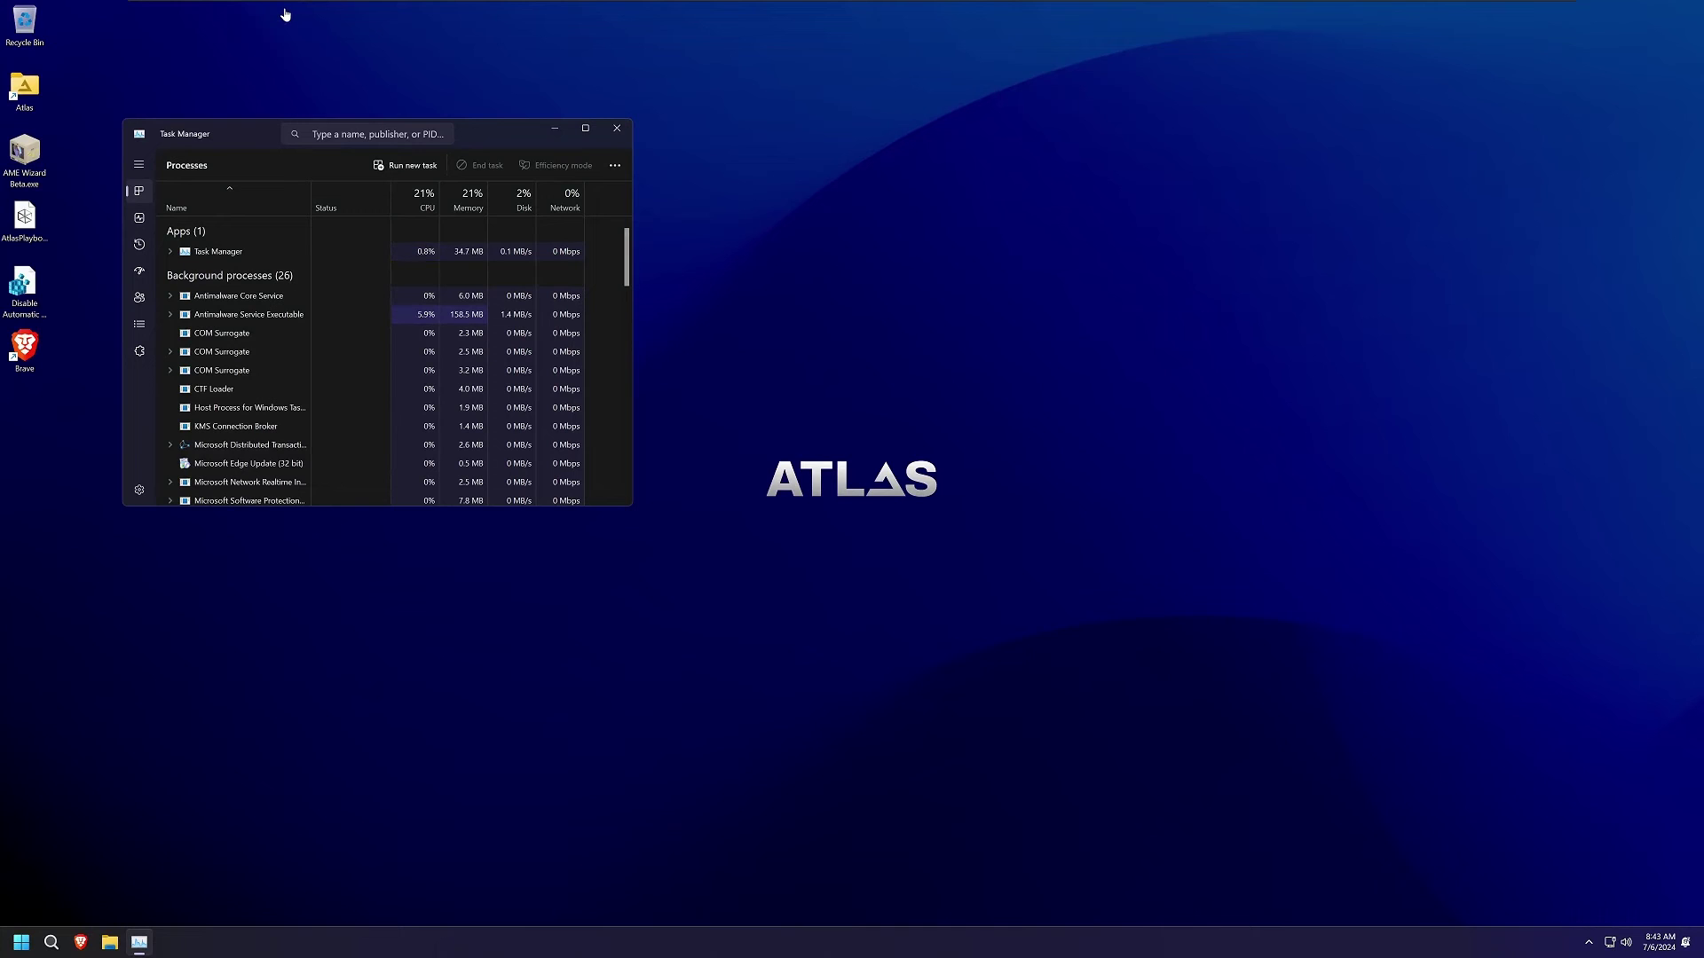
{"action": "left_click", "coordinate": [171, 315]}
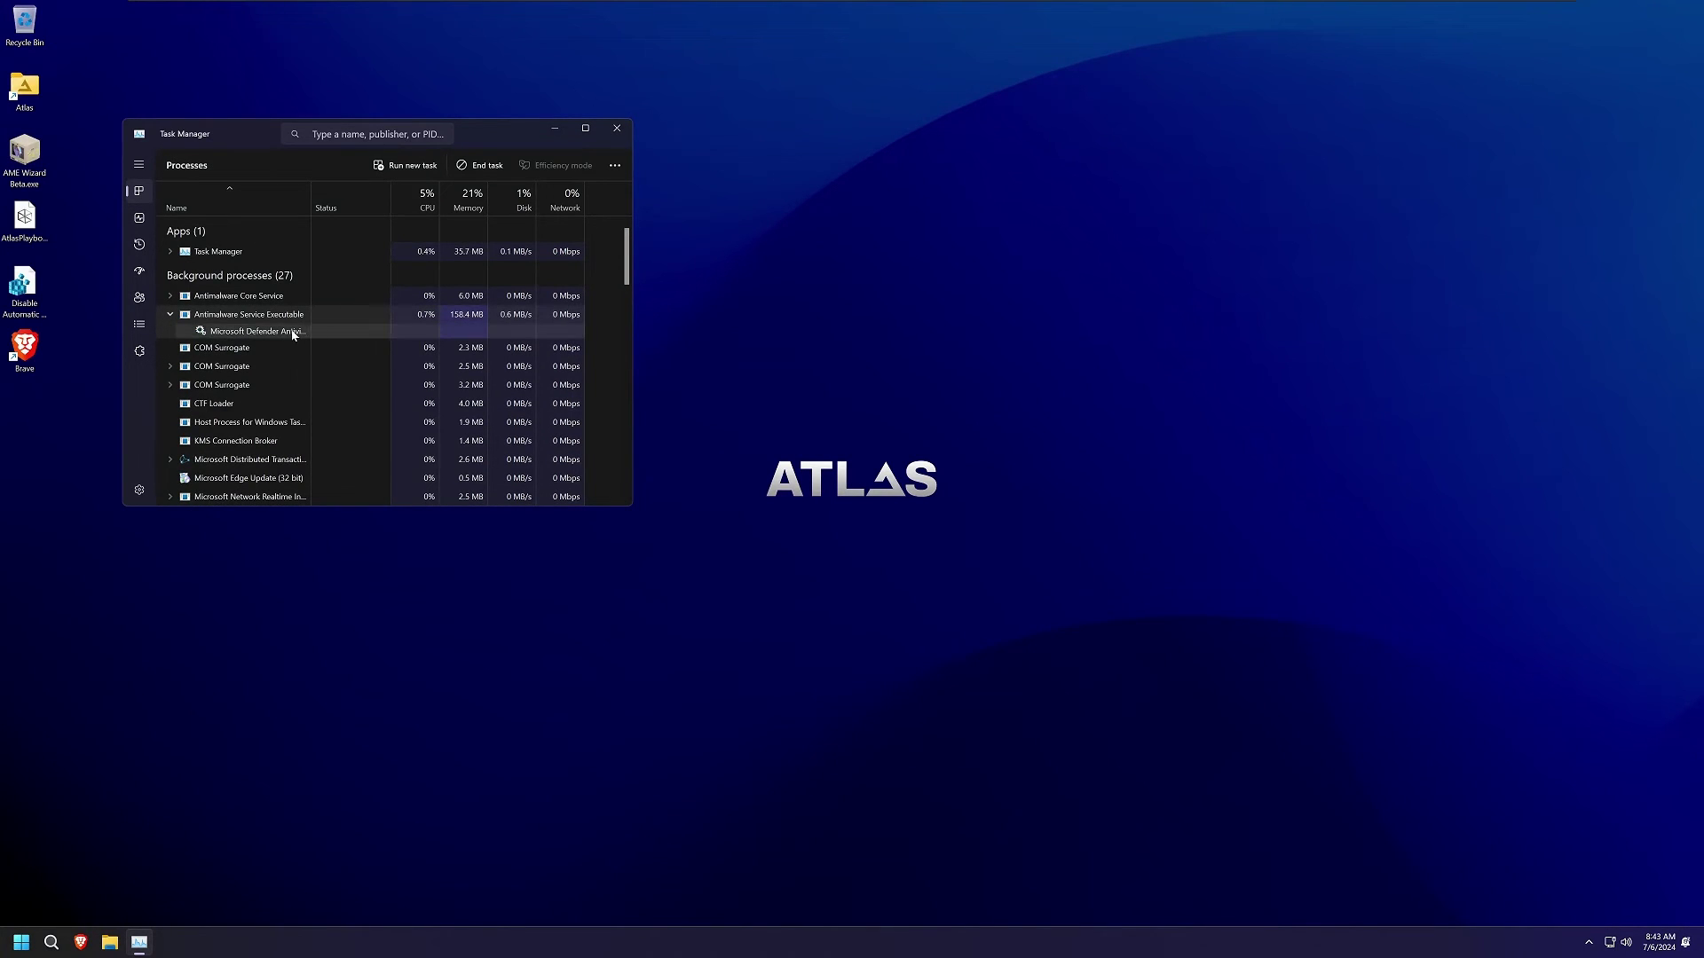
{"action": "left_click", "coordinate": [138, 219]}
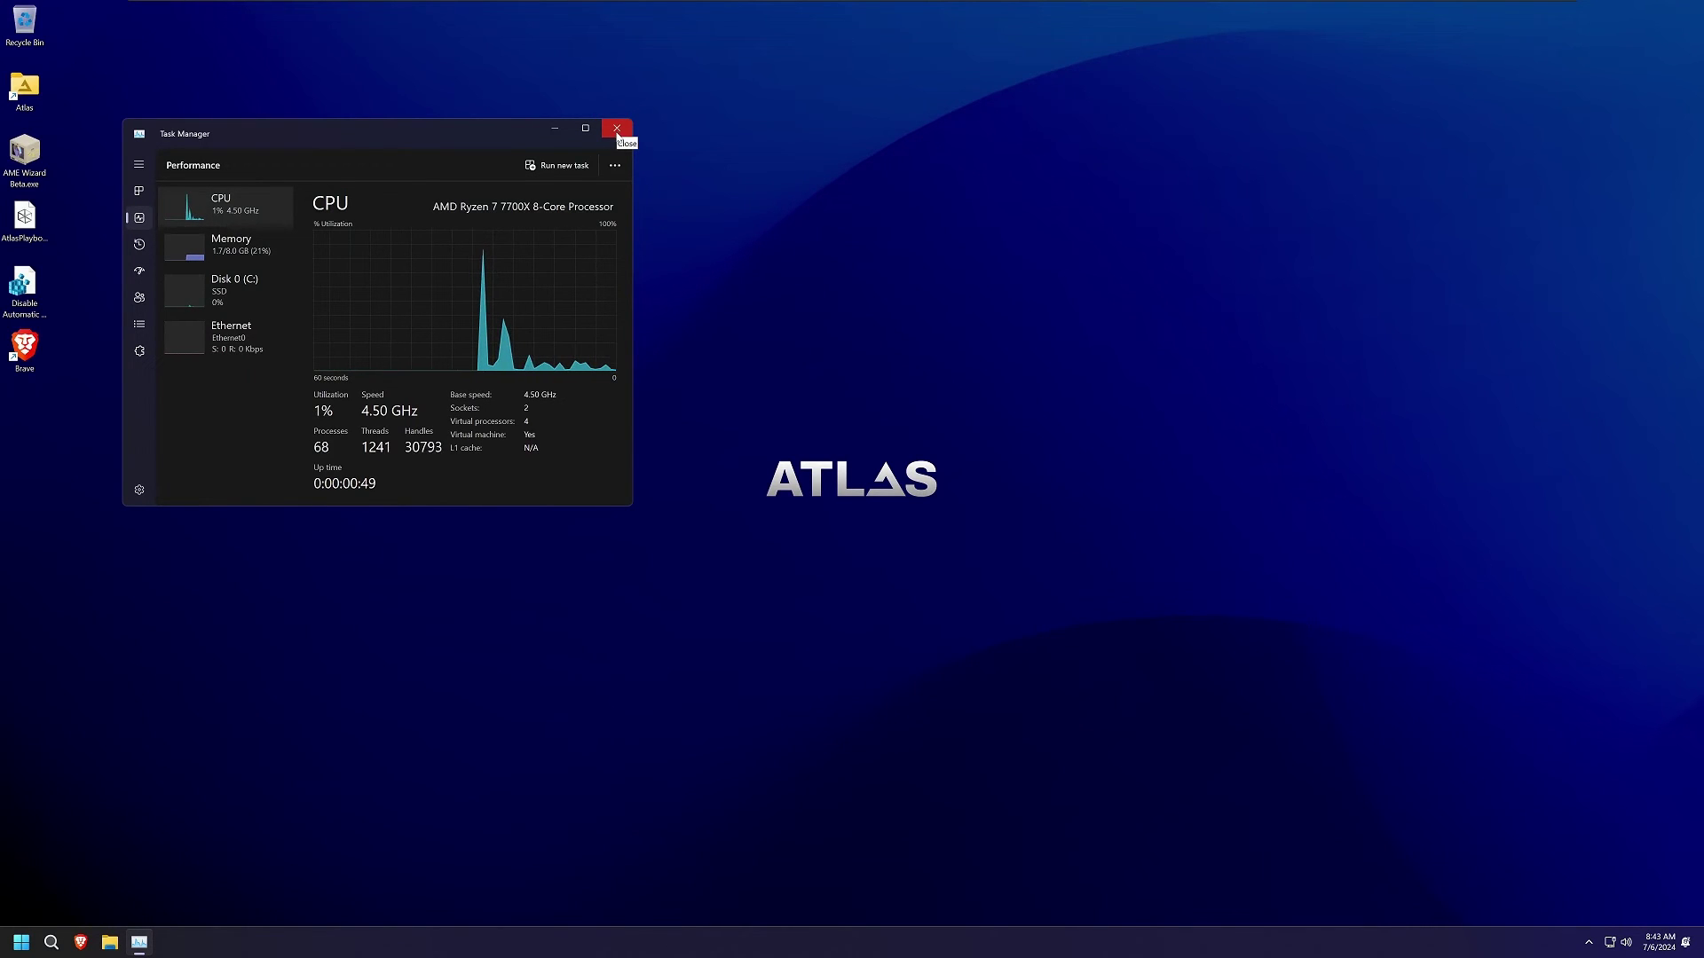
{"action": "left_click", "coordinate": [206, 249]}
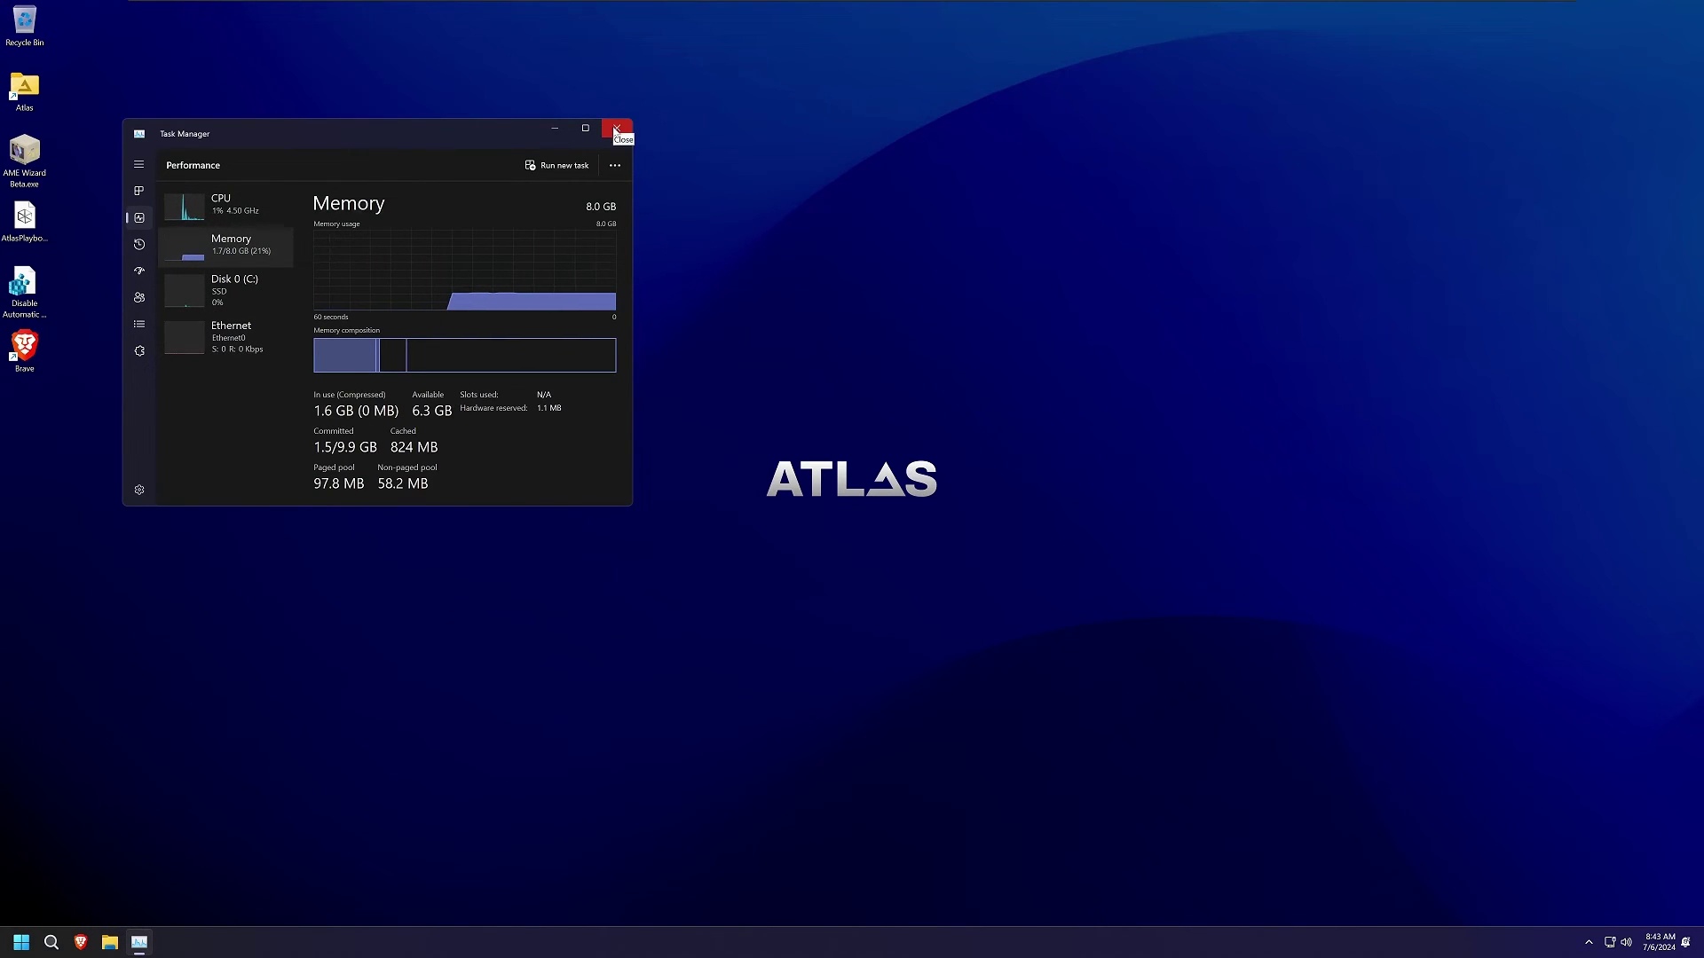
{"action": "left_click", "coordinate": [616, 131]}
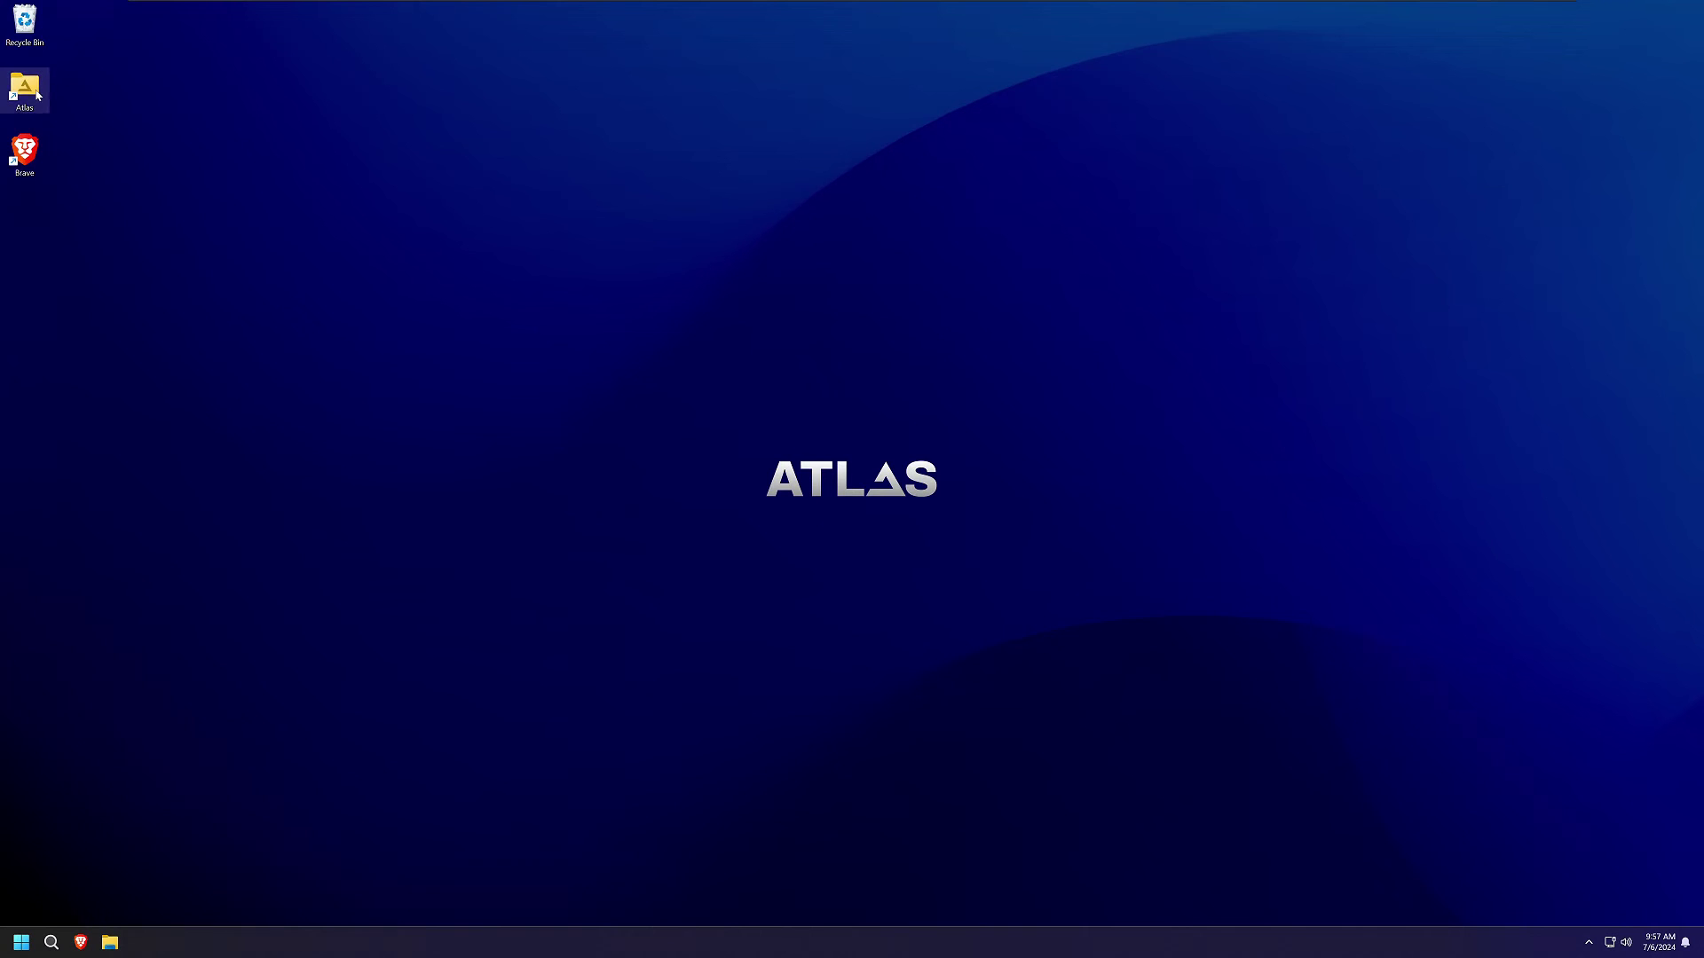
Go to the Atlas 7. Security › User Account Control (UAC) folder
{"action": "double_click", "coordinate": [24, 86]}
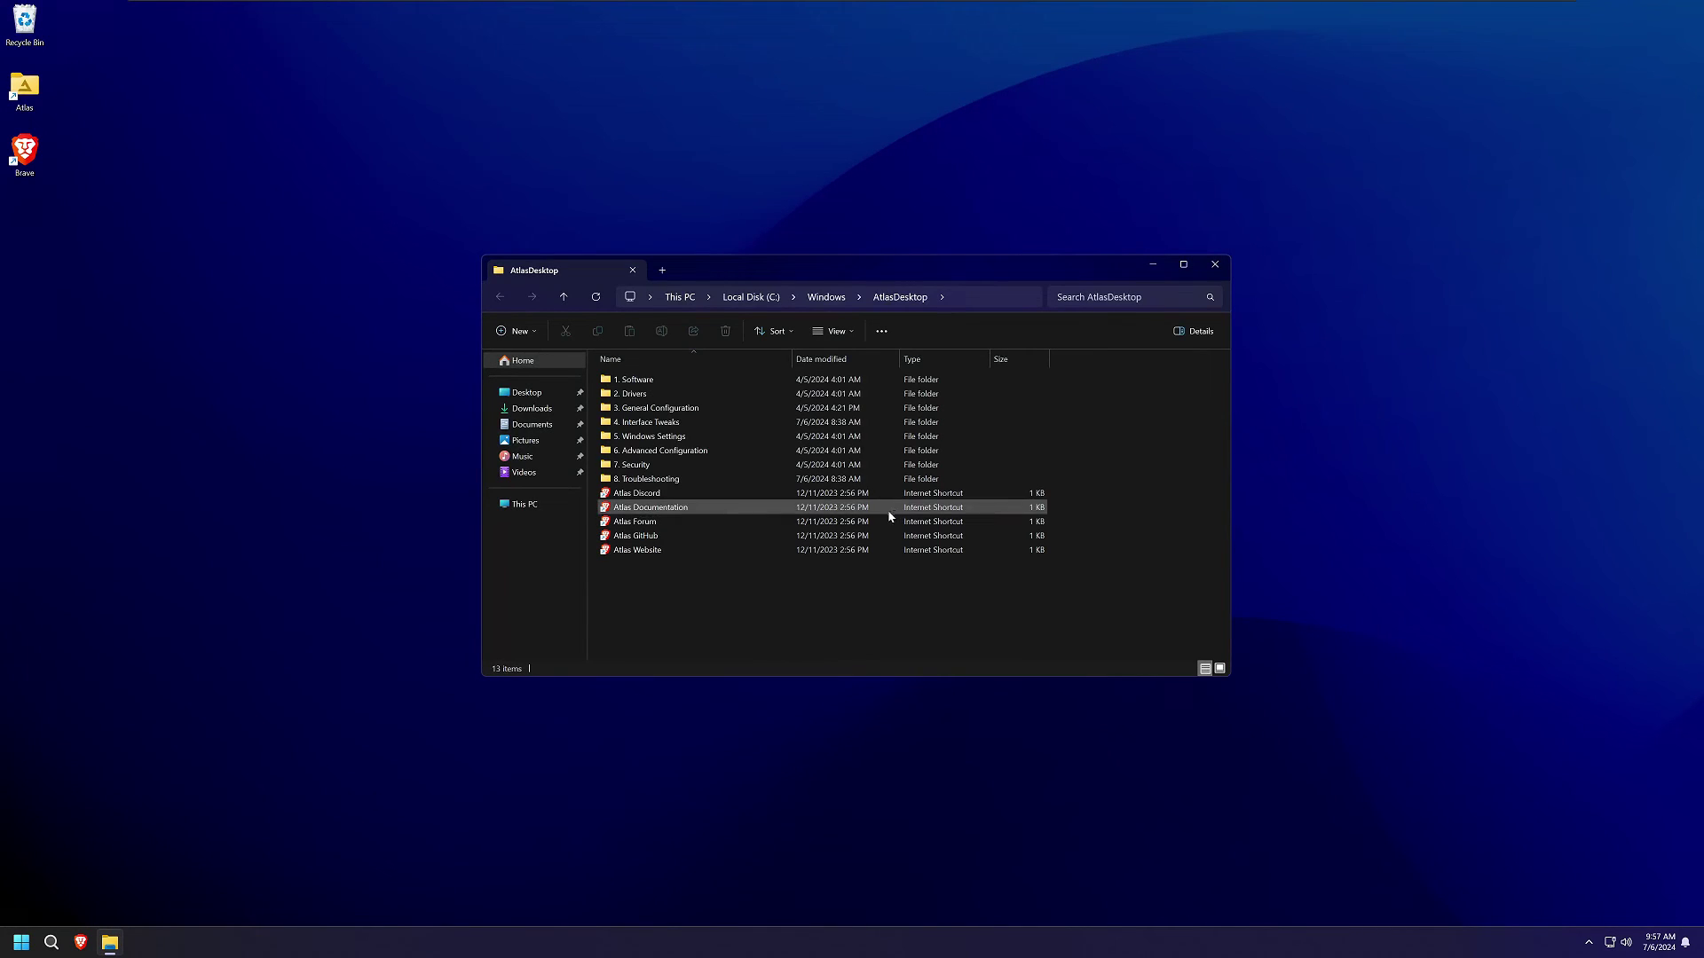
{"action": "double_click", "coordinate": [673, 469]}
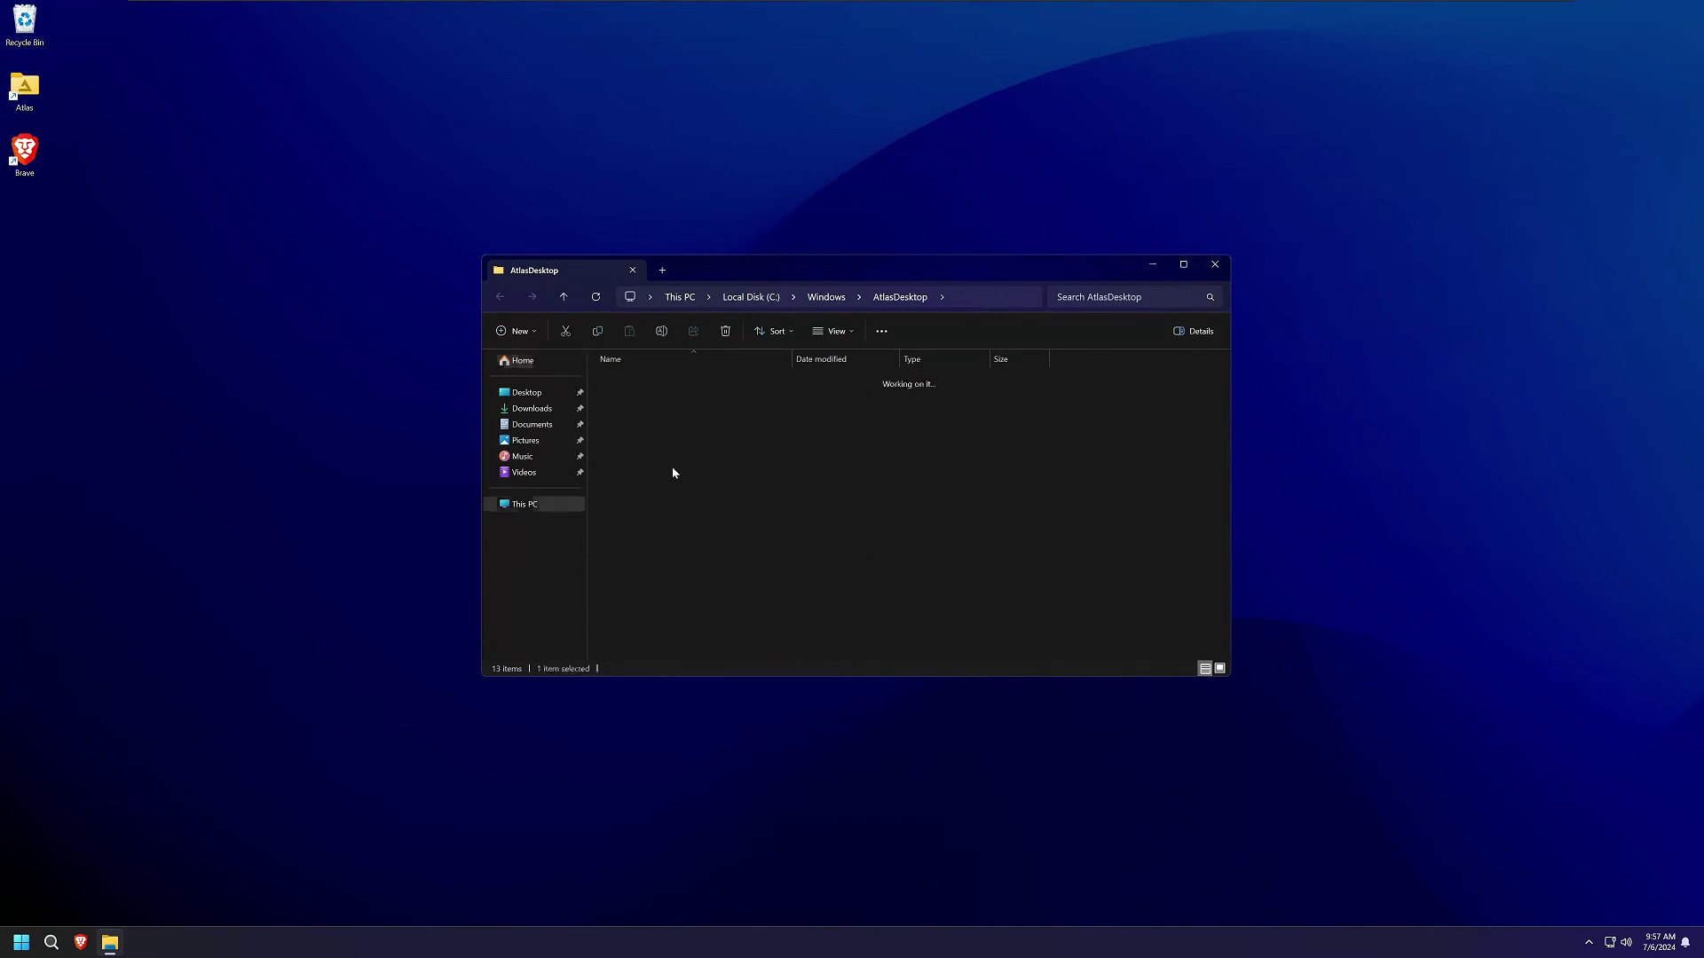
{"action": "double_click", "coordinate": [641, 422]}
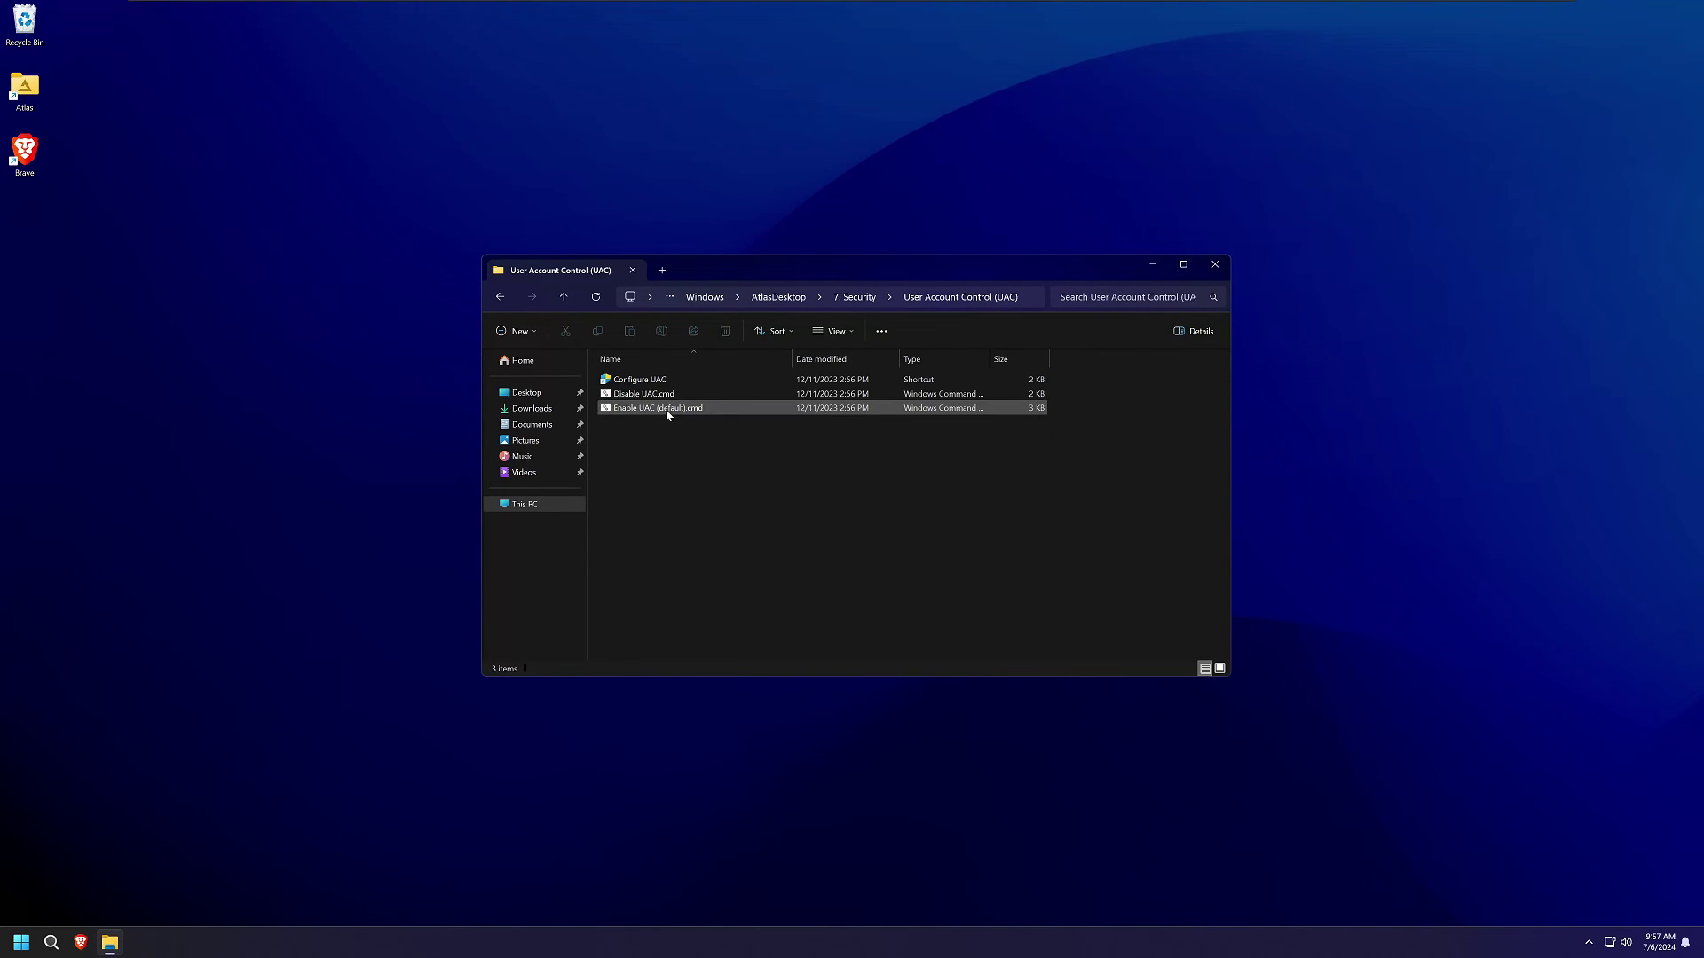
Run Enable UAC (default).cmd as administrator, answering Y to the desktop-dimming question
{"action": "double_click", "coordinate": [667, 410]}
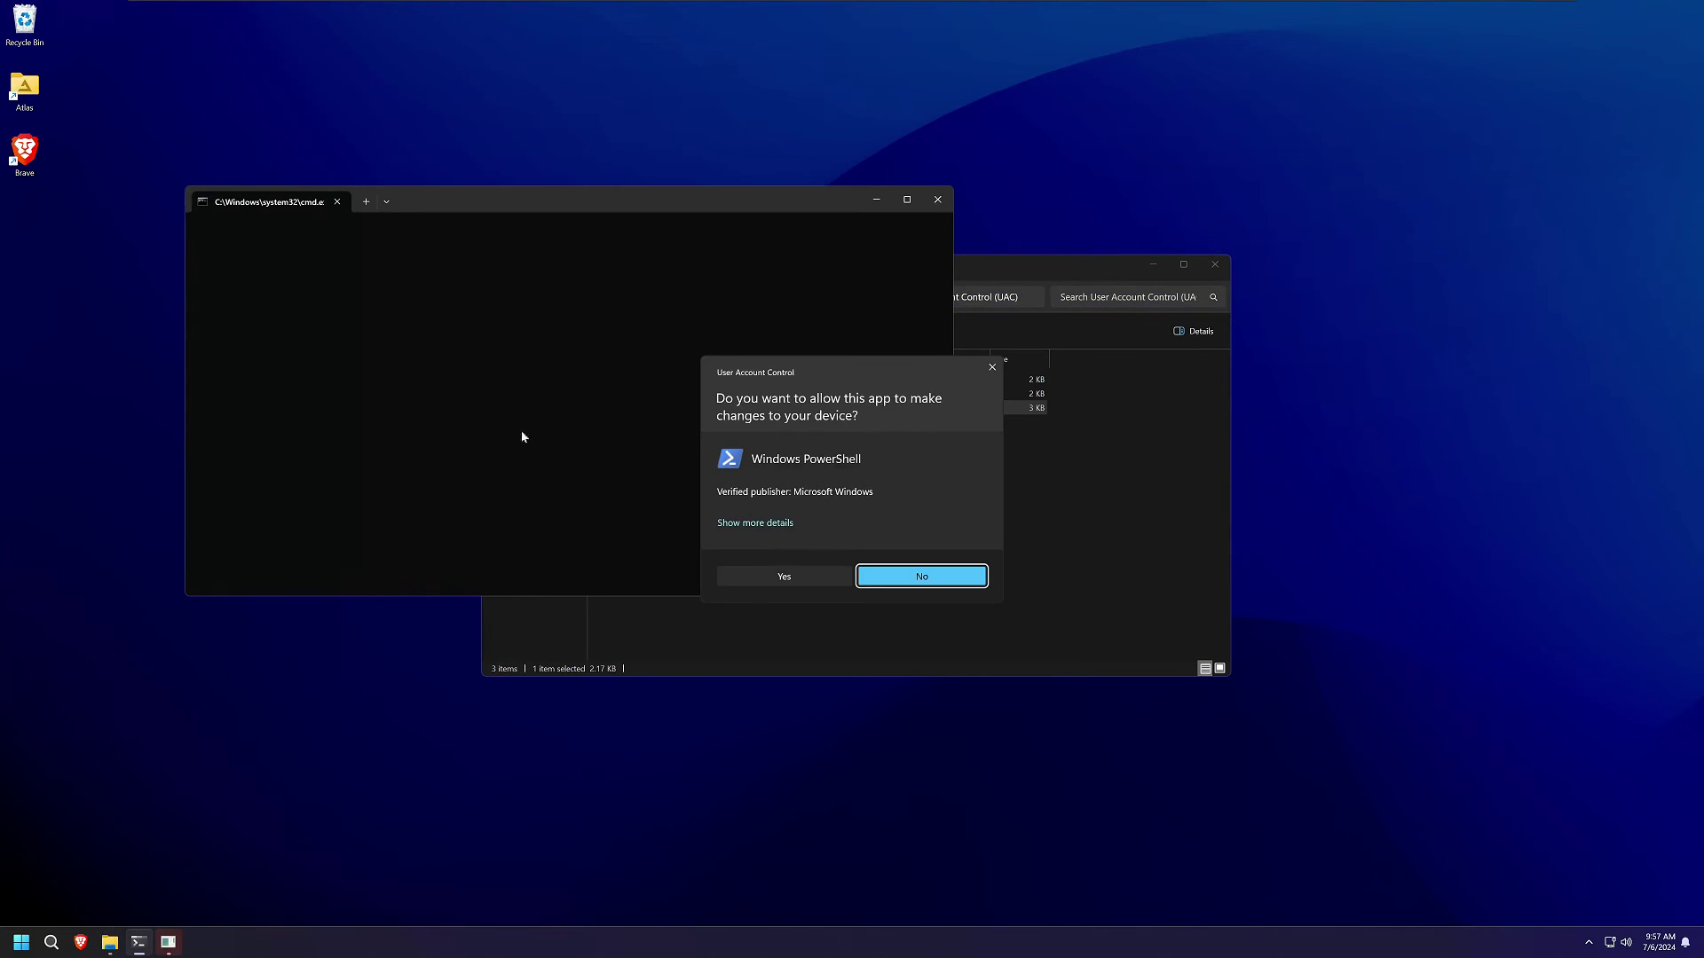
{"action": "left_click", "coordinate": [784, 577]}
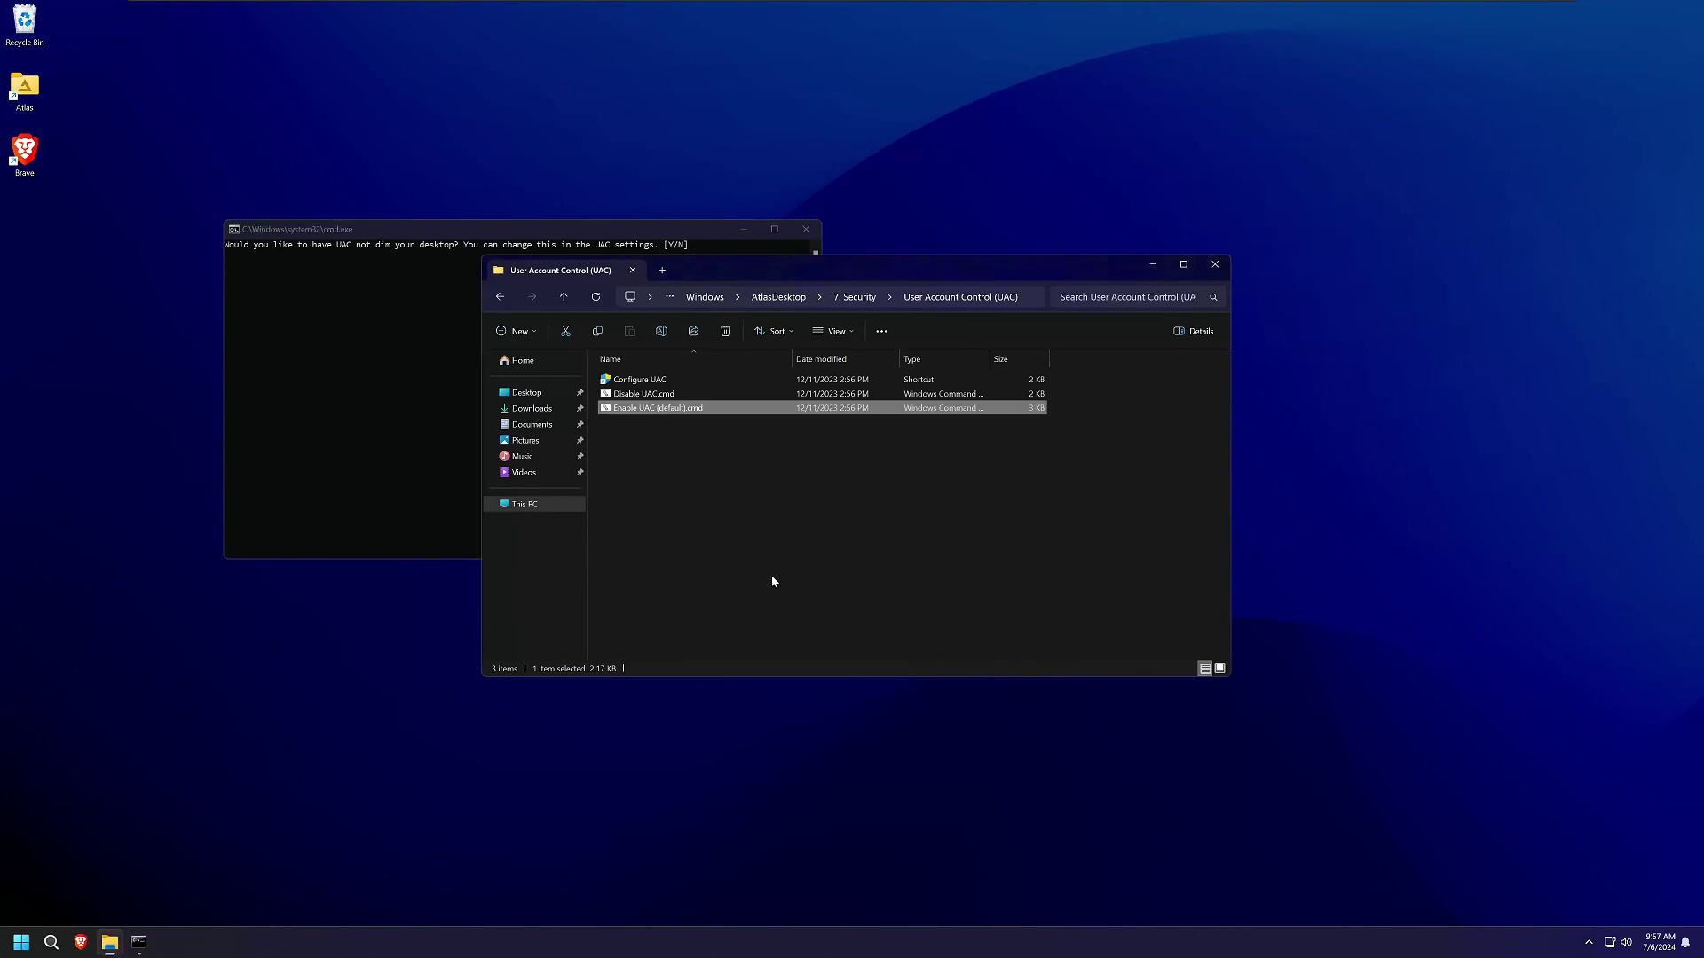
{"action": "left_click", "coordinate": [743, 572]}
{"action": "left_click", "coordinate": [385, 244]}
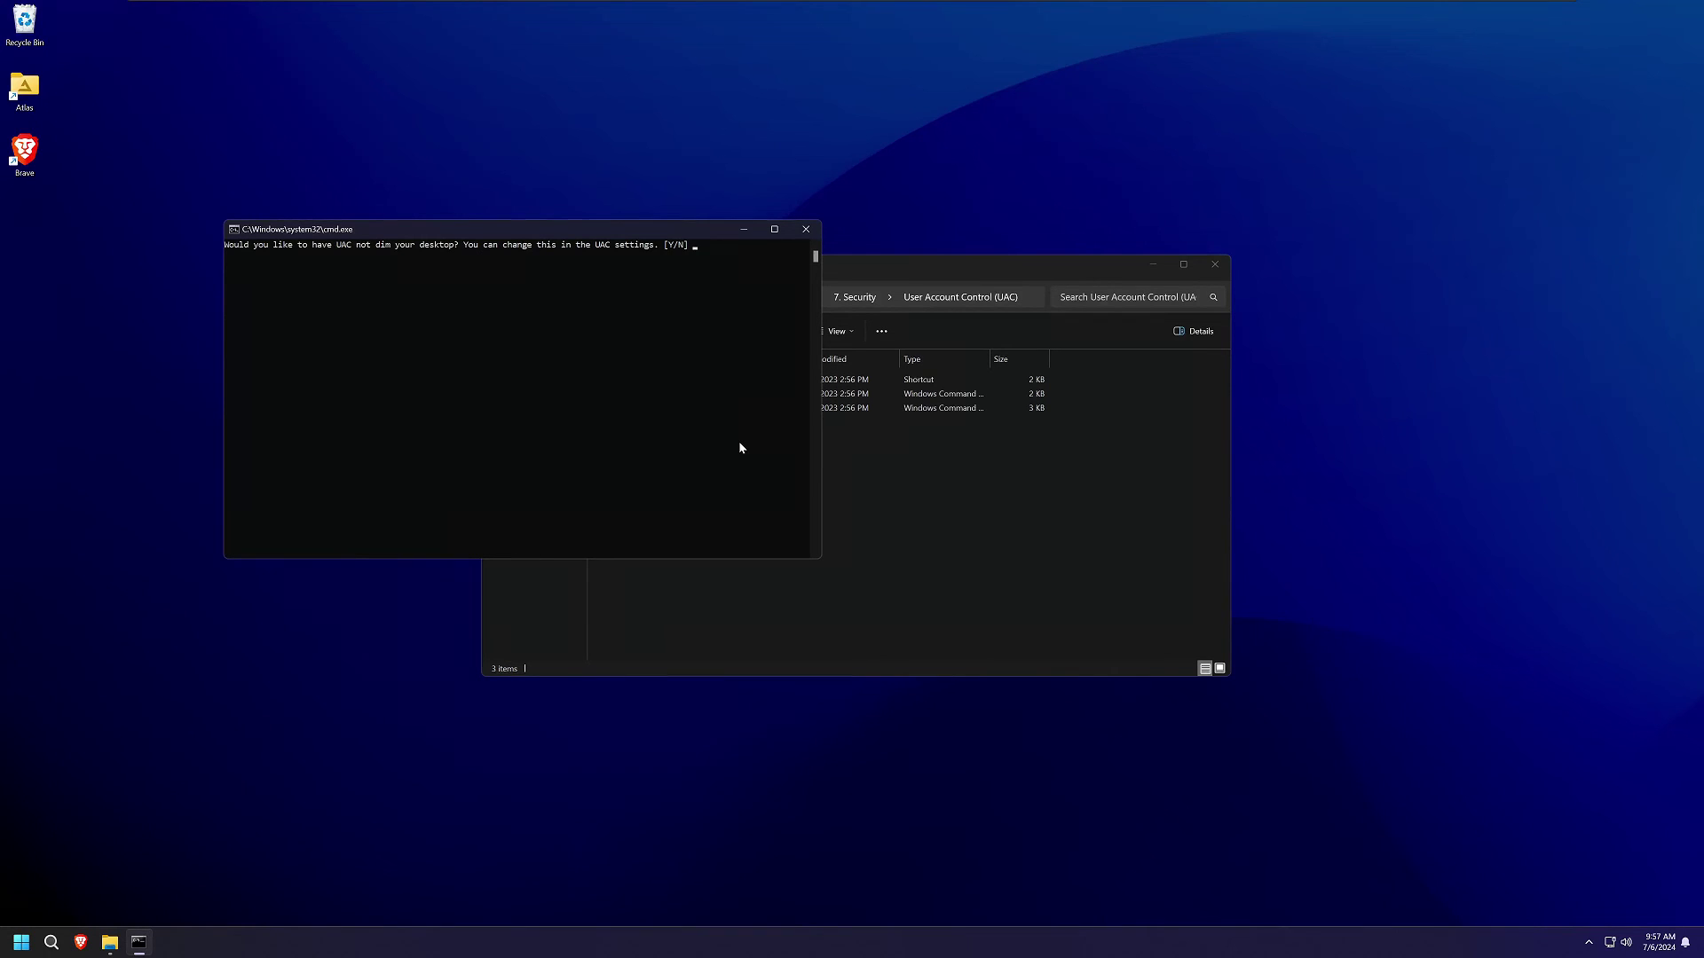
{"action": "key", "text": "y"}
{"action": "key", "text": "Return"}
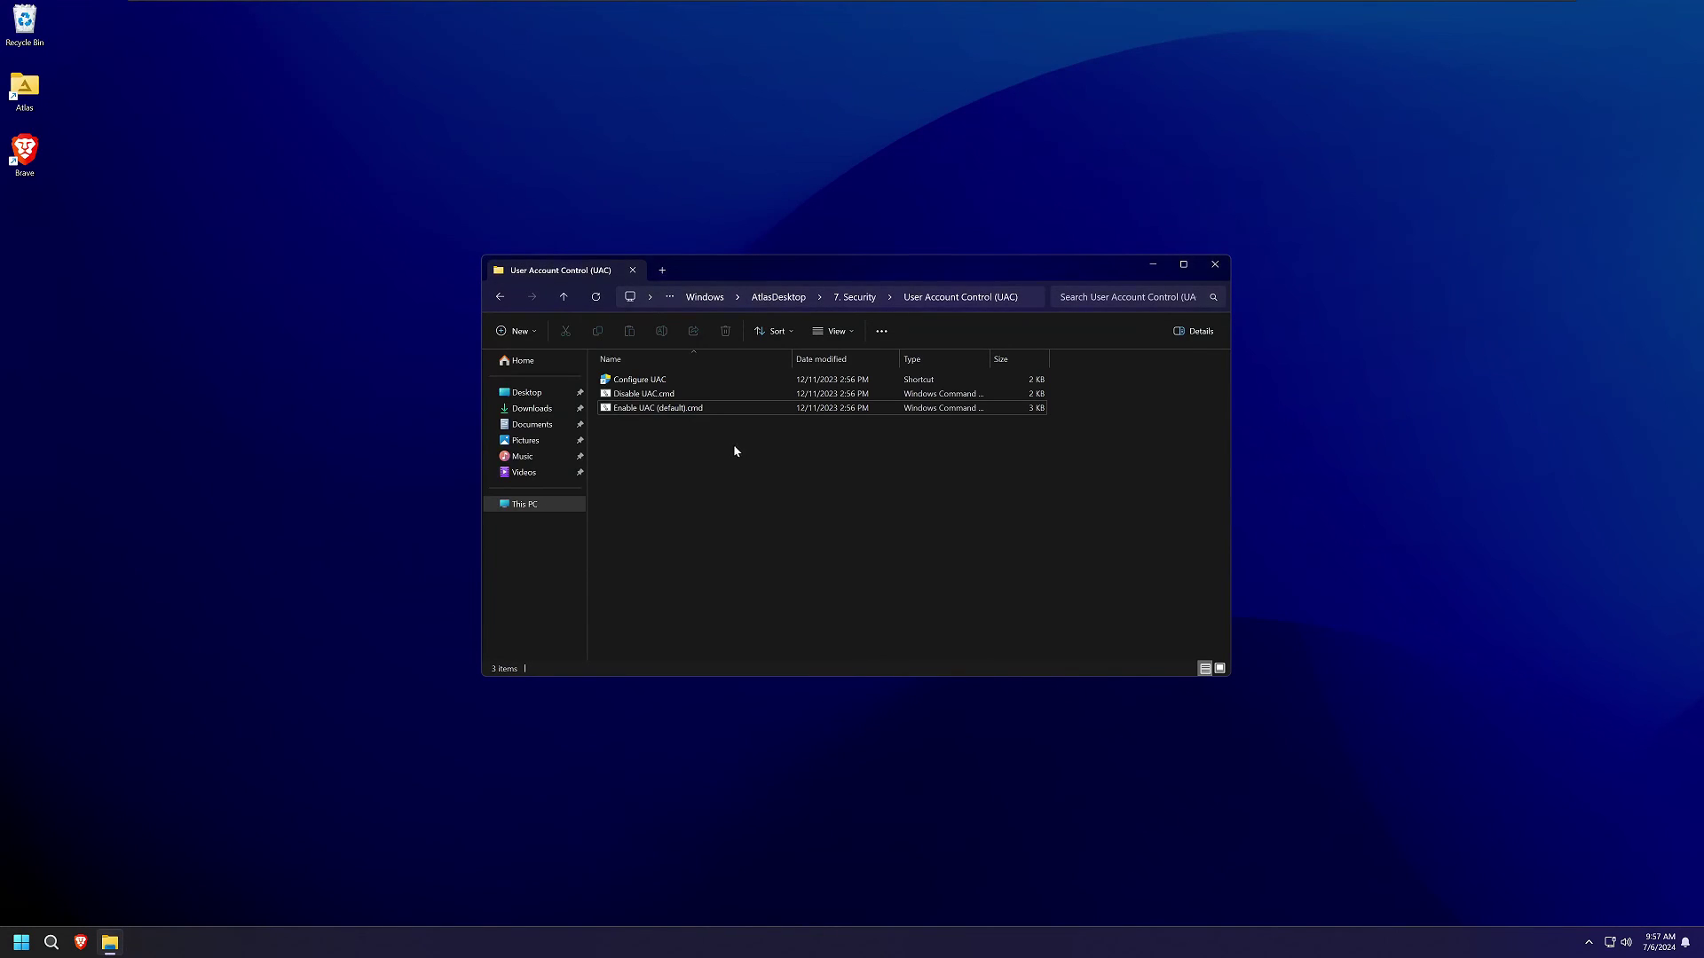
Move the Configure UAC slider to the default second notch and approve the change
{"action": "double_click", "coordinate": [668, 382]}
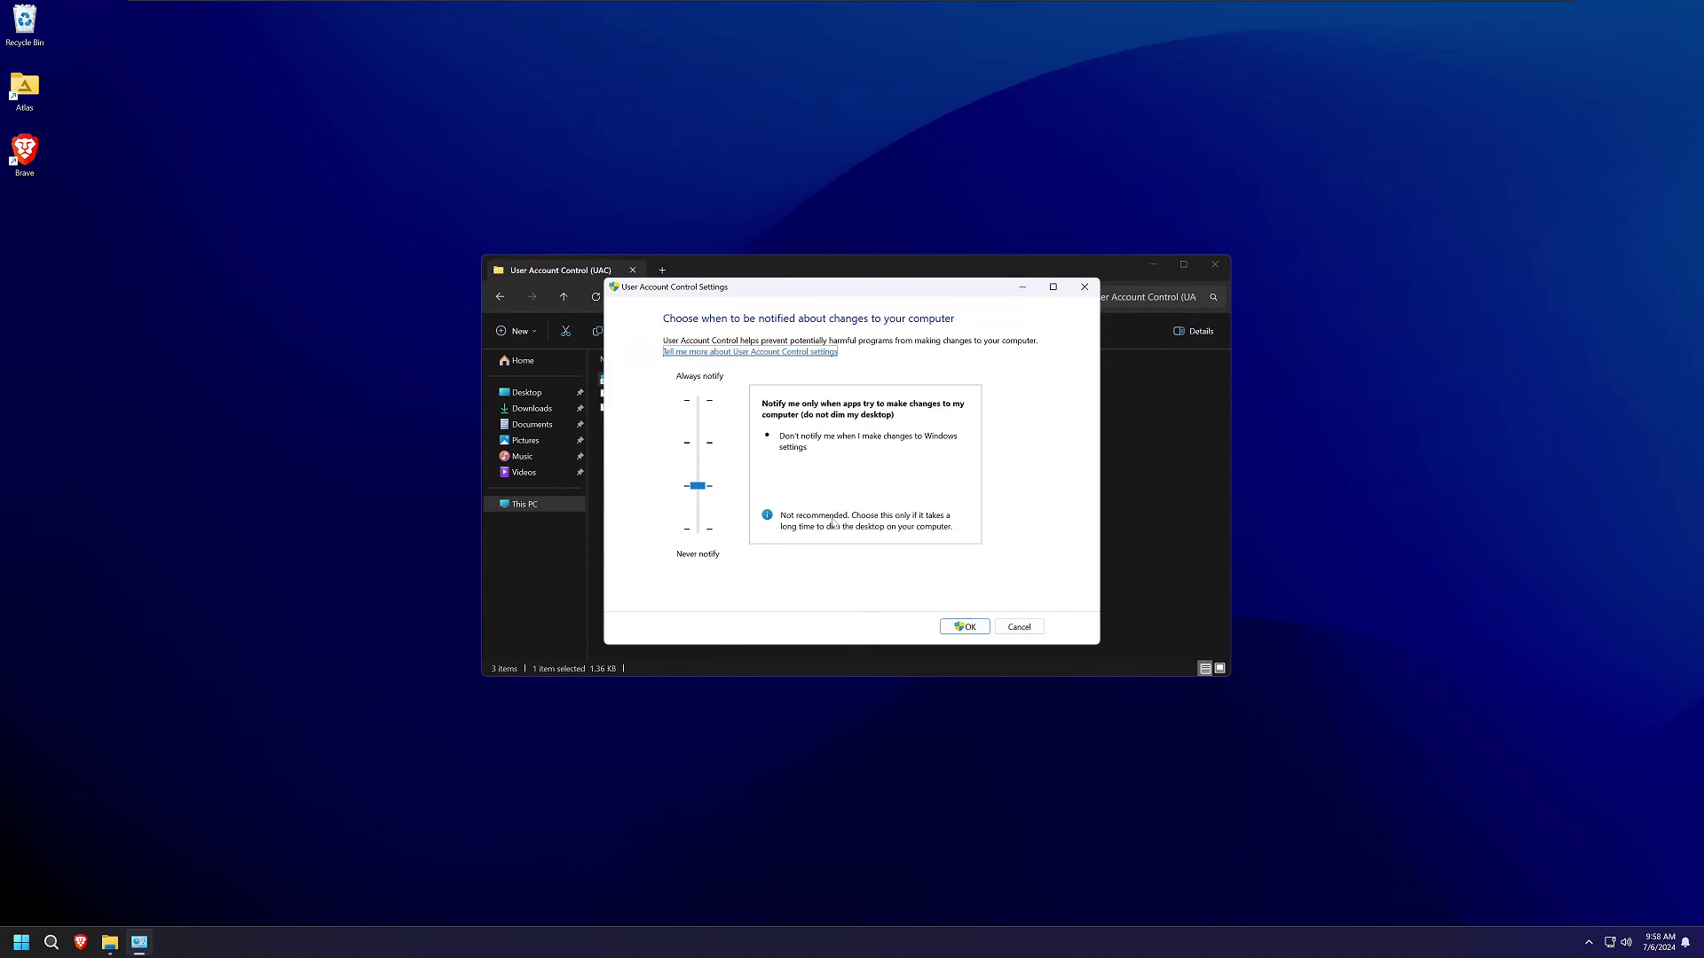
{"action": "left_click", "coordinate": [706, 446]}
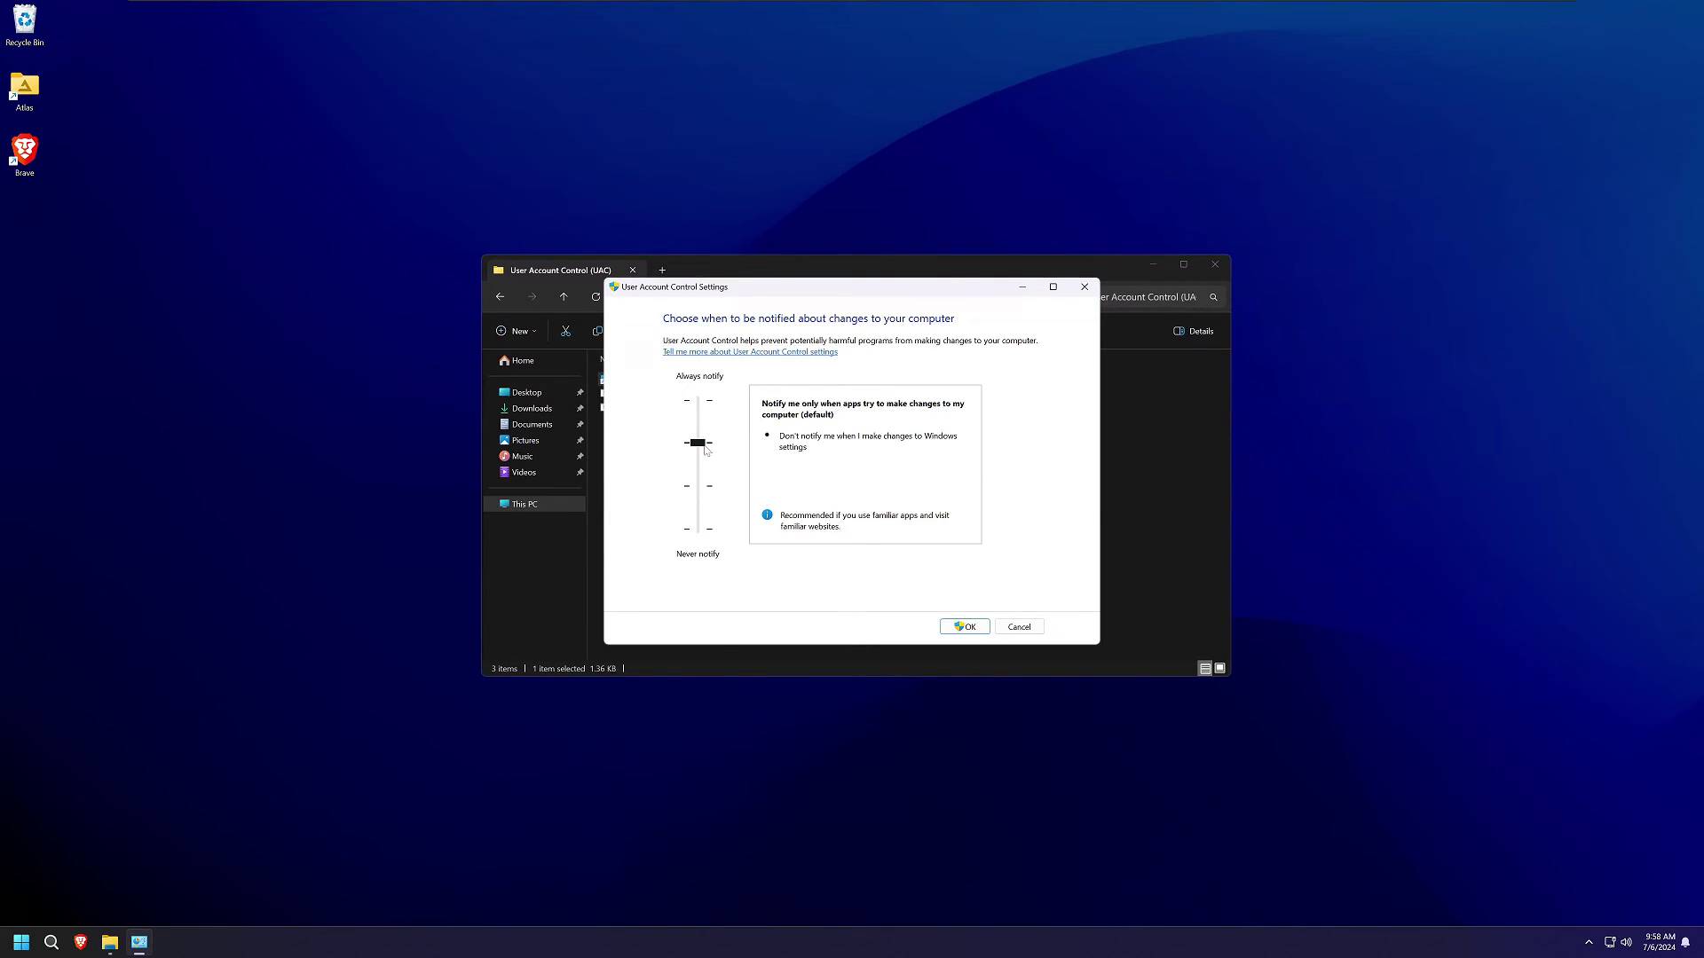
{"action": "left_click", "coordinate": [695, 493]}
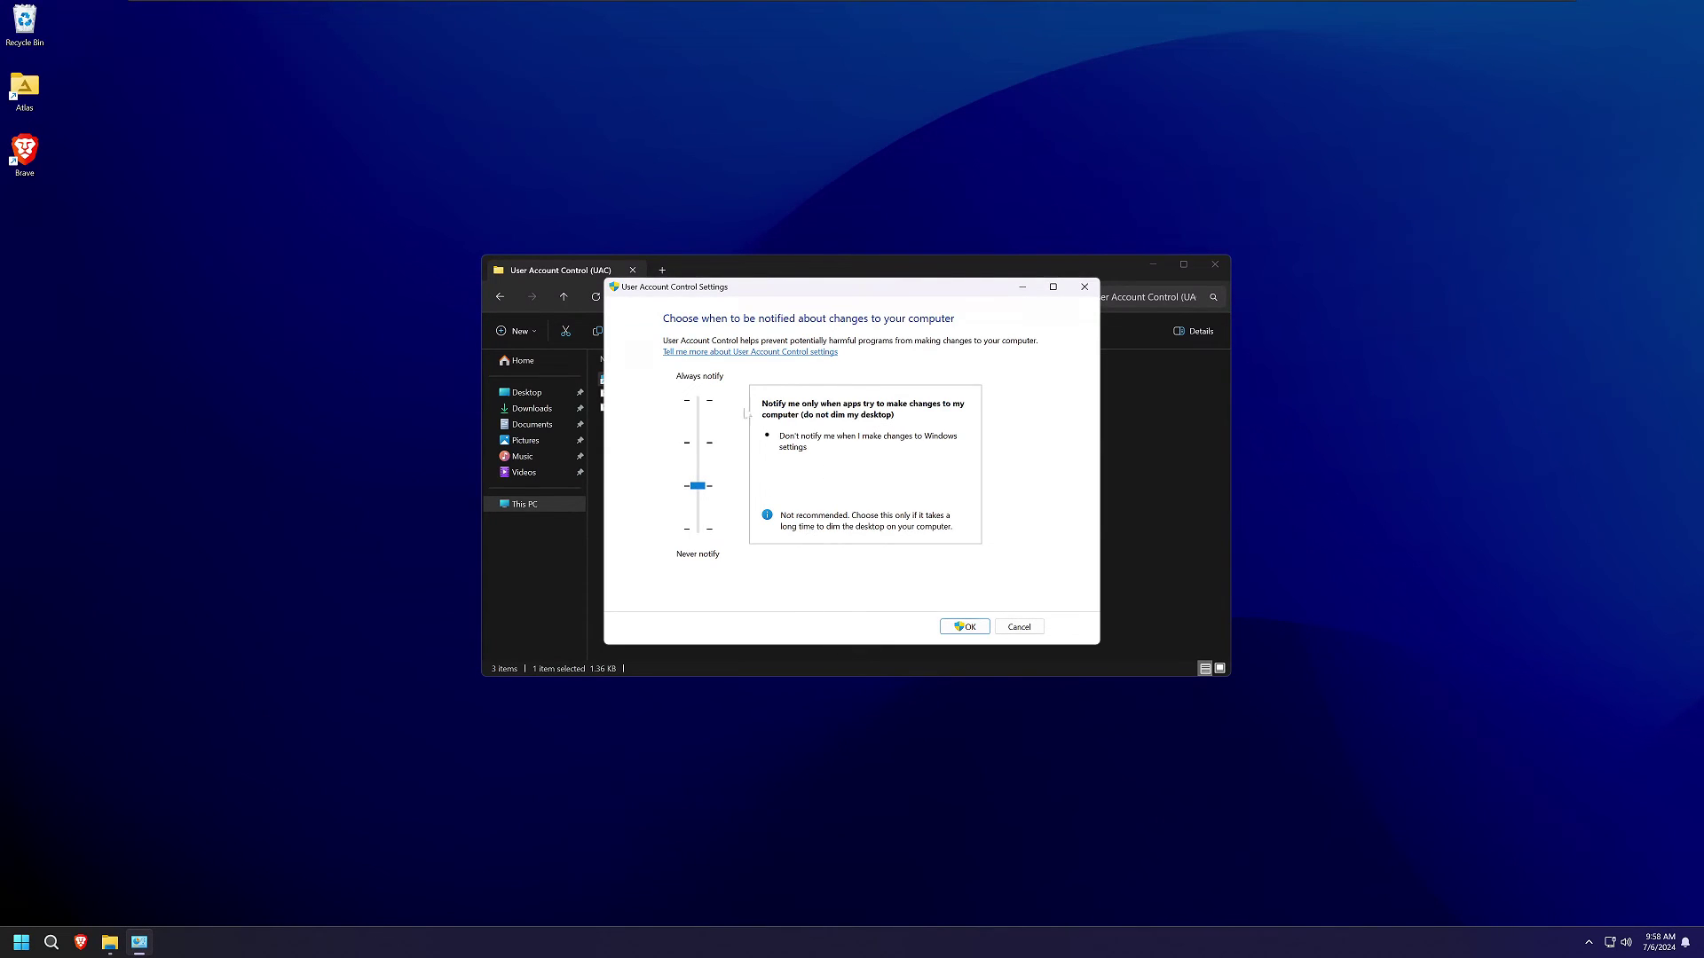
{"action": "left_click", "coordinate": [708, 447]}
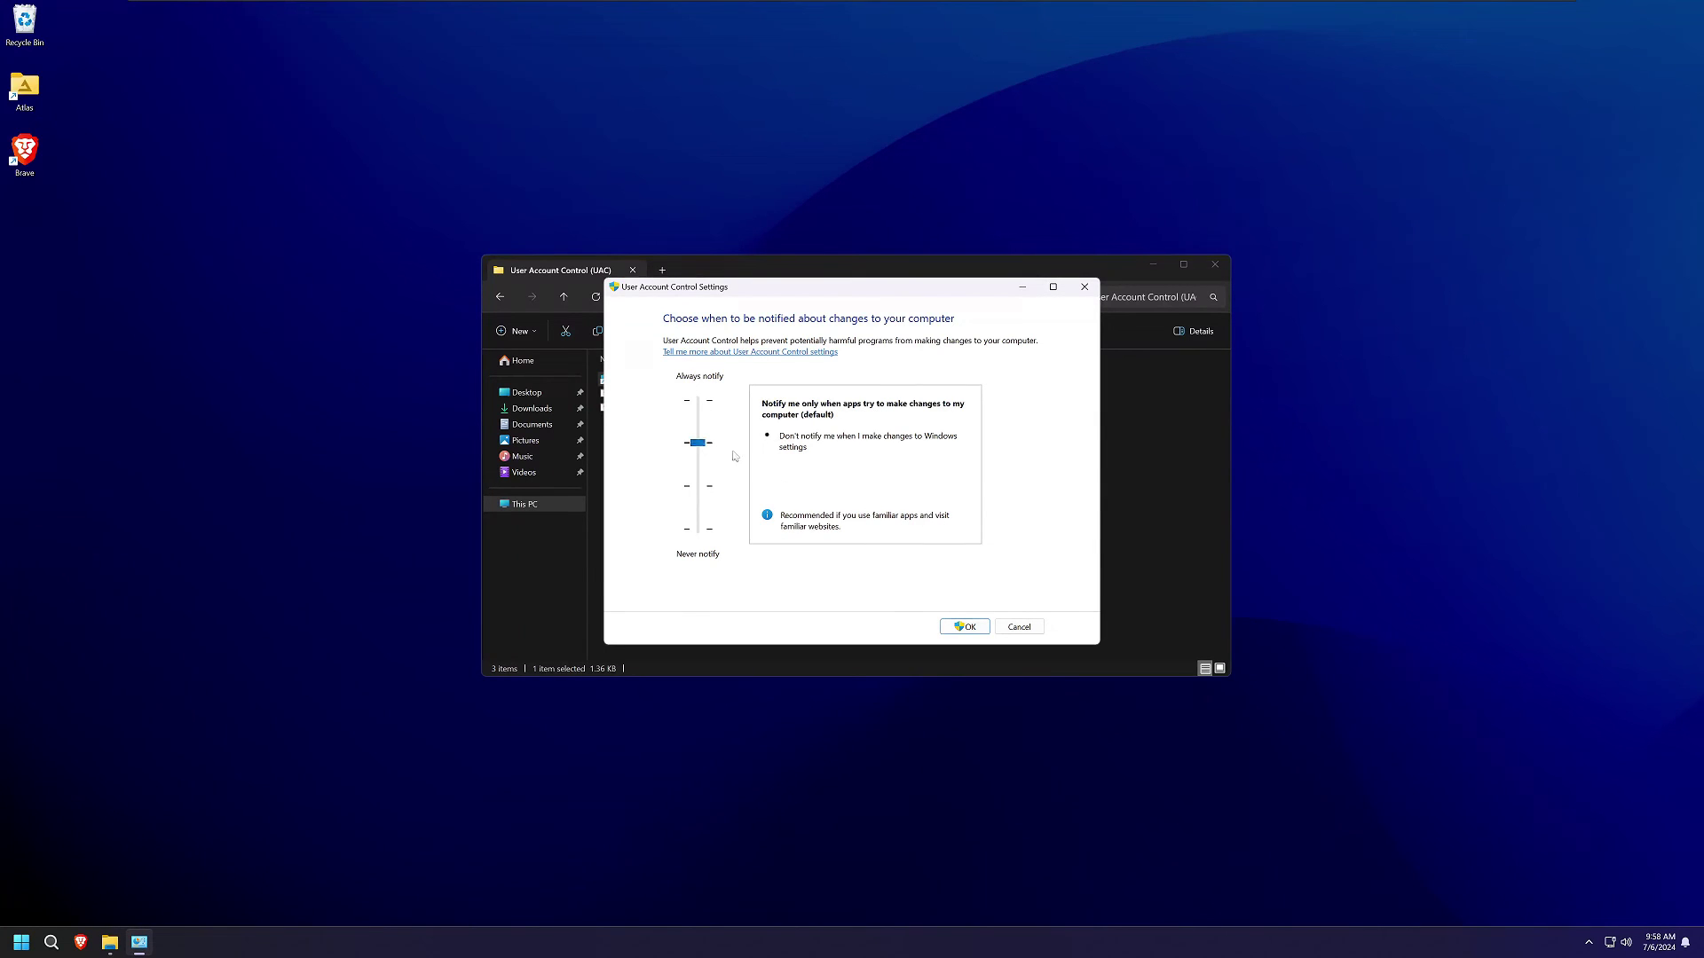
{"action": "left_click", "coordinate": [979, 634]}
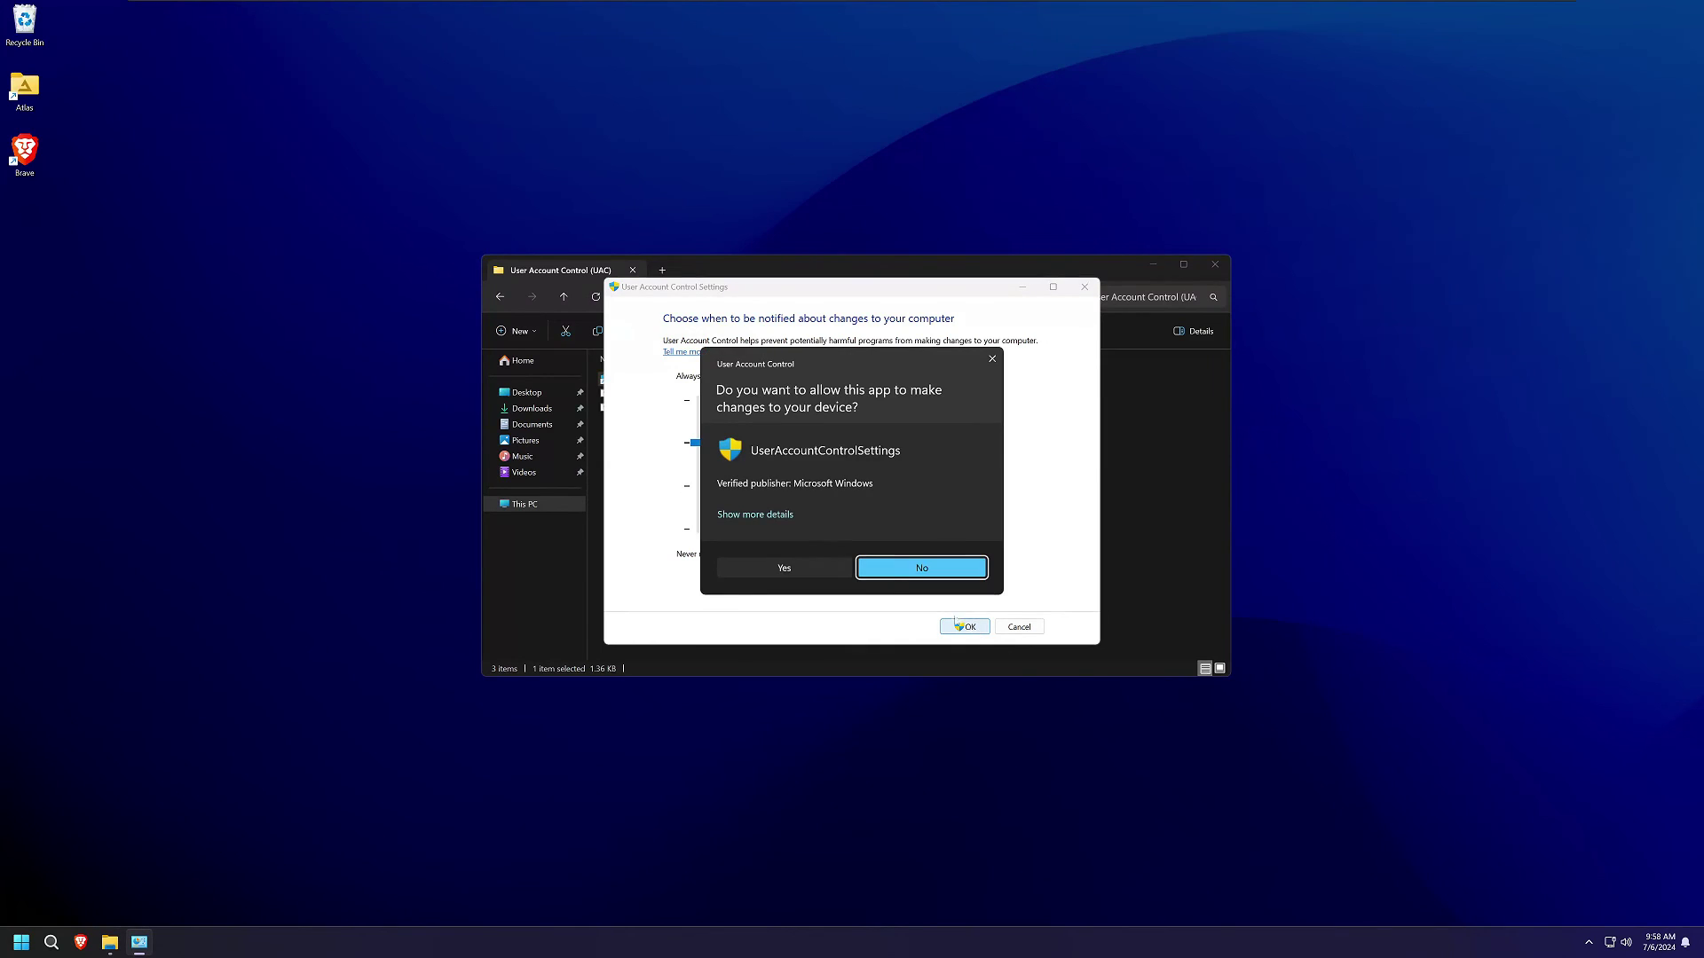
{"action": "left_click", "coordinate": [805, 577]}
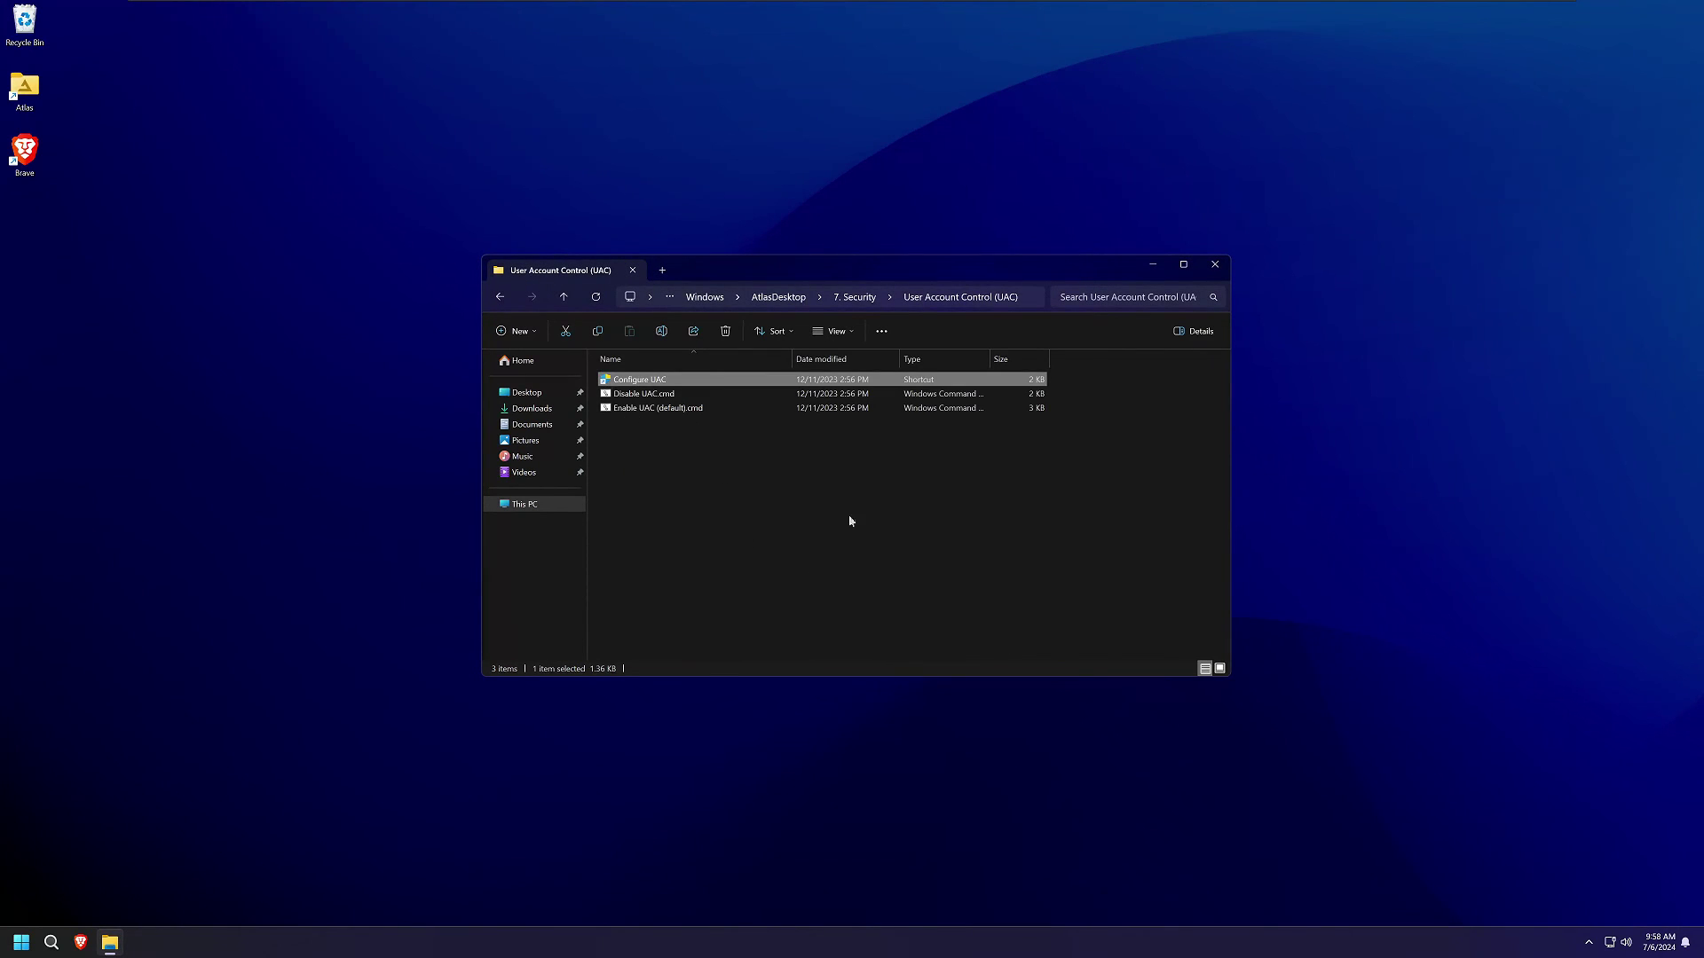
Return to 7. Security and look through the Mitigations folder
{"action": "left_click", "coordinate": [815, 526]}
{"action": "left_click", "coordinate": [850, 298]}
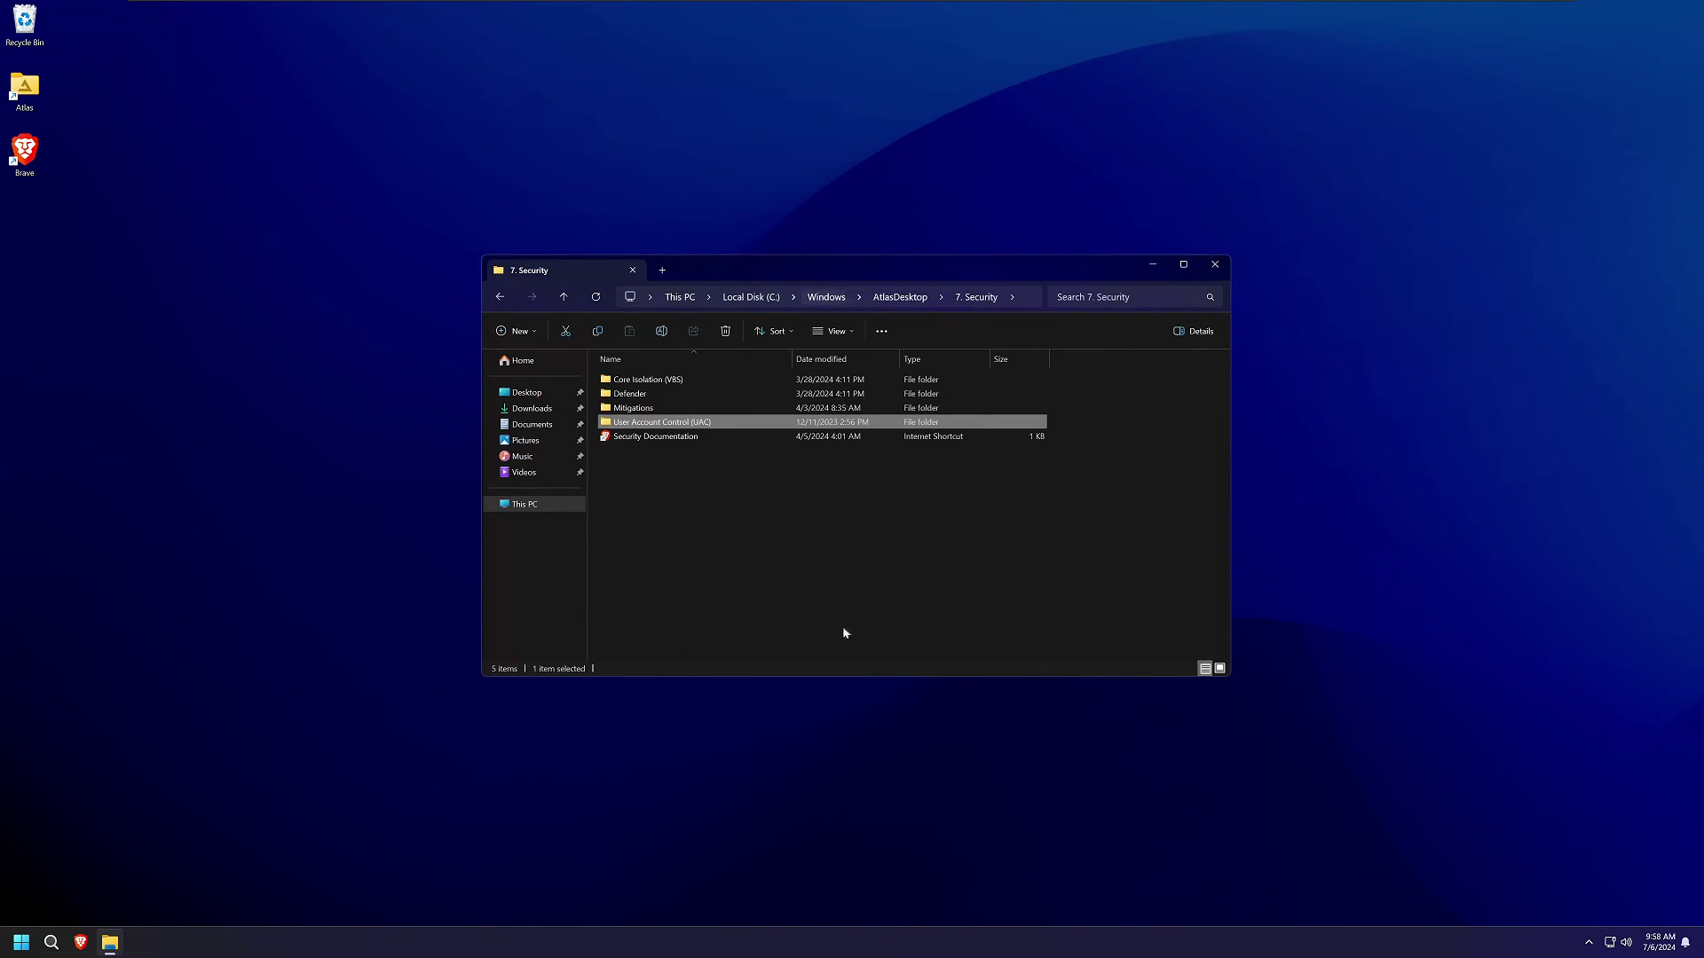
{"action": "left_click", "coordinate": [790, 590]}
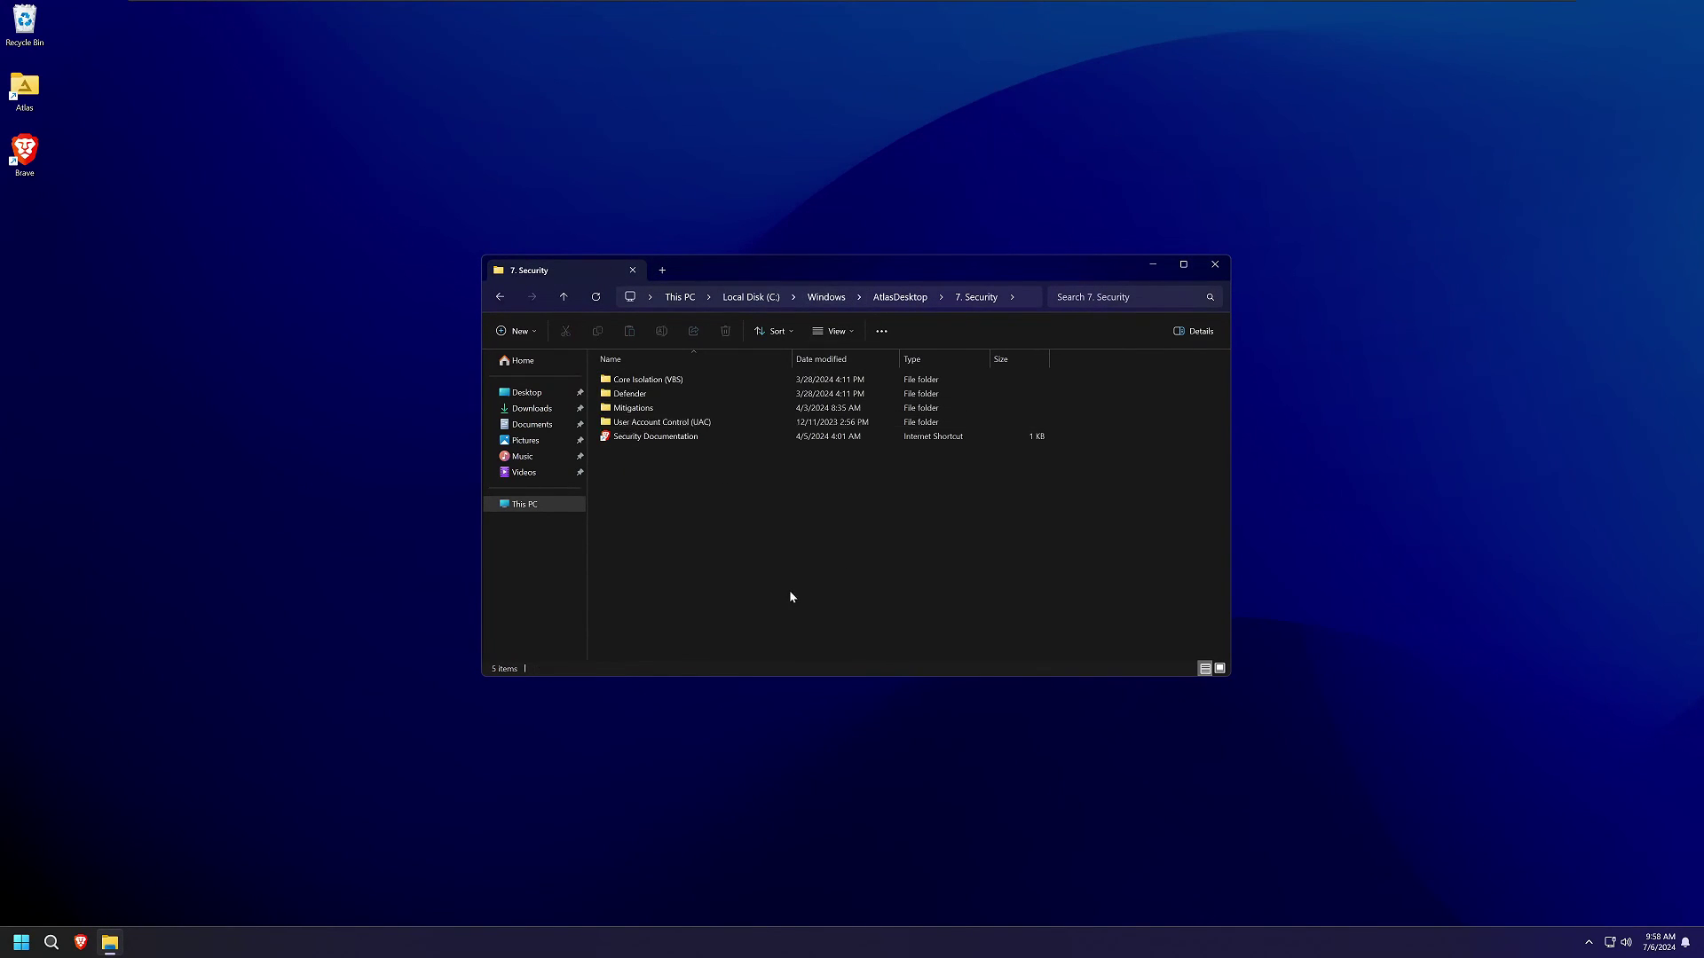
{"action": "double_click", "coordinate": [635, 409]}
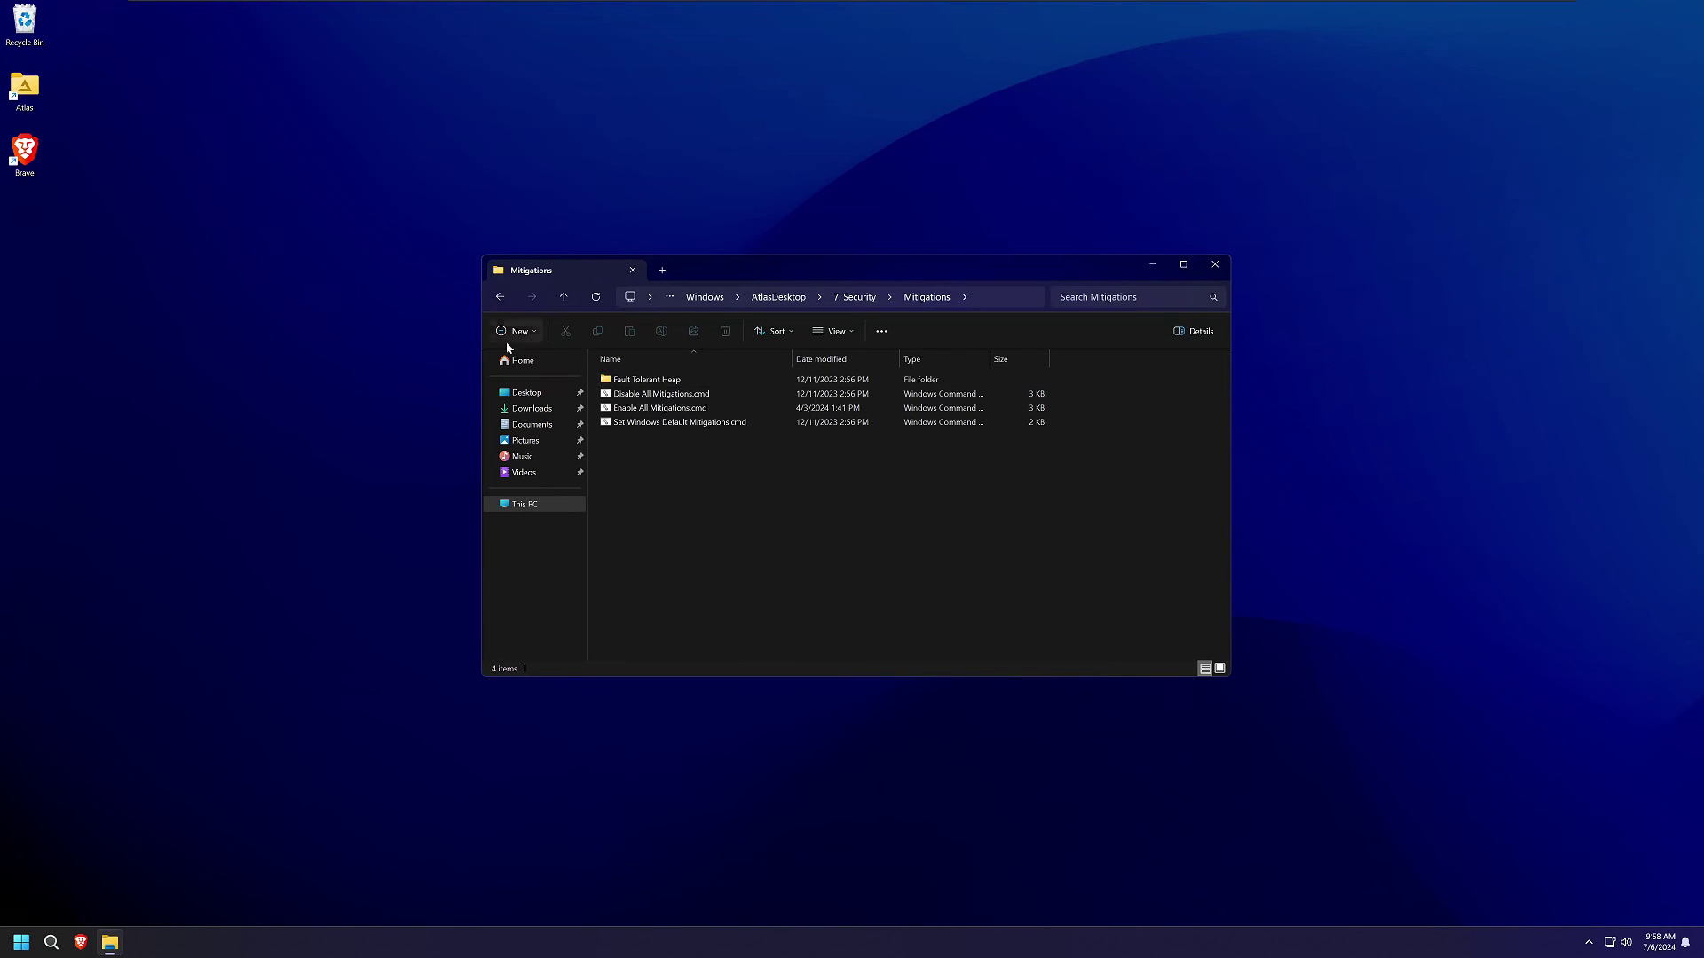
{"action": "left_click", "coordinate": [499, 296]}
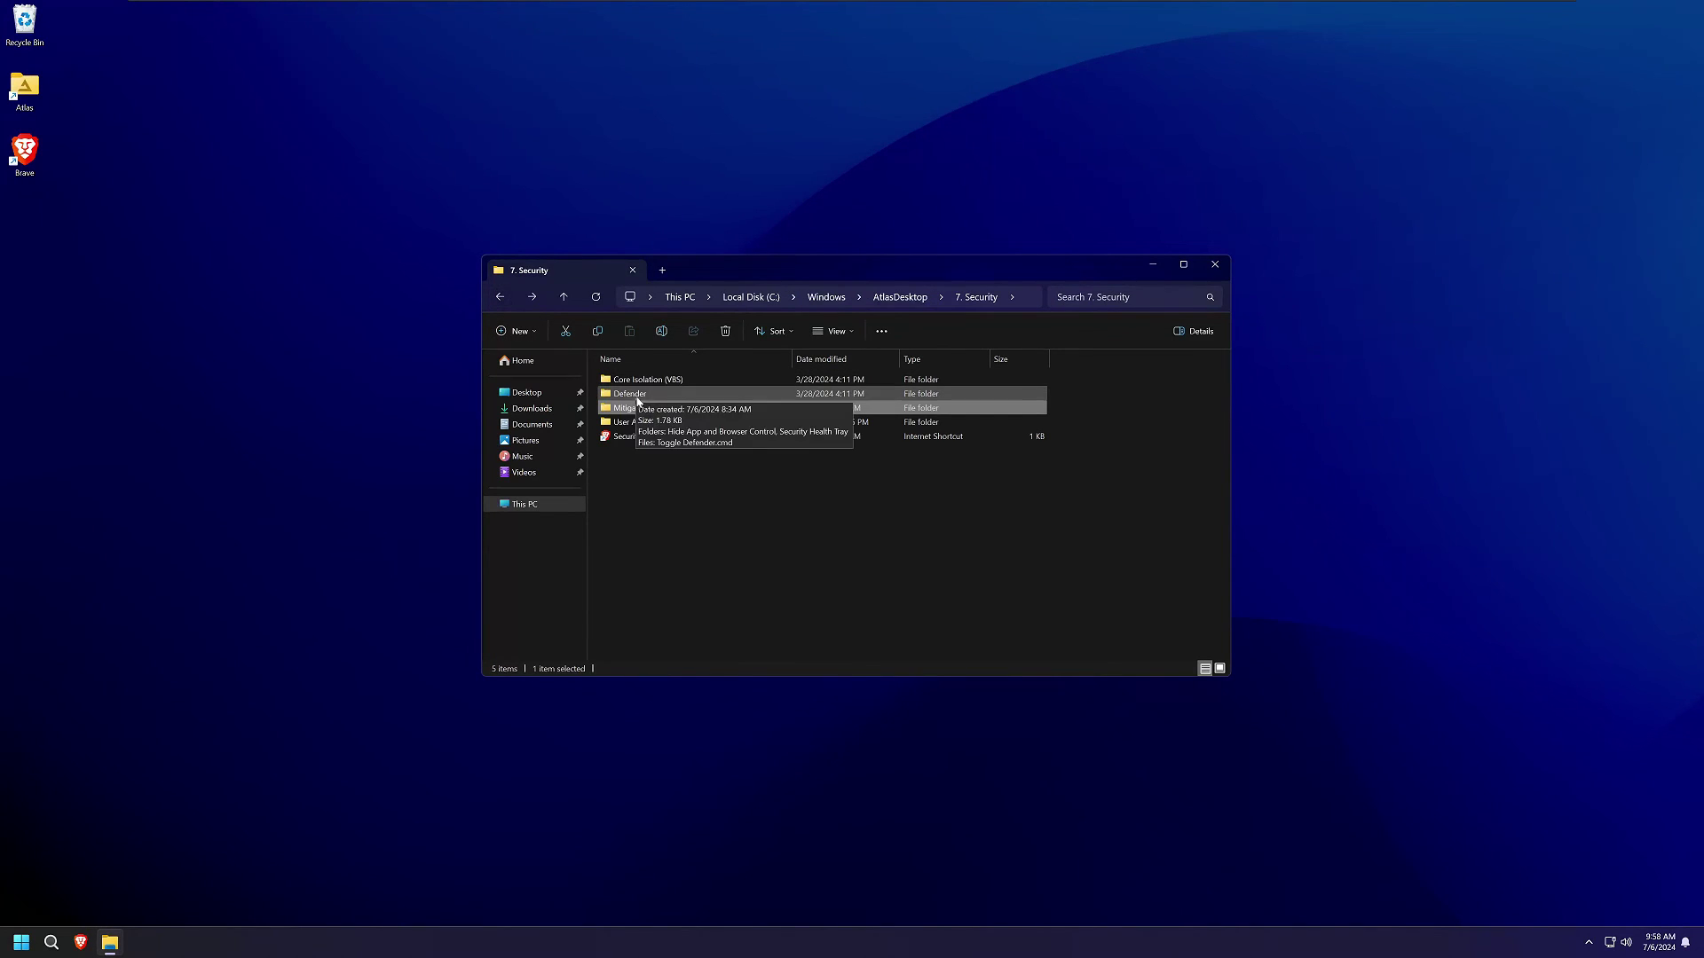
Run Toggle Defender.cmd as administrator and confirm Defender is enabled (current)
{"action": "double_click", "coordinate": [636, 394]}
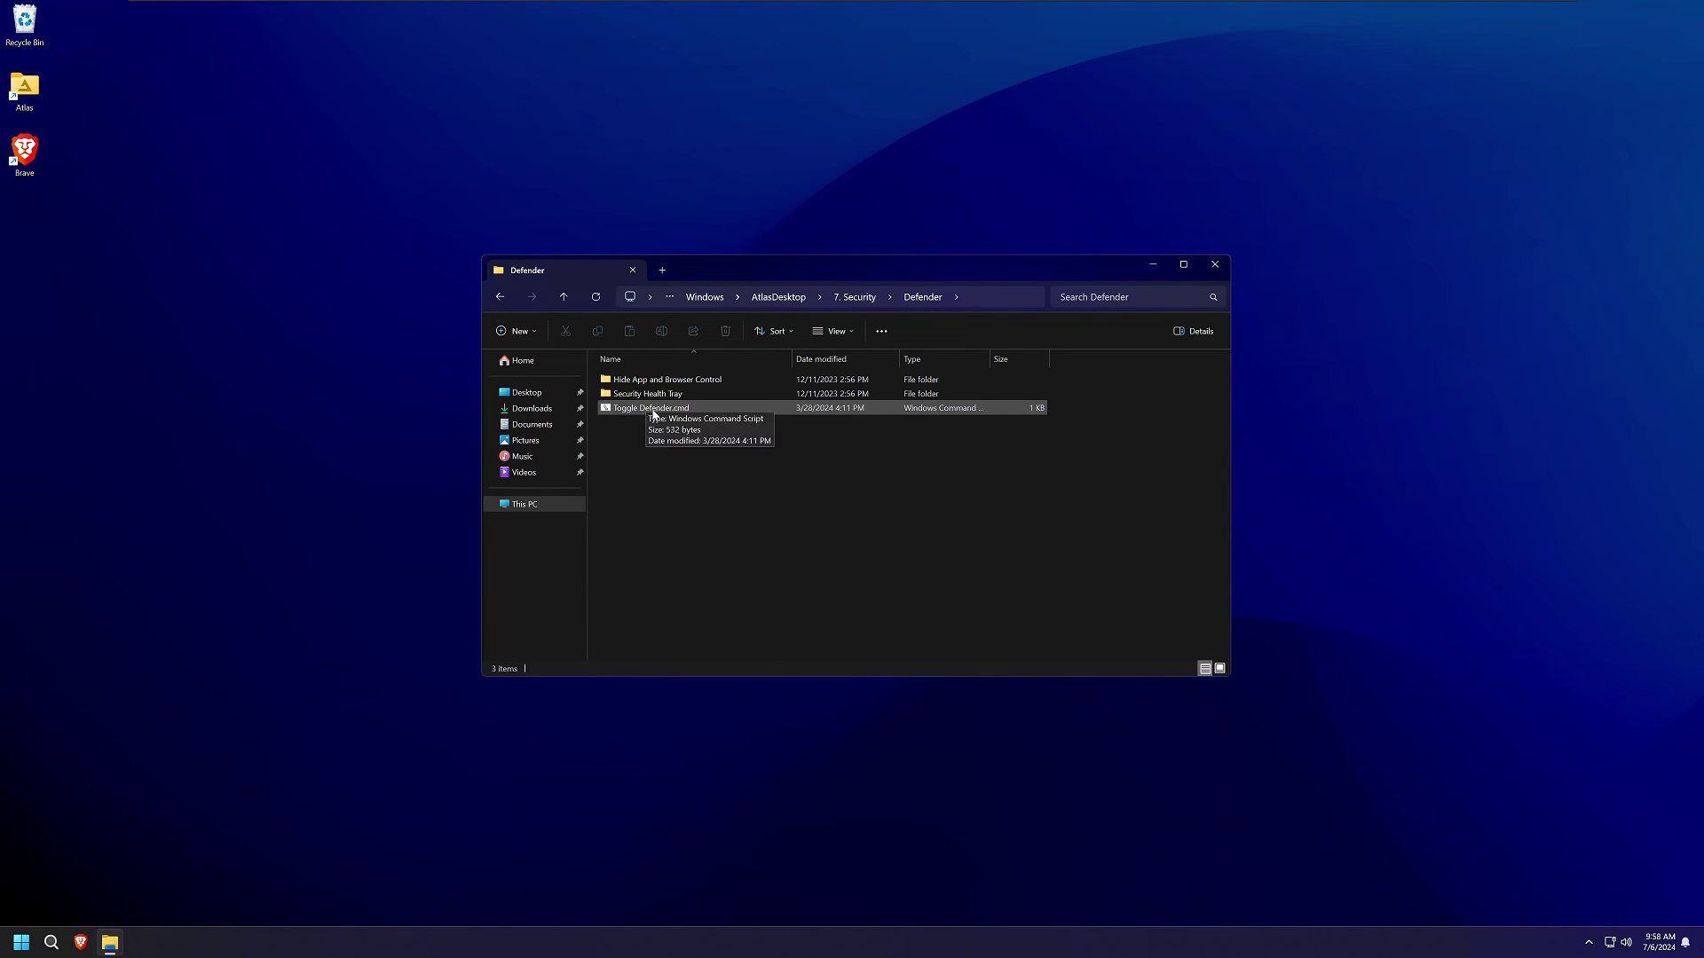
{"action": "double_click", "coordinate": [653, 408]}
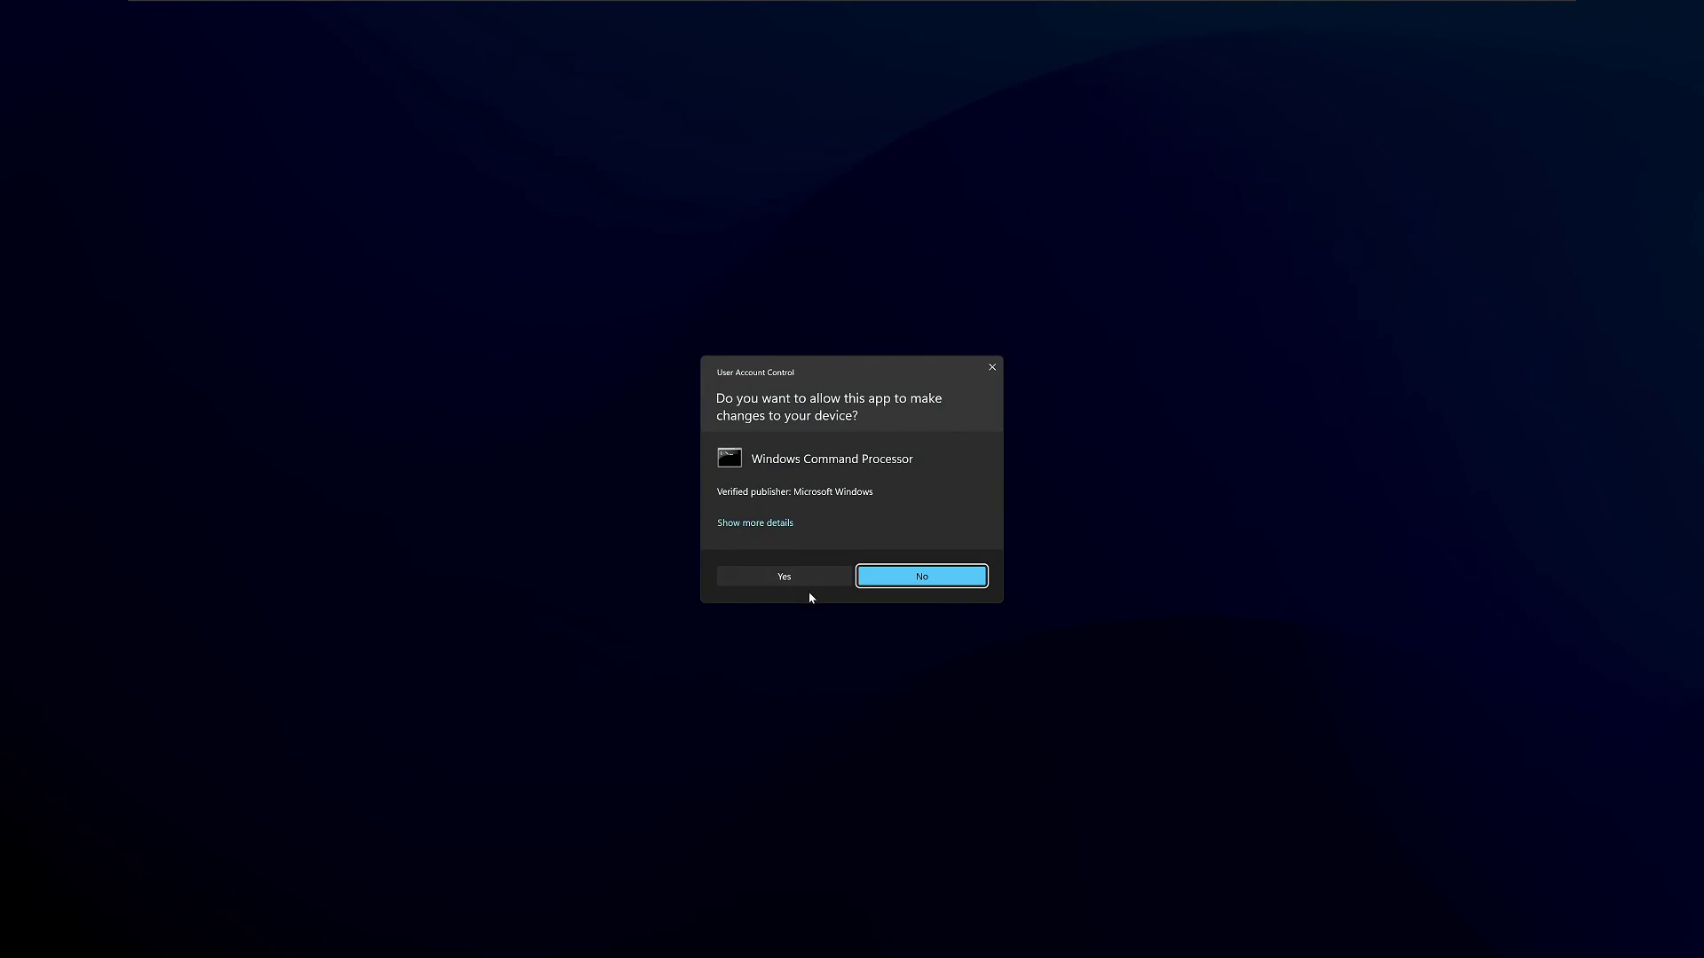
{"action": "left_click", "coordinate": [806, 579]}
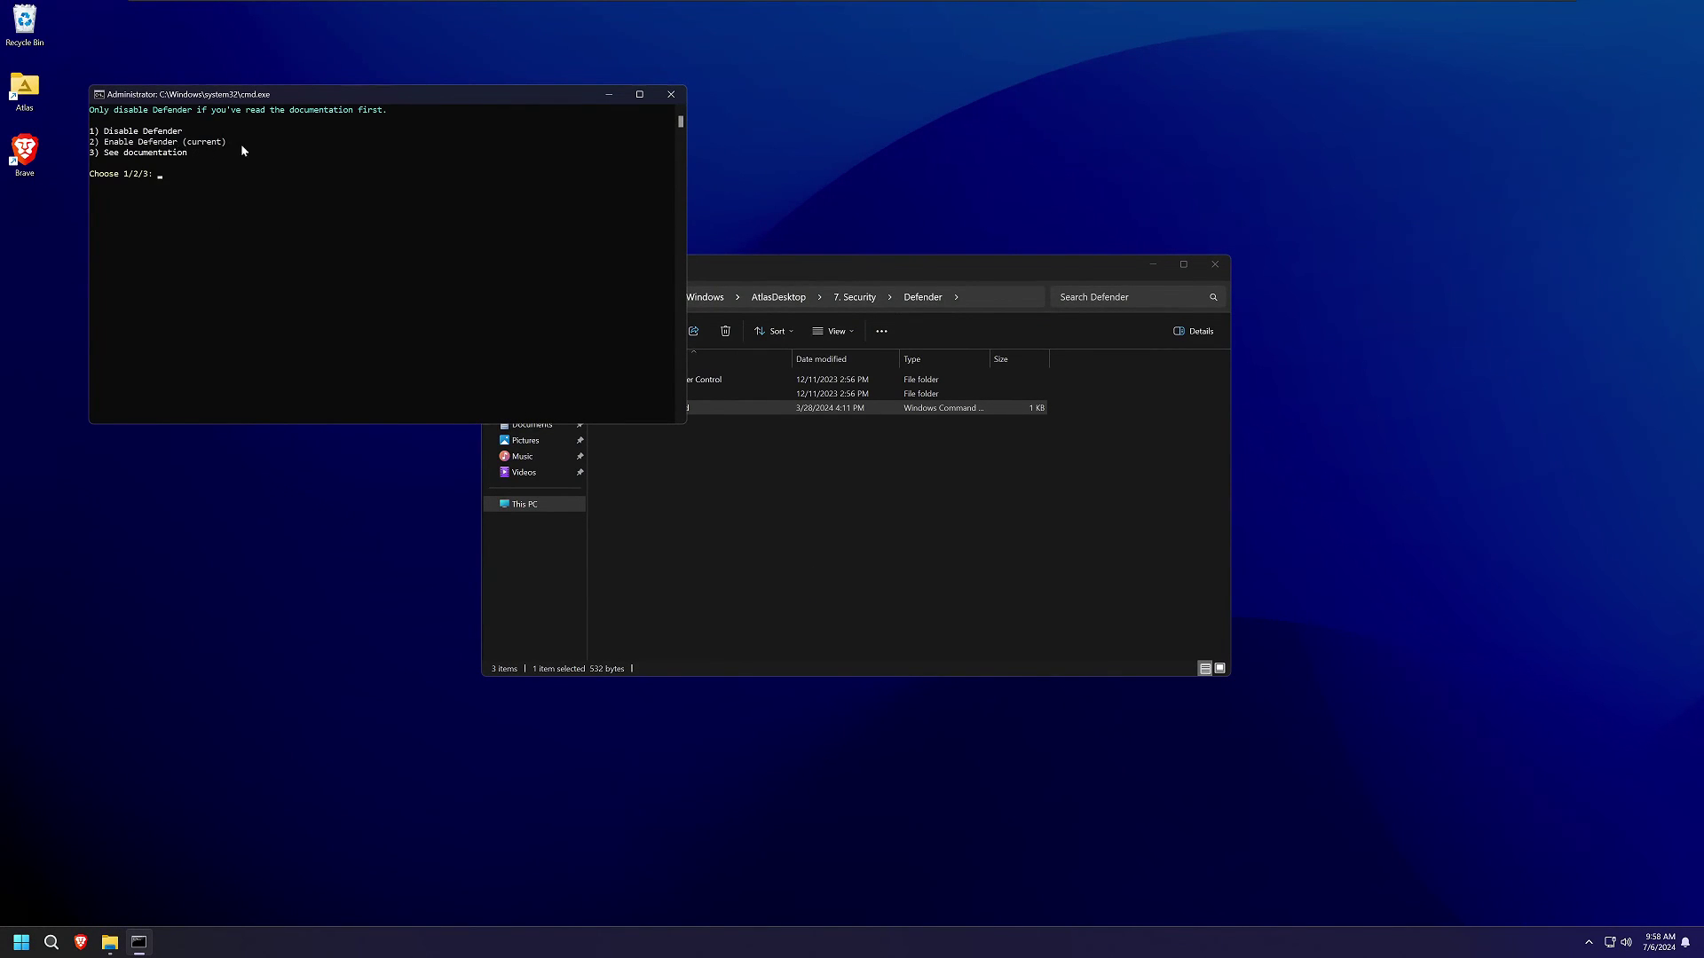
{"action": "left_click", "coordinate": [671, 95]}
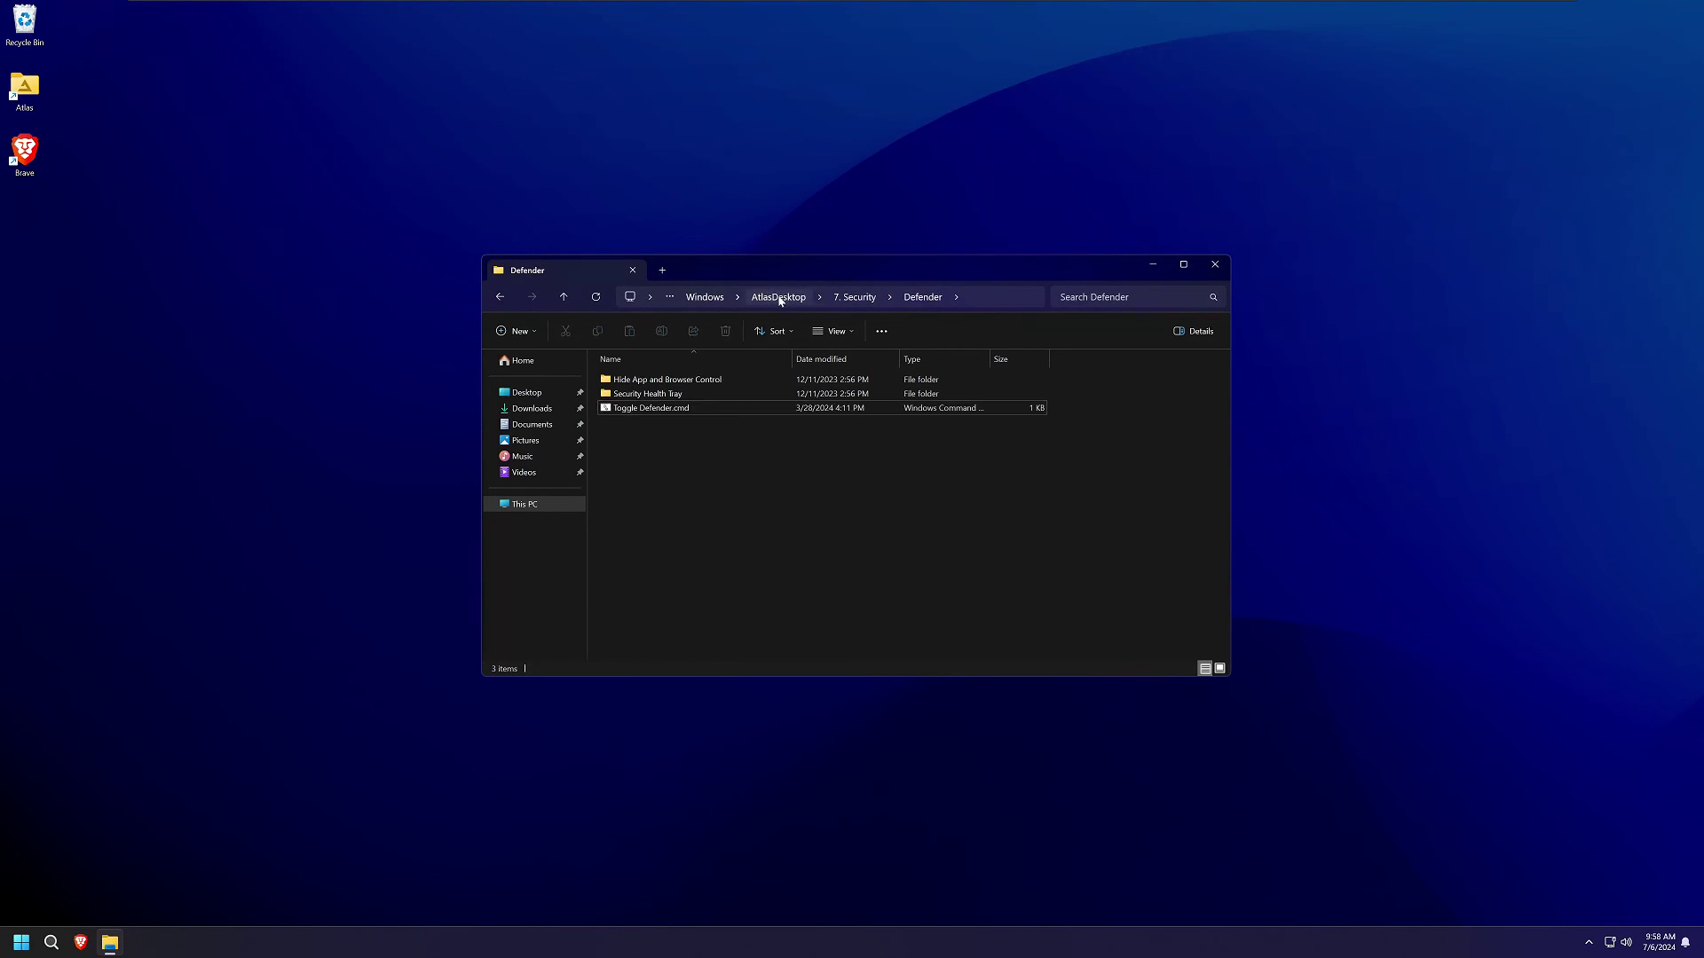
Switch Memory integrity On via the Core Isolation (VBS) Windows Security shortcut, then close Windows Security
{"action": "left_click", "coordinate": [853, 297]}
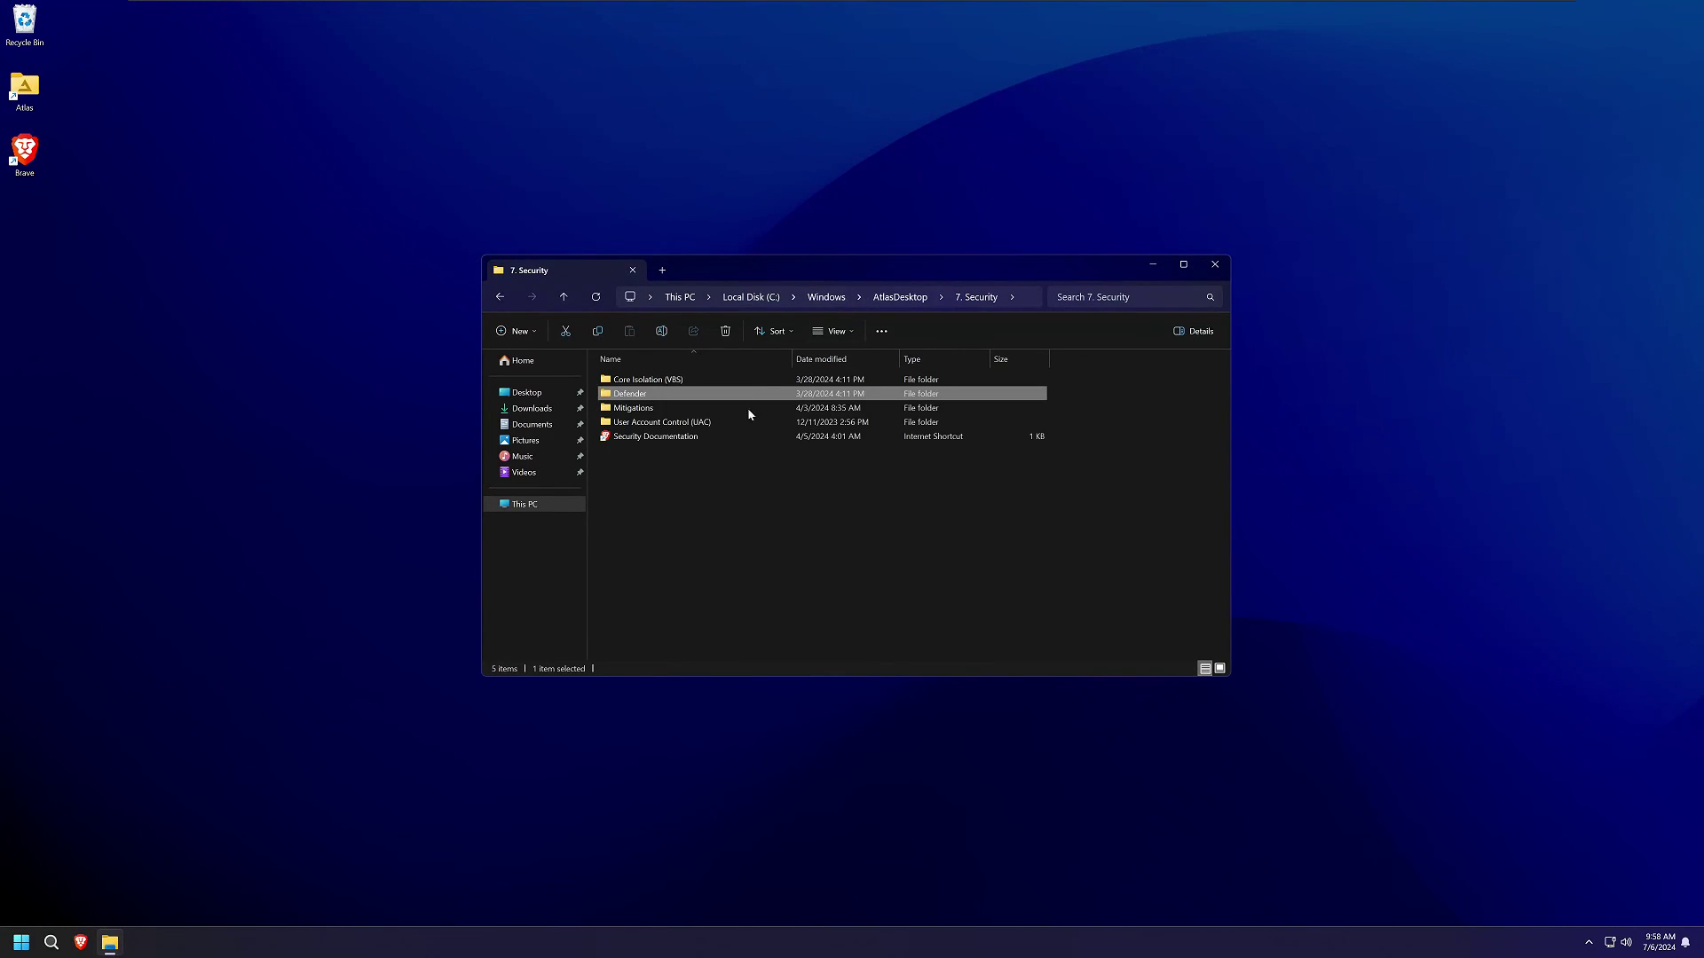
{"action": "double_click", "coordinate": [675, 380]}
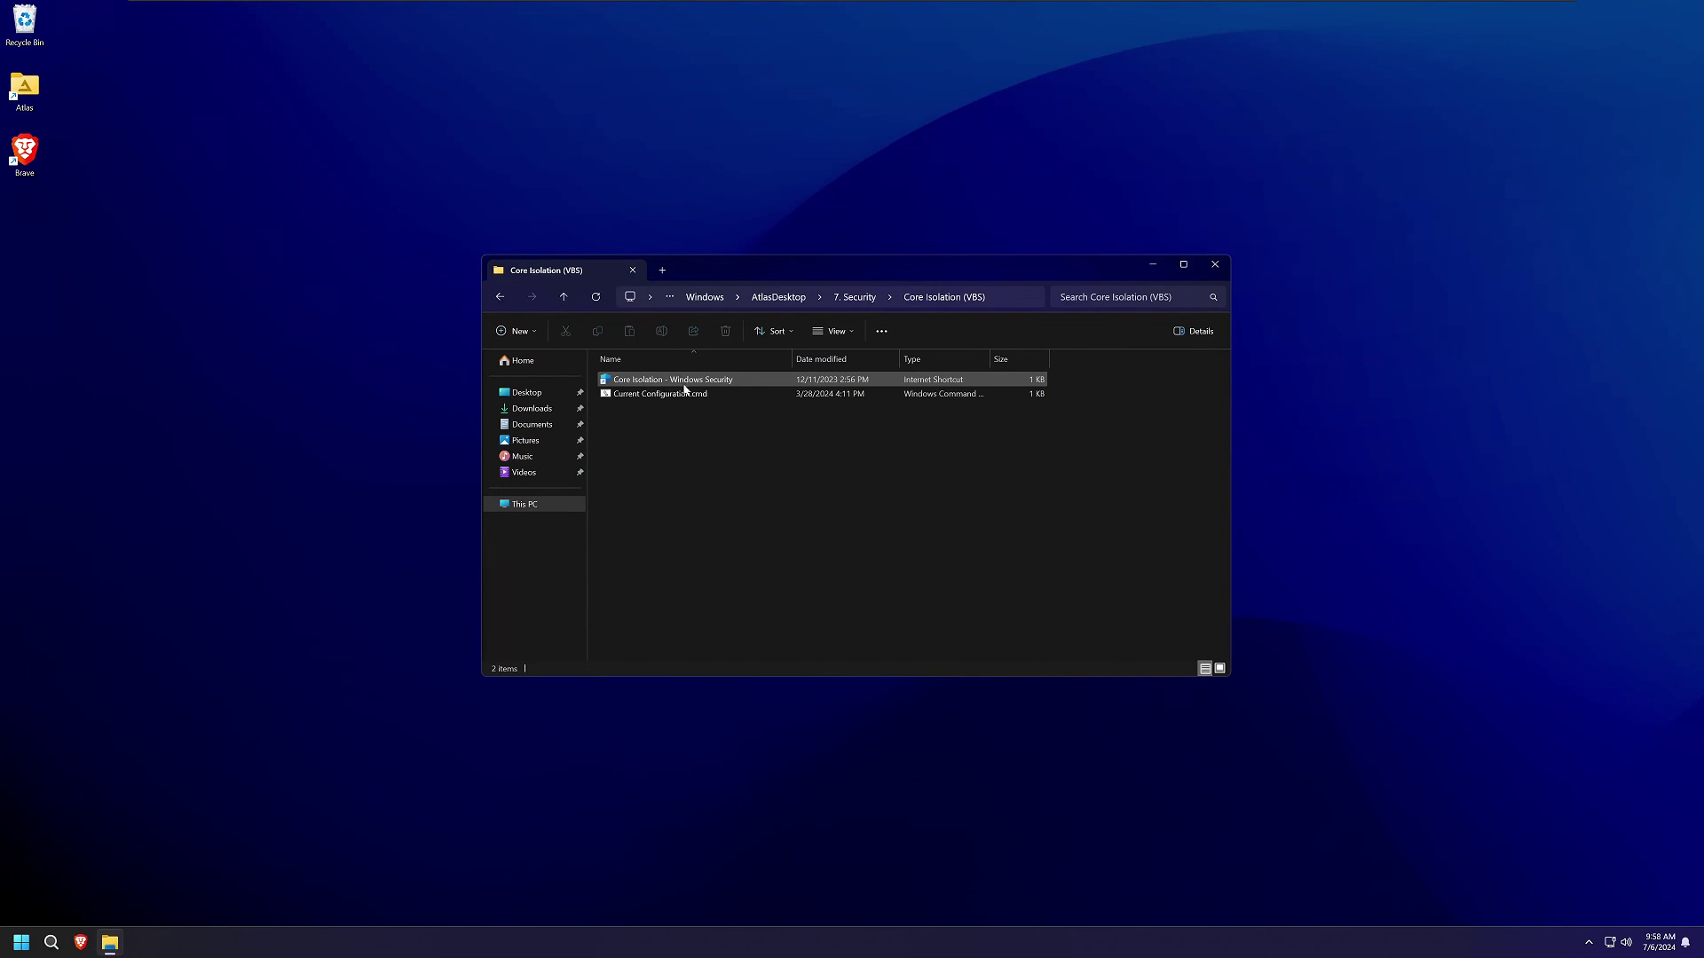
{"action": "double_click", "coordinate": [685, 383]}
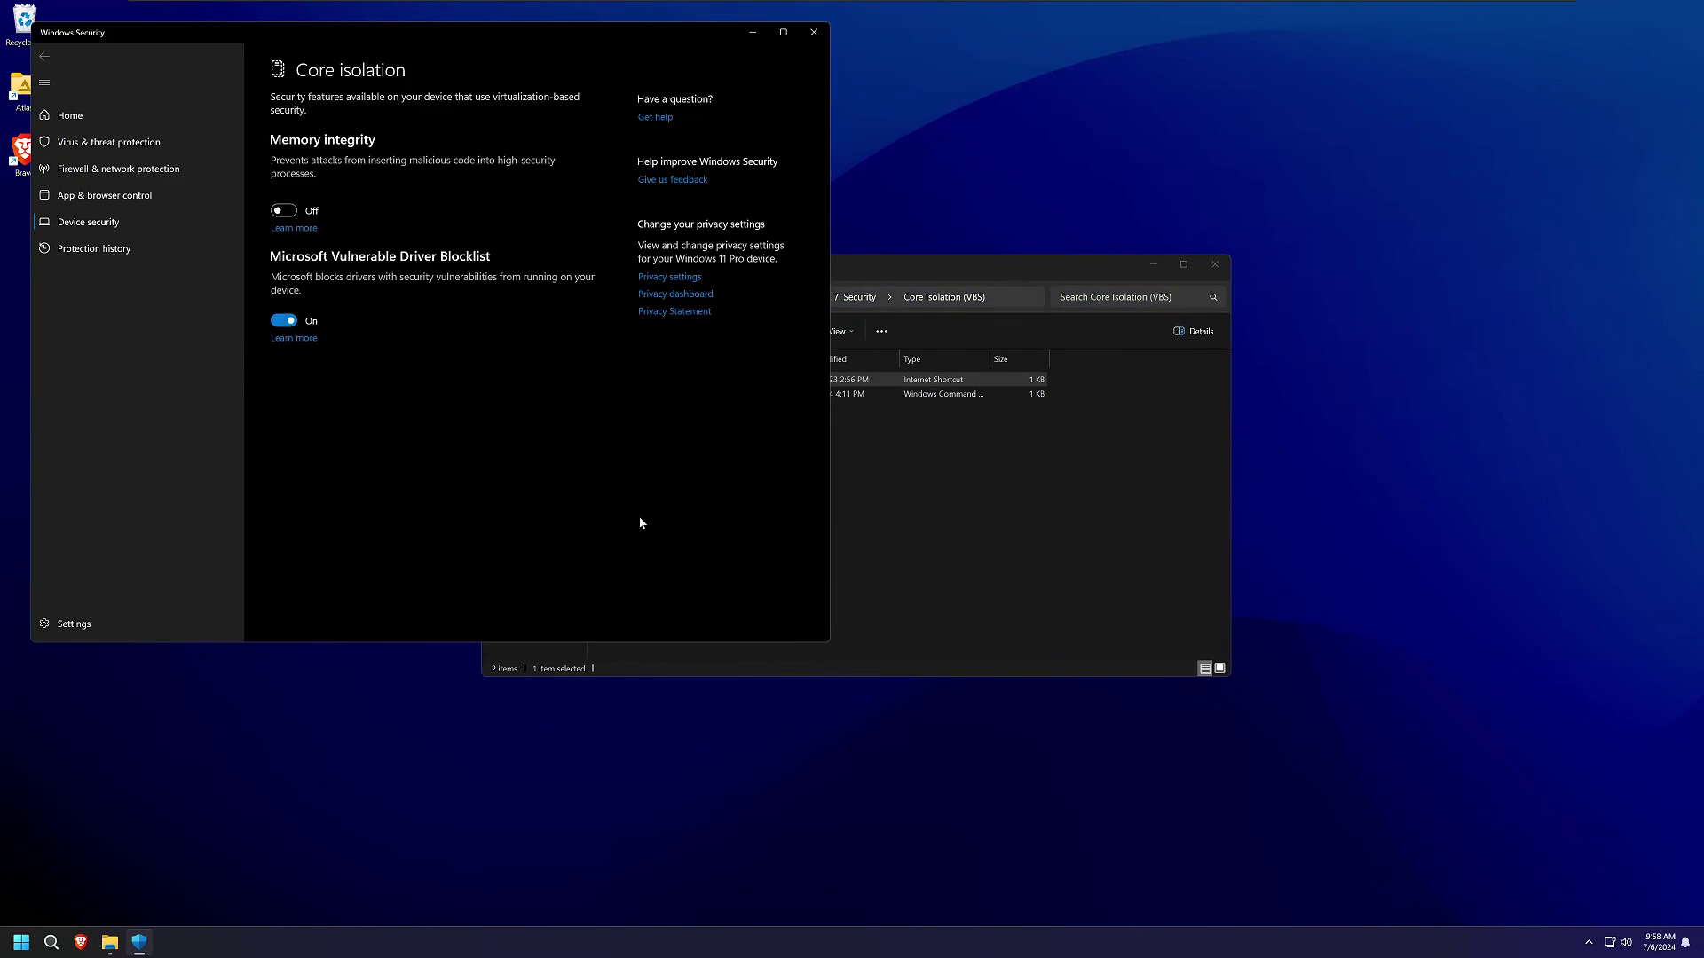
{"action": "left_click", "coordinate": [312, 211]}
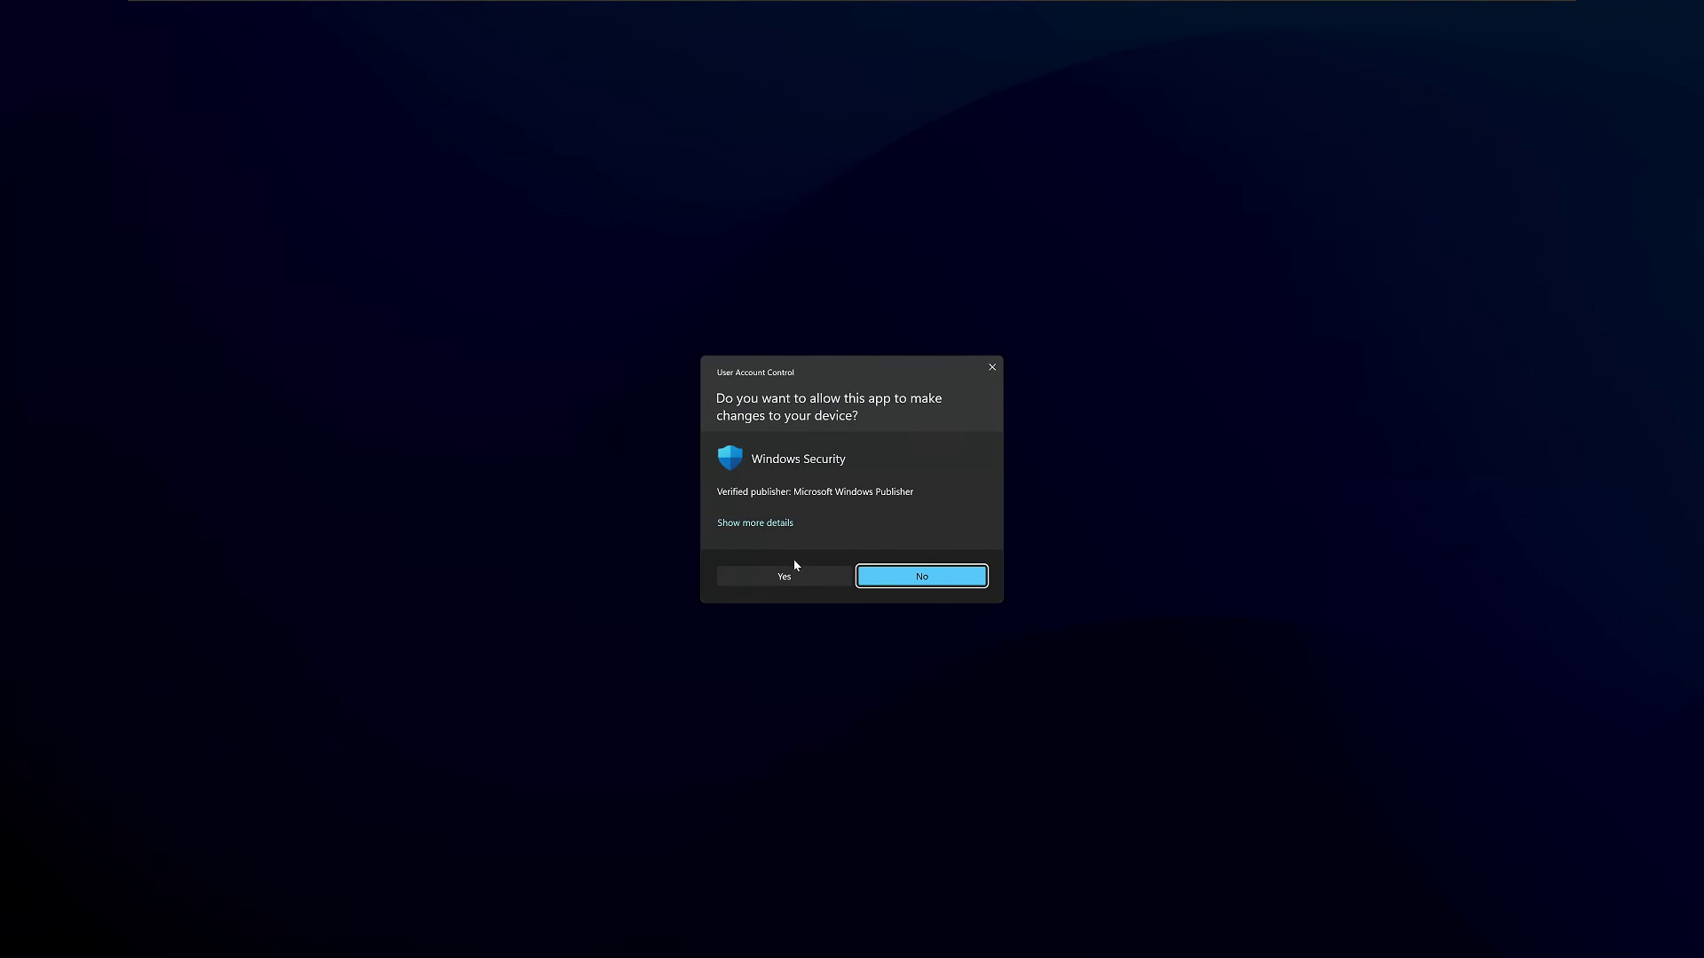
{"action": "left_click", "coordinate": [793, 576]}
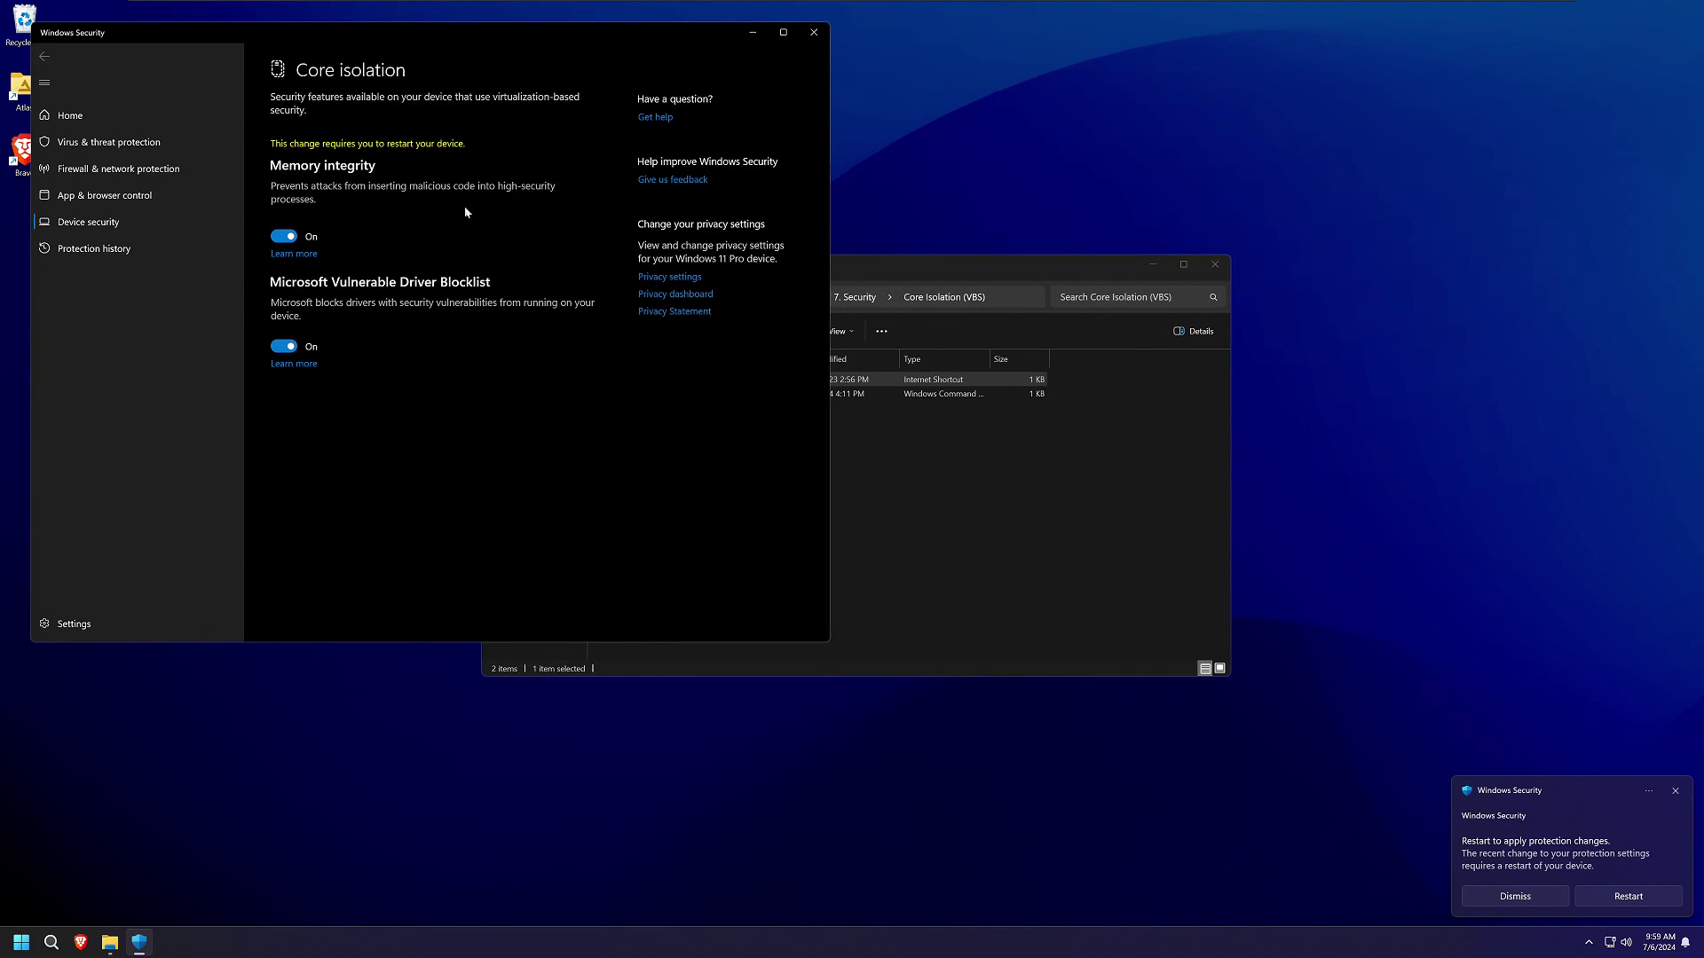
{"action": "left_click", "coordinate": [813, 35]}
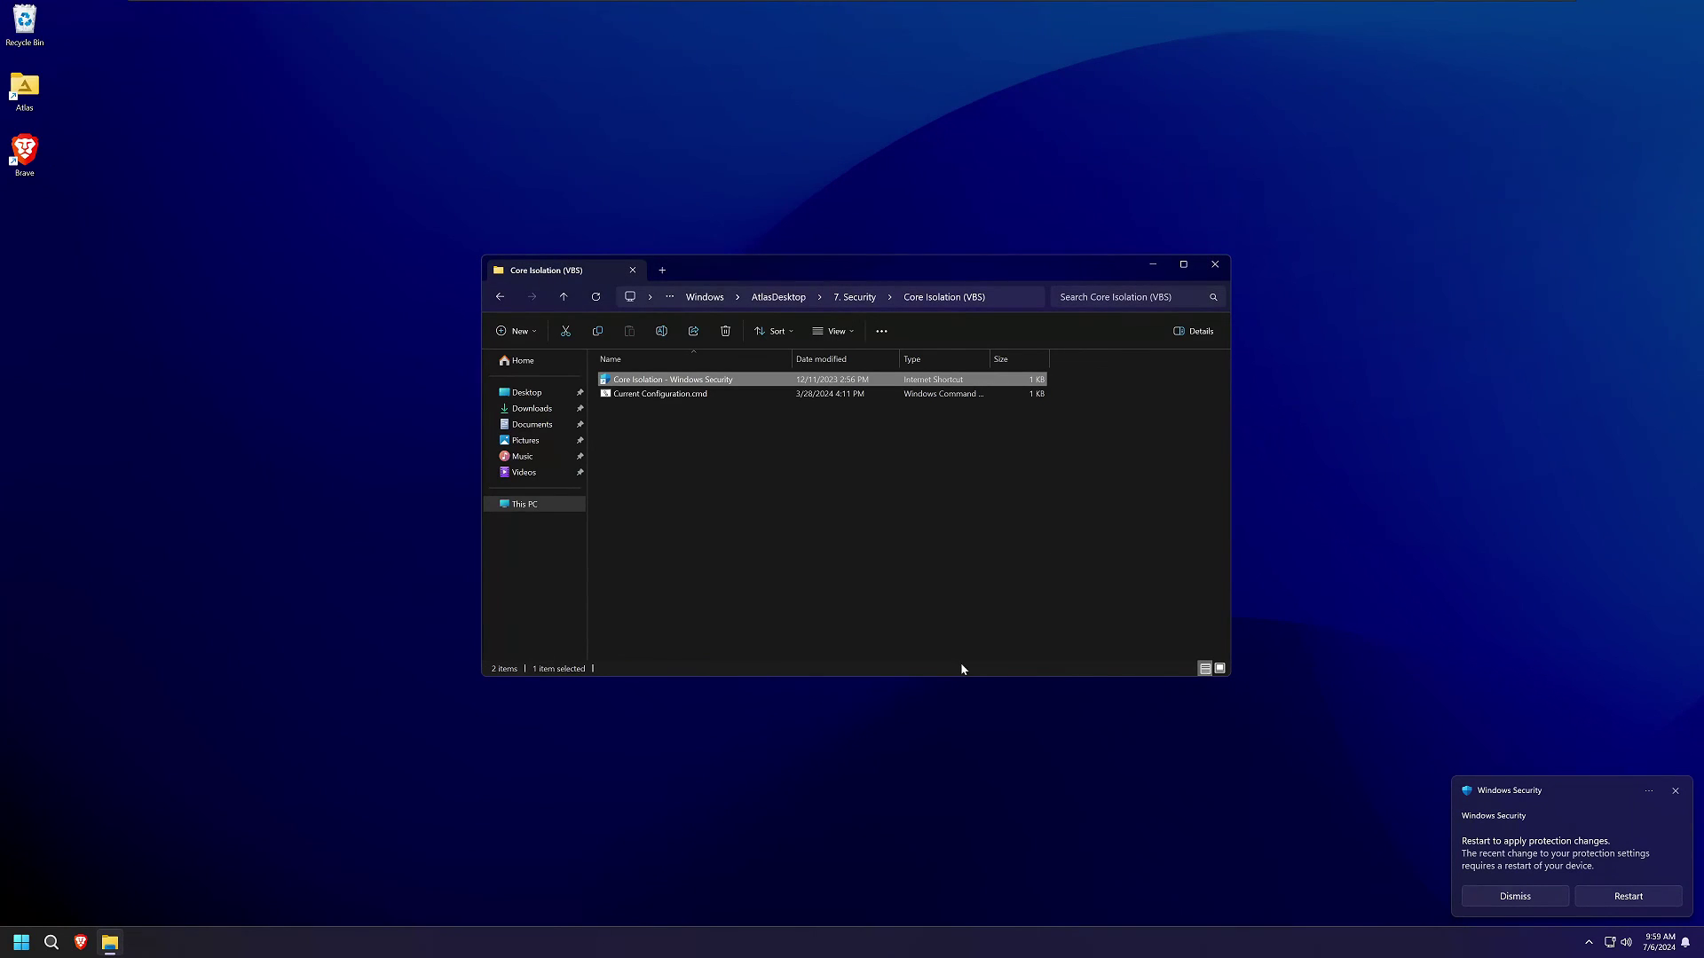
Restart from the Windows Security notification and sign back in with the account password
{"action": "left_click", "coordinate": [1639, 898]}
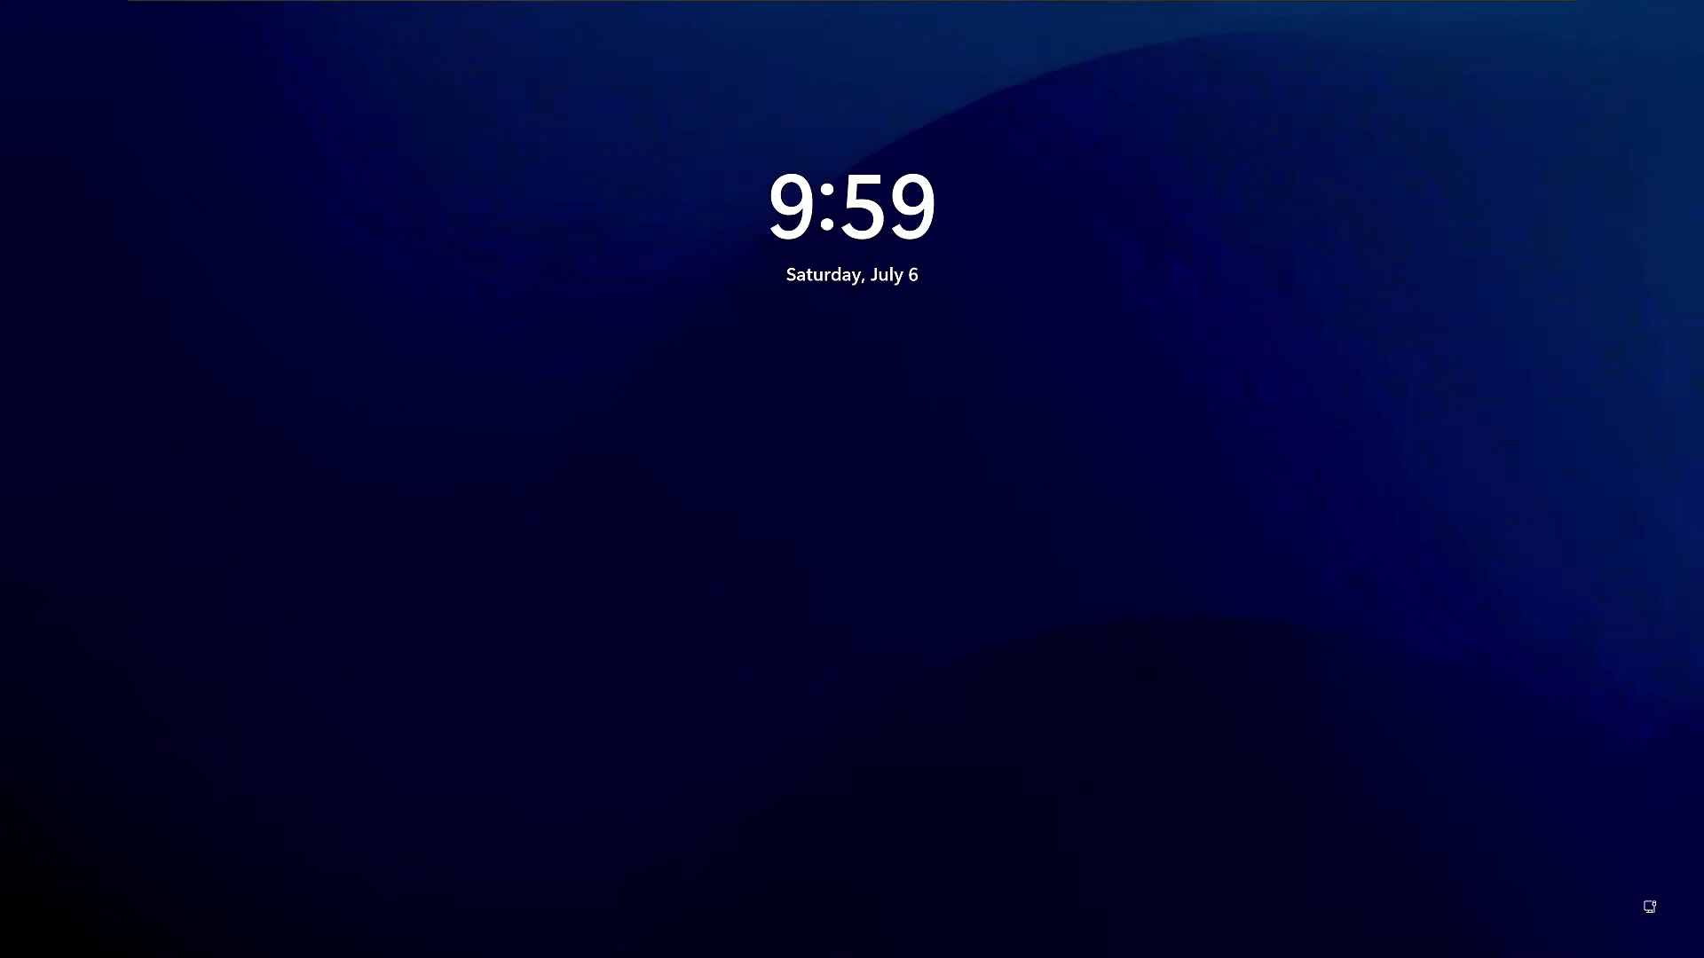
{"action": "left_click", "coordinate": [1006, 772]}
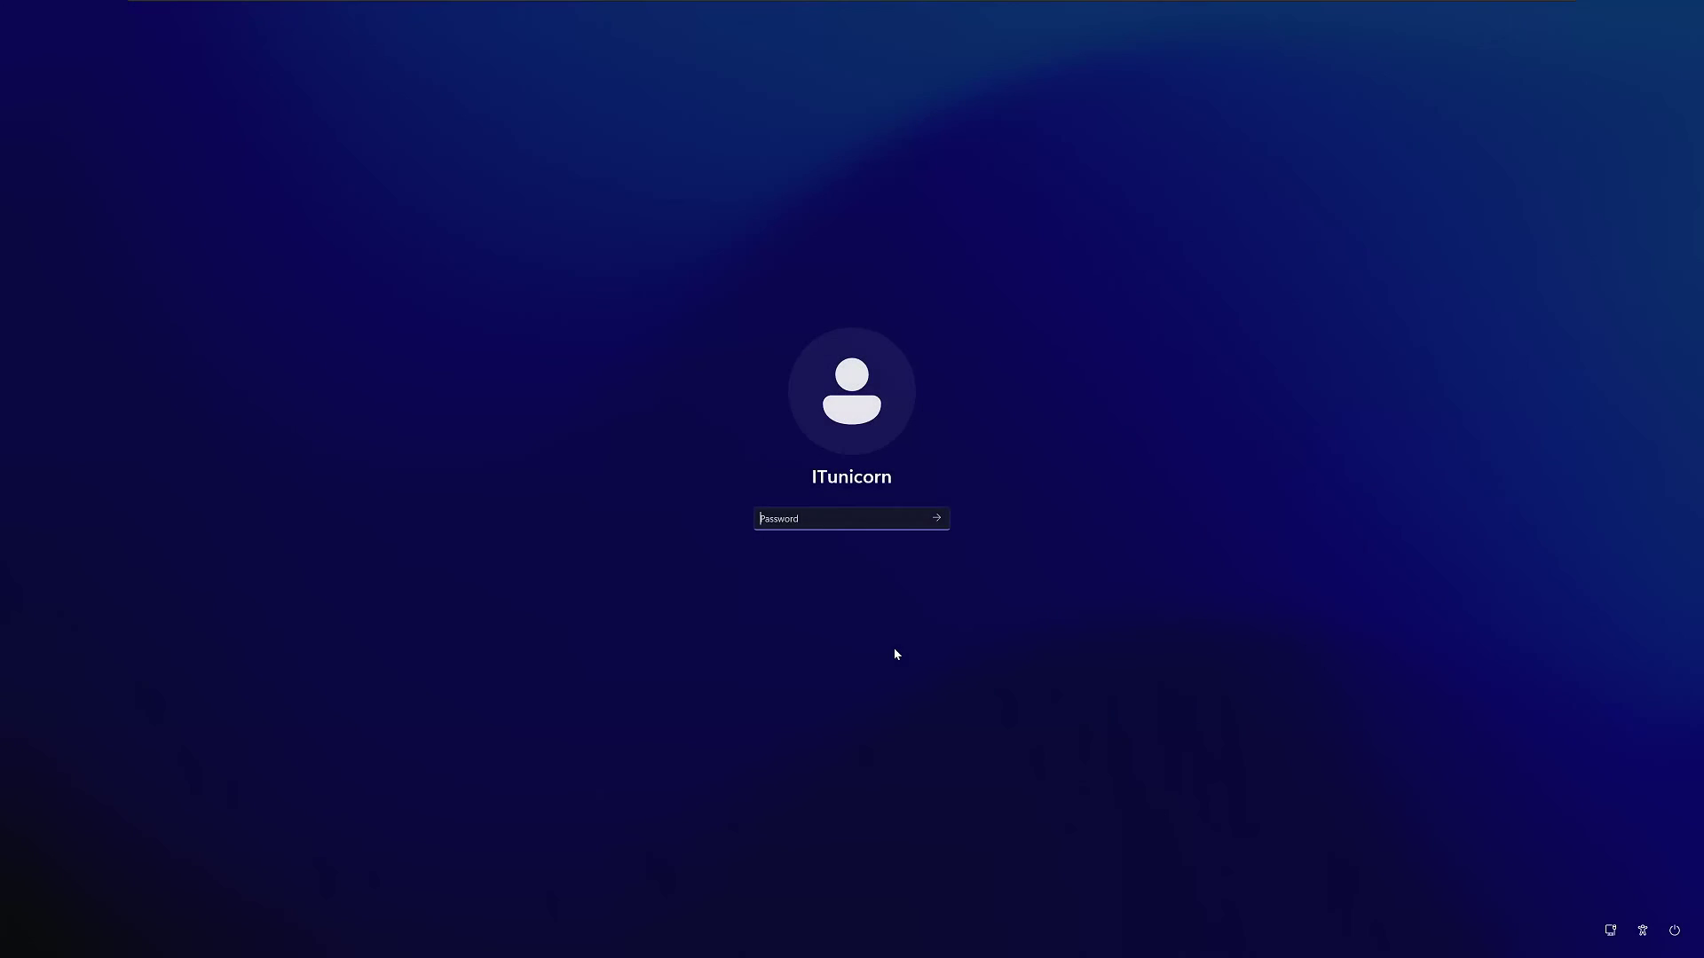
{"action": "type", "text": "*****"}
{"action": "key", "text": "Return"}
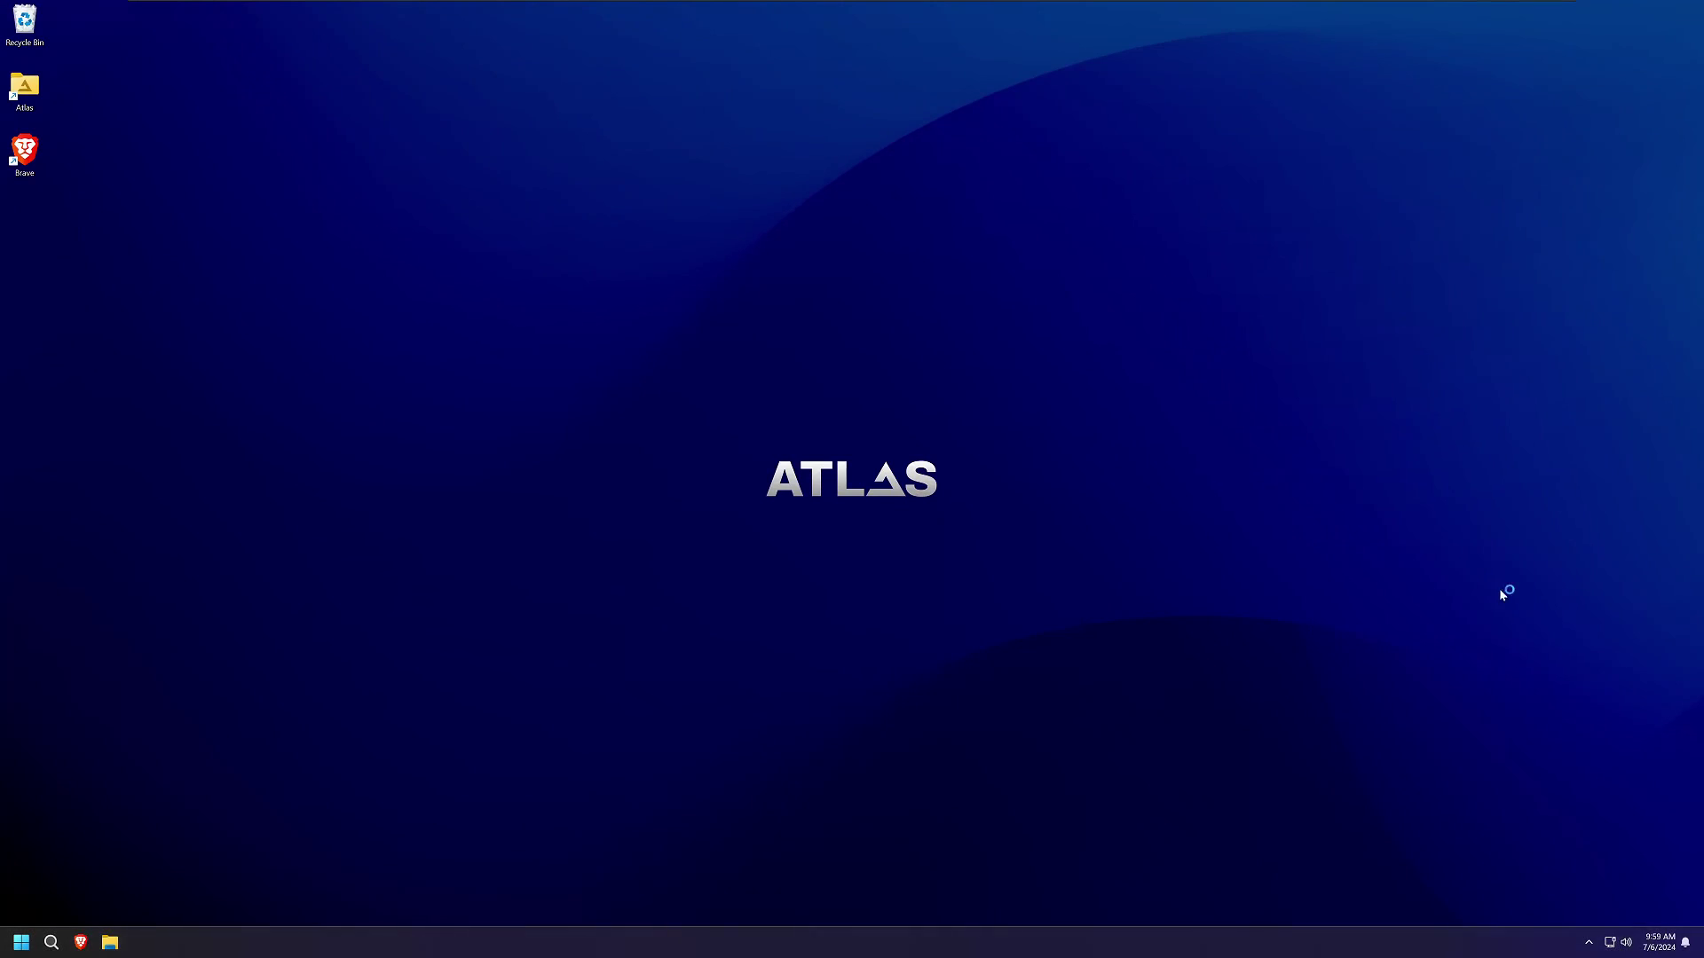
{"action": "left_click", "coordinate": [18, 946]}
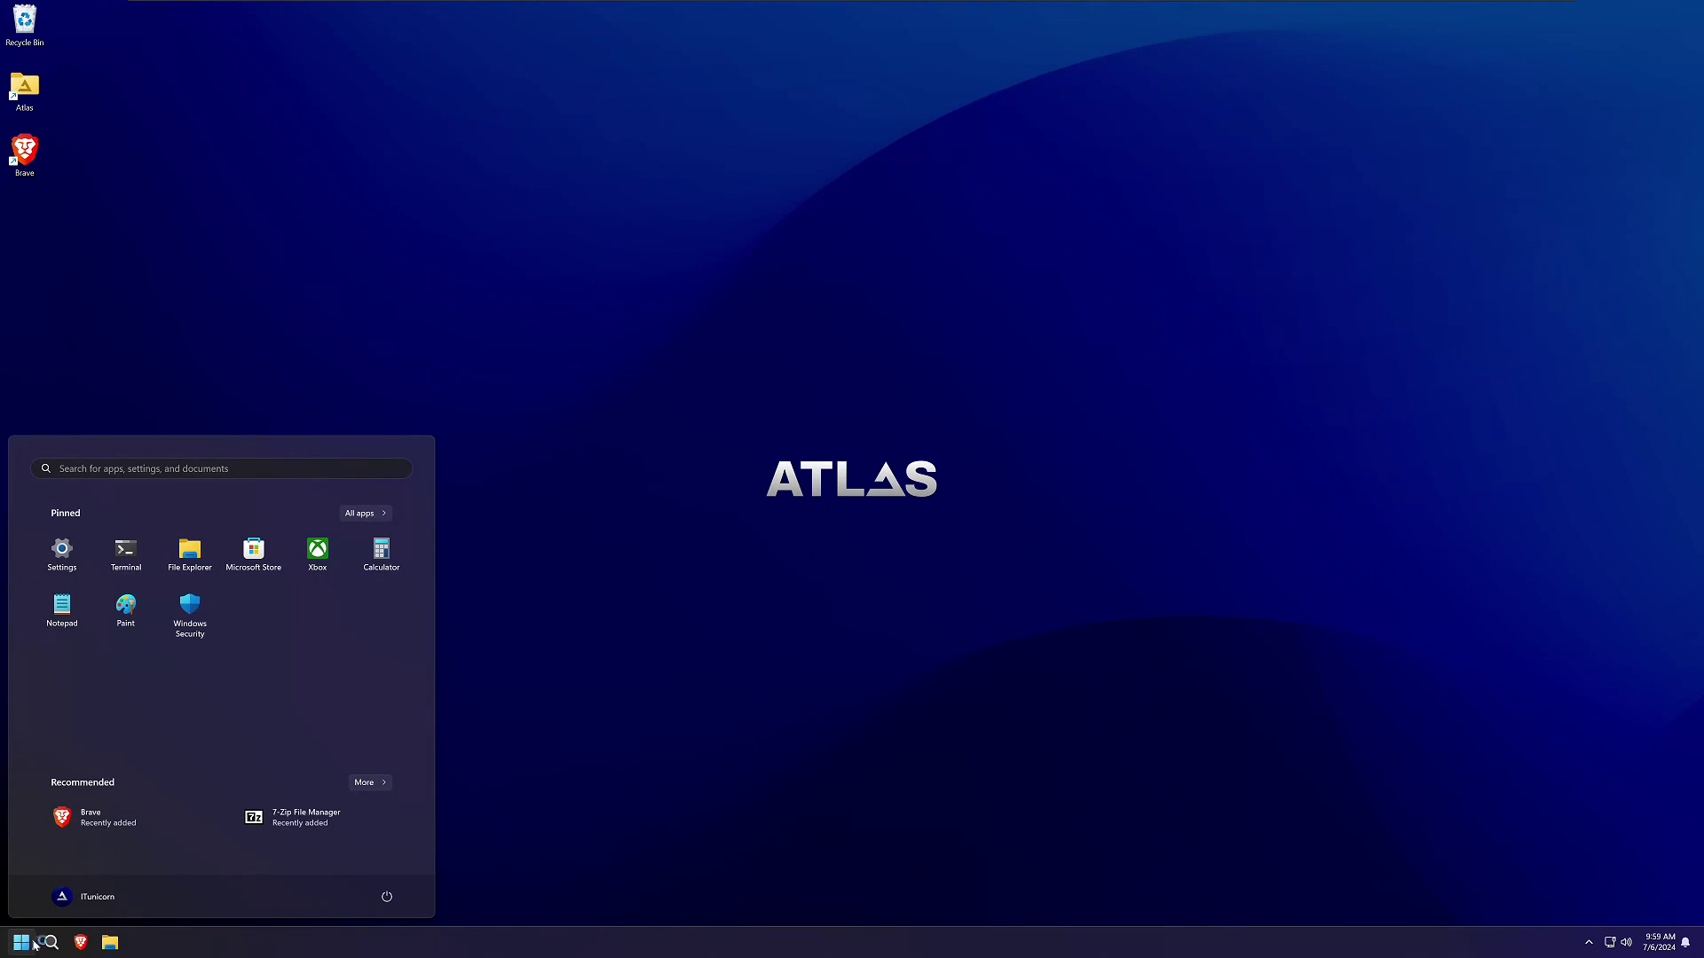